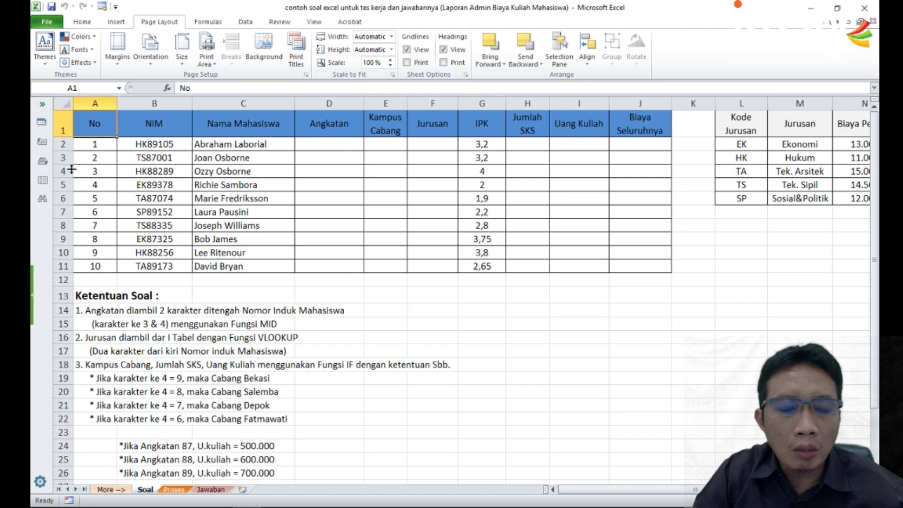
Examine the NIM and Angkatan columns together with the rule for extracting characters 3 and 4 with MID
{"action": "left_click", "coordinate": [226, 130]}
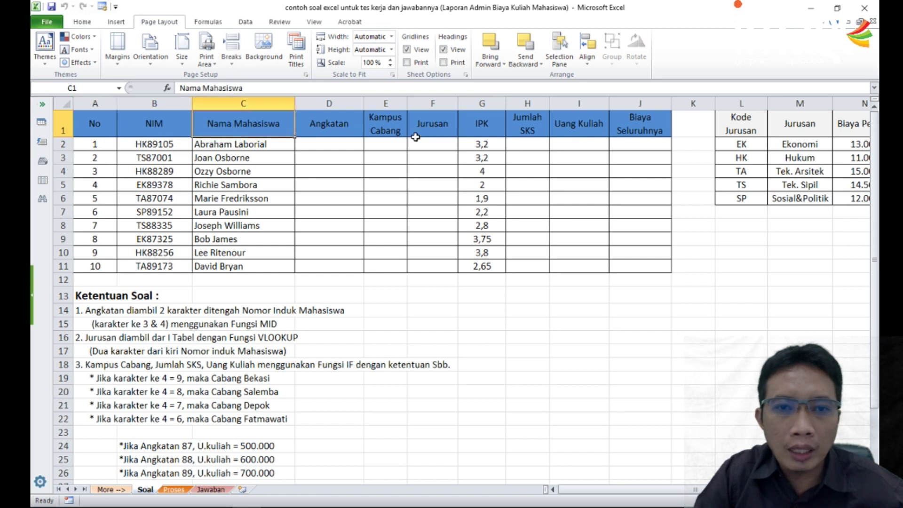
{"action": "left_click", "coordinate": [324, 141]}
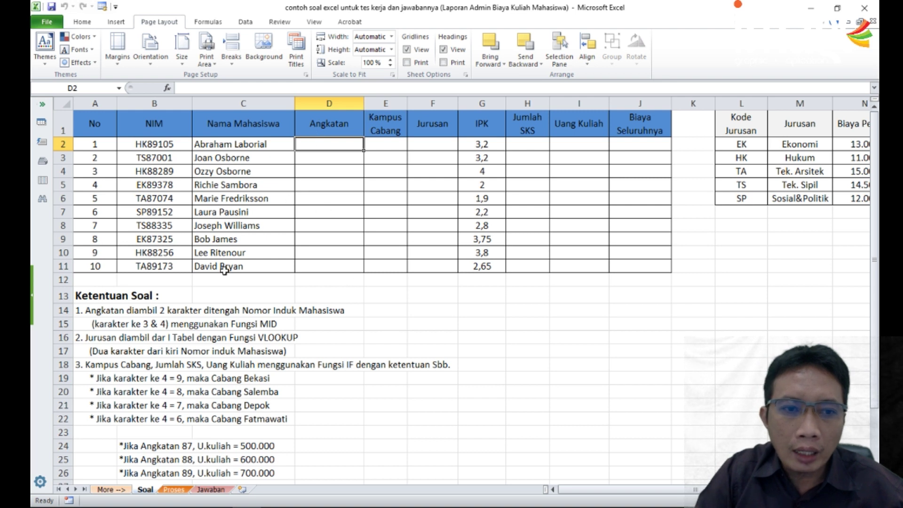
{"action": "left_click", "coordinate": [145, 145]}
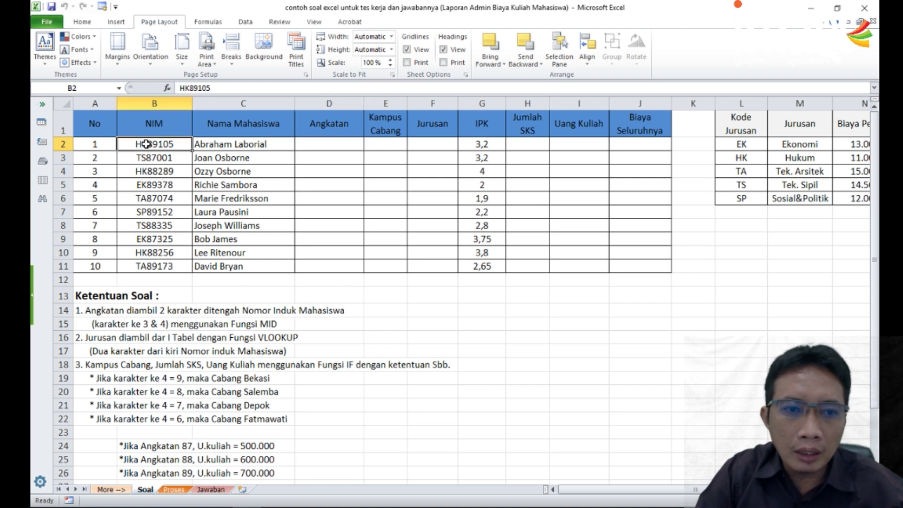
{"action": "left_click", "coordinate": [86, 309]}
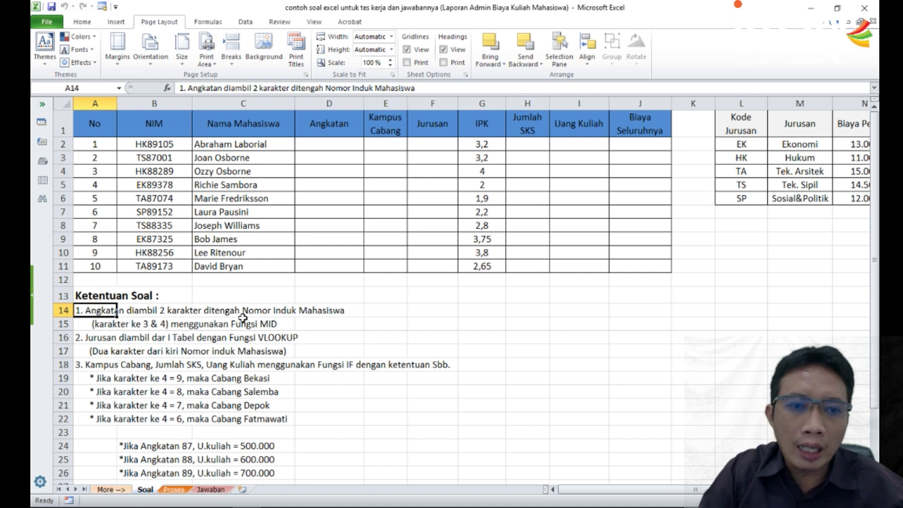
{"action": "left_click", "coordinate": [146, 148]}
{"action": "left_click", "coordinate": [344, 143]}
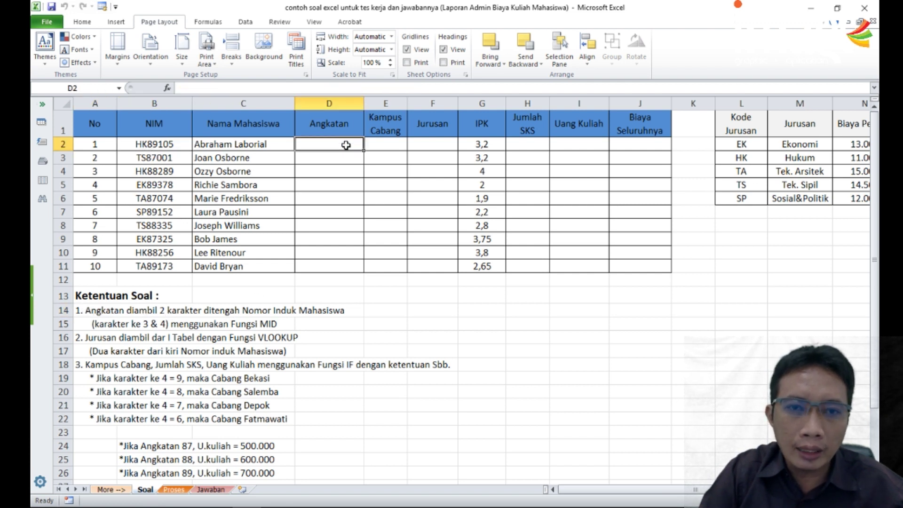
Examine how the Kampus Cabang column depends on the NIM codes and the branch rules in rows 19 to 22
{"action": "left_click", "coordinate": [393, 148]}
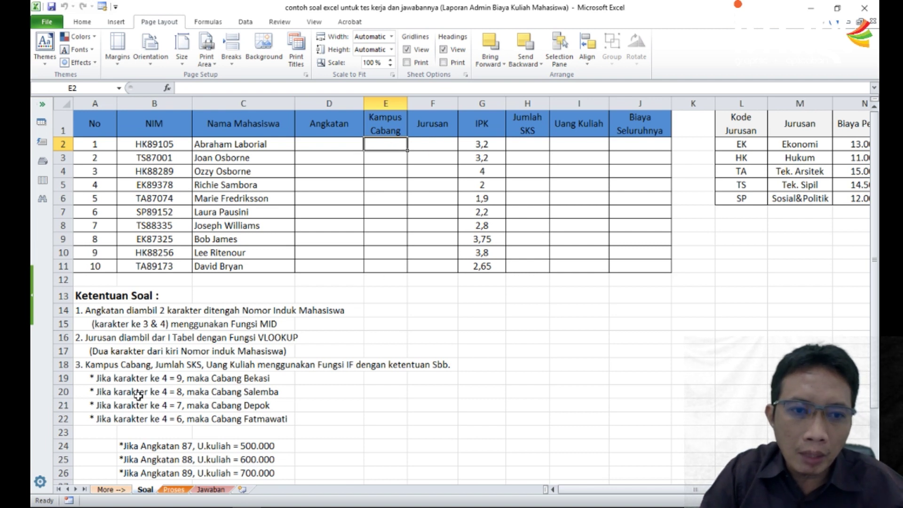
{"action": "scroll", "coordinate": [264, 358], "scroll_direction": "down", "scroll_amount": 4}
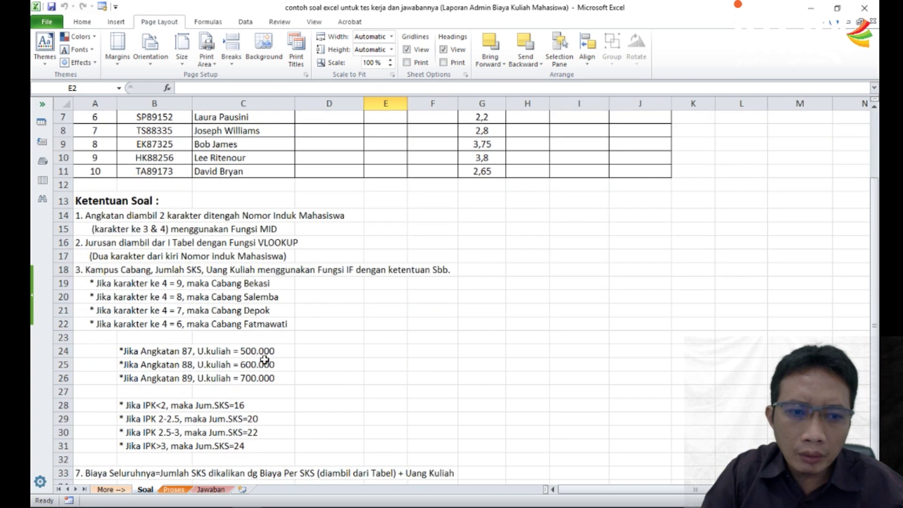
{"action": "scroll", "coordinate": [664, 331], "scroll_direction": "up", "scroll_amount": 4}
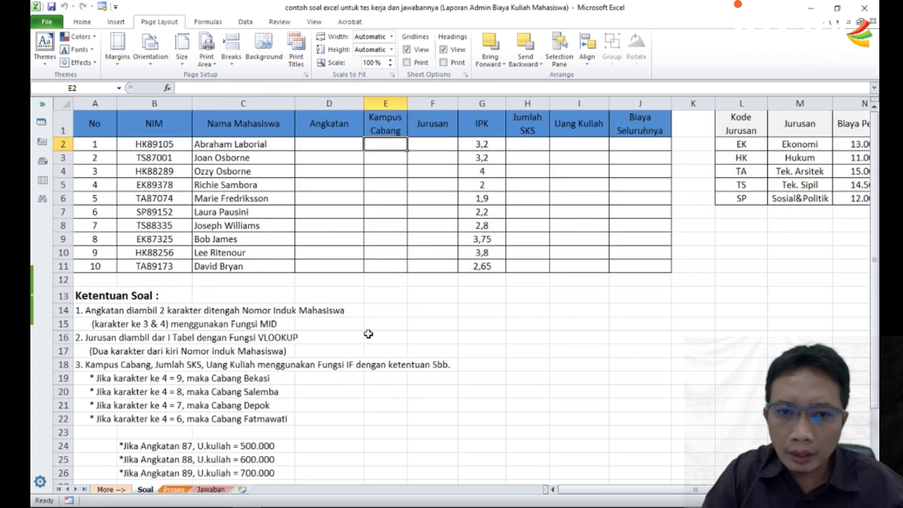
{"action": "left_click", "coordinate": [131, 380]}
{"action": "left_click", "coordinate": [99, 387]}
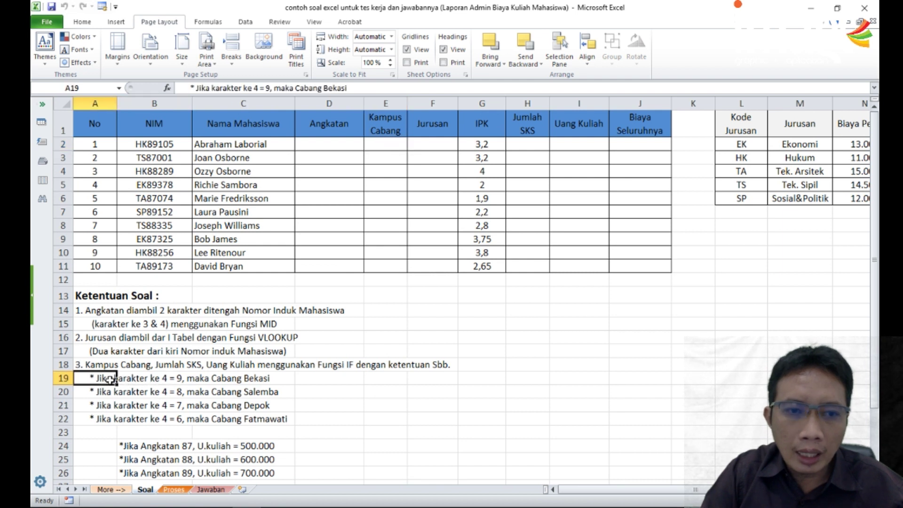
{"action": "left_click", "coordinate": [158, 389]}
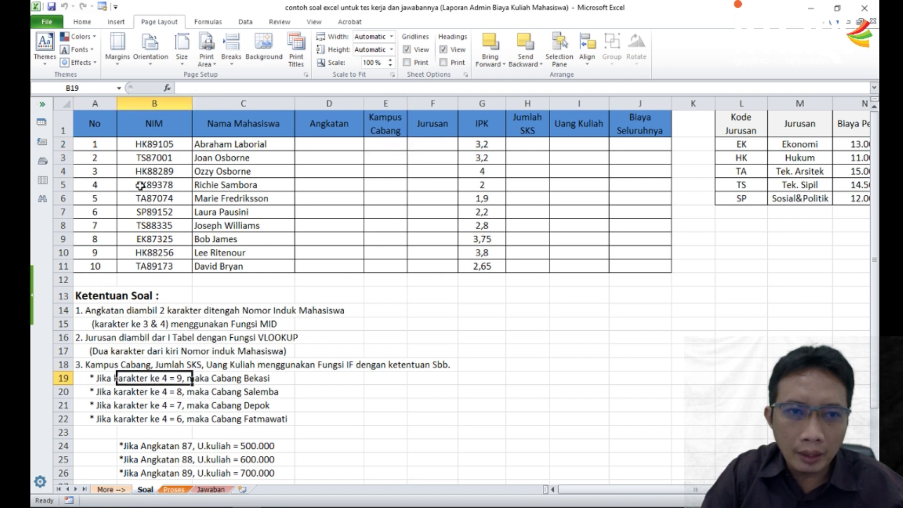
{"action": "left_click", "coordinate": [147, 144]}
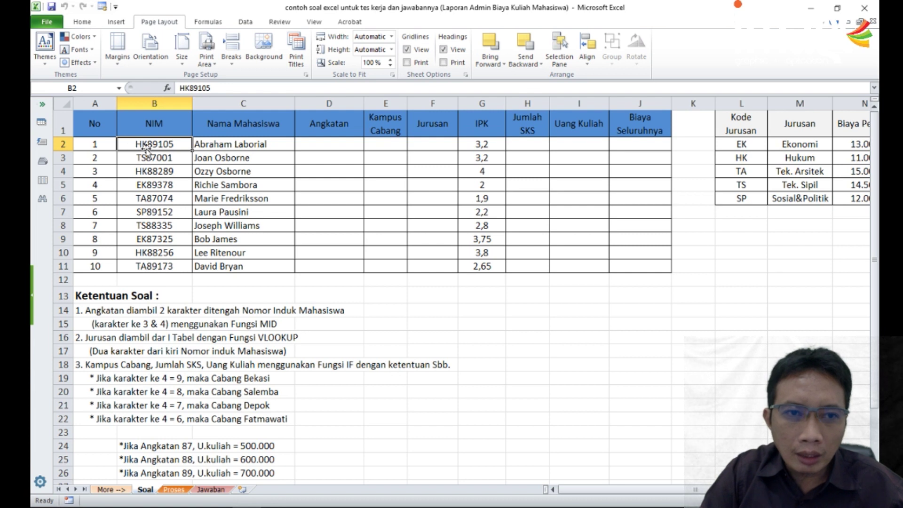
{"action": "left_click", "coordinate": [167, 379]}
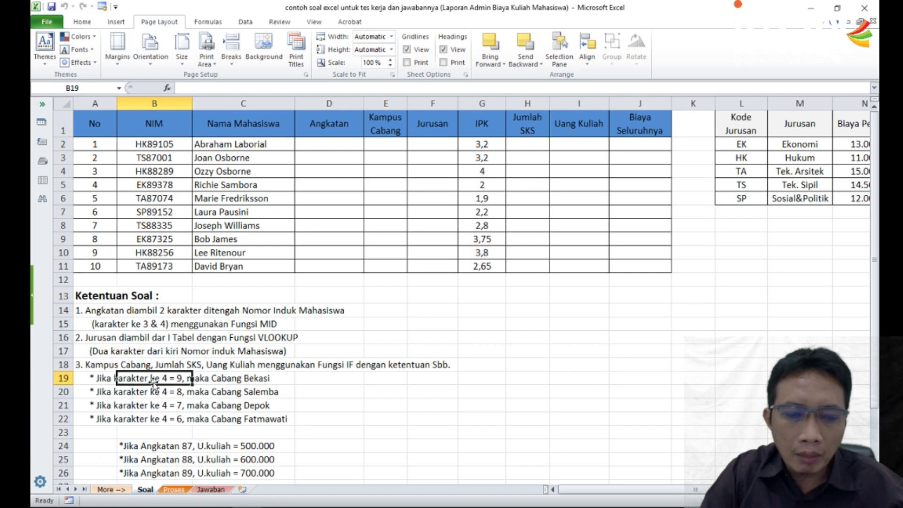
{"action": "left_click", "coordinate": [119, 394]}
{"action": "left_click", "coordinate": [141, 145]}
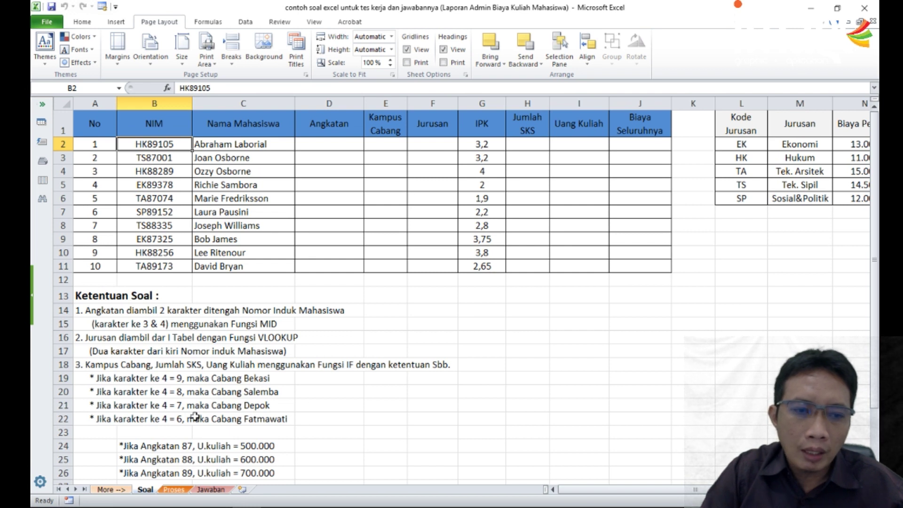
{"action": "left_click", "coordinate": [389, 147]}
{"action": "left_click_drag", "start_coordinate": [389, 148], "coordinate": [412, 254]}
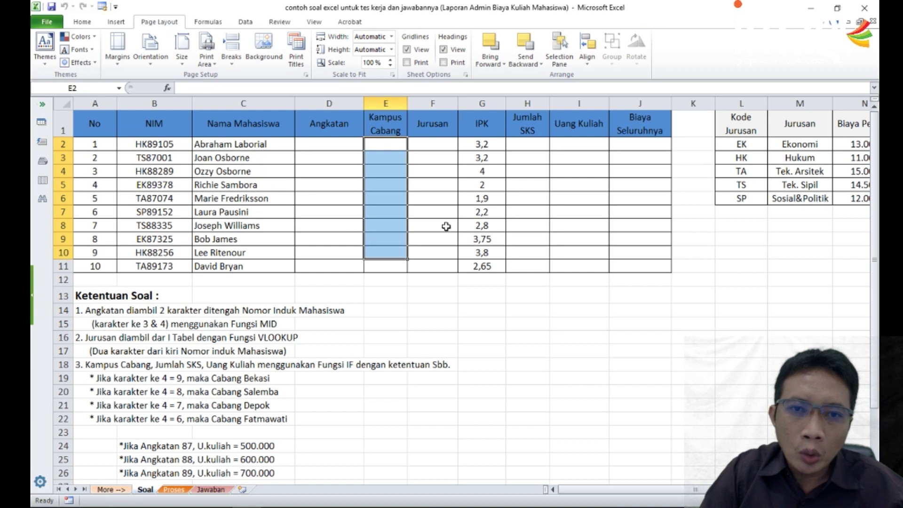
Compare the NIM prefixes with the Kode Jurusan table for the Jurusan column, and review the range D2:F11 for Angkatan, Kampus Cabang and Jurusan
{"action": "left_click", "coordinate": [432, 147]}
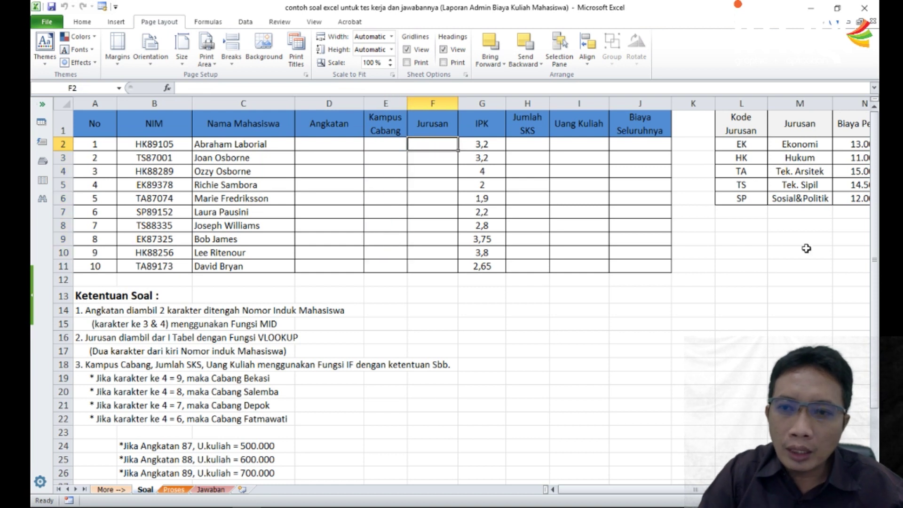
{"action": "left_click", "coordinate": [795, 140]}
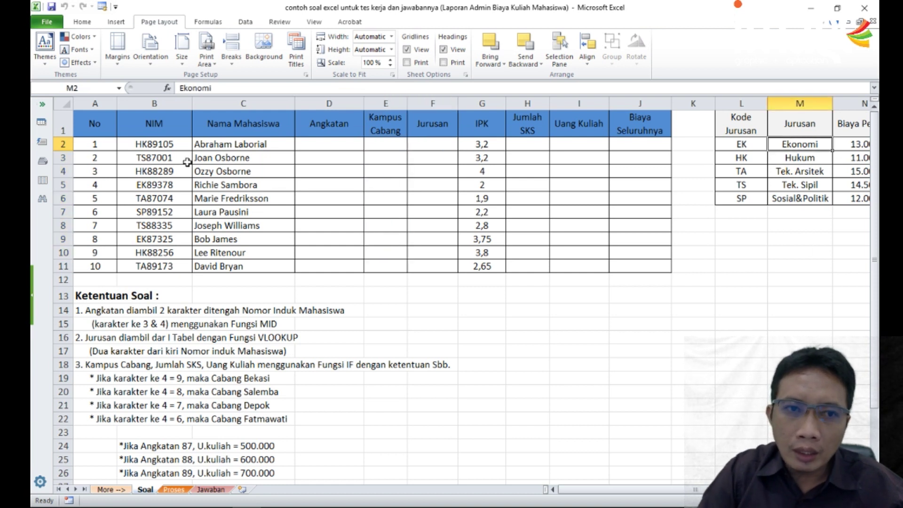
{"action": "left_click", "coordinate": [148, 148]}
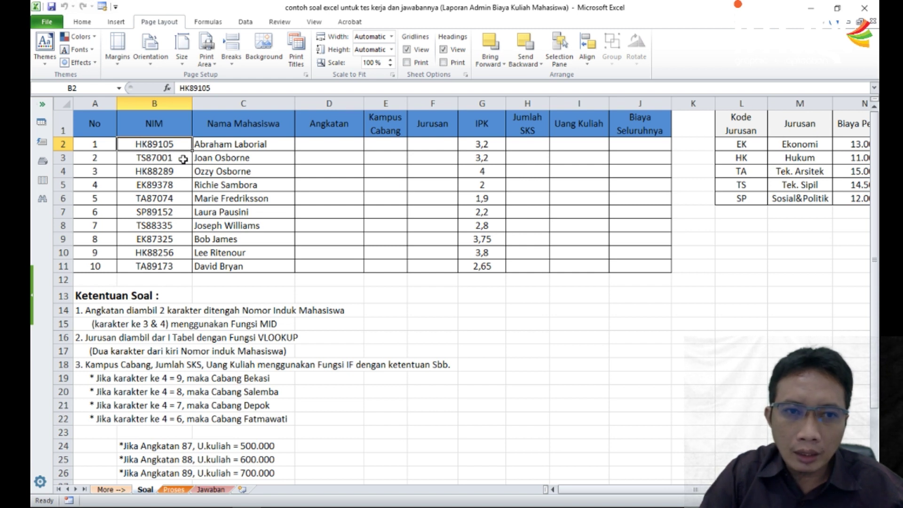
{"action": "left_click", "coordinate": [799, 158]}
{"action": "left_click", "coordinate": [159, 160]}
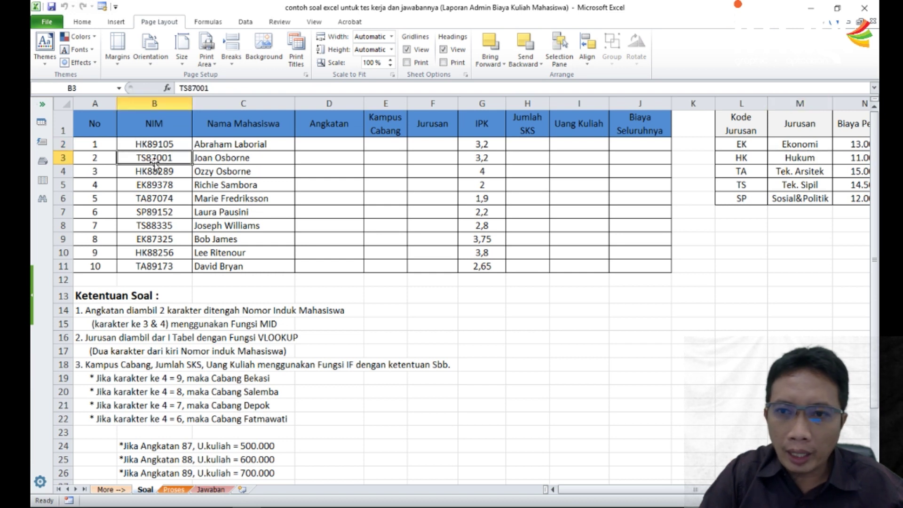
{"action": "left_click", "coordinate": [801, 185]}
{"action": "left_click", "coordinate": [140, 148]}
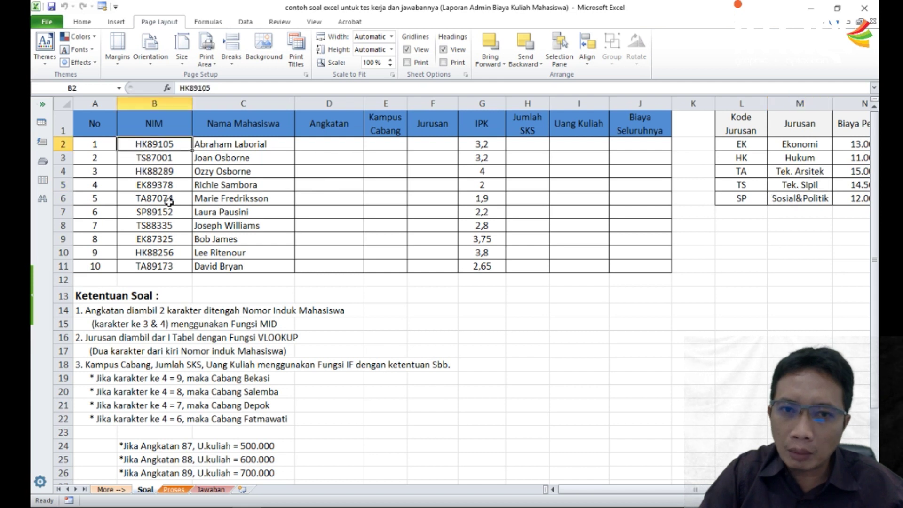
{"action": "left_click", "coordinate": [320, 125]}
{"action": "left_click", "coordinate": [388, 135]}
{"action": "left_click", "coordinate": [418, 136]}
{"action": "left_click_drag", "start_coordinate": [326, 147], "coordinate": [454, 268]}
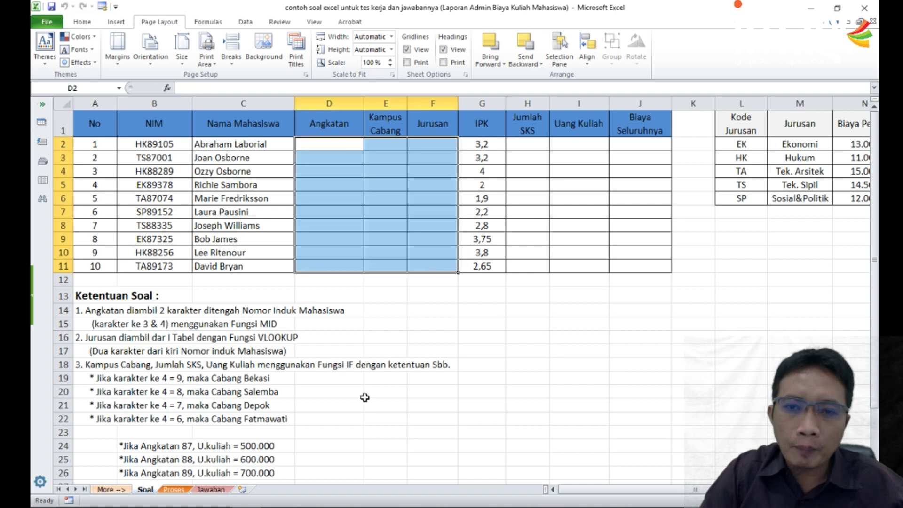
Check the IPK rules in rows 28 to 31 against the IPK and Jumlah SKS columns
{"action": "left_click", "coordinate": [525, 144]}
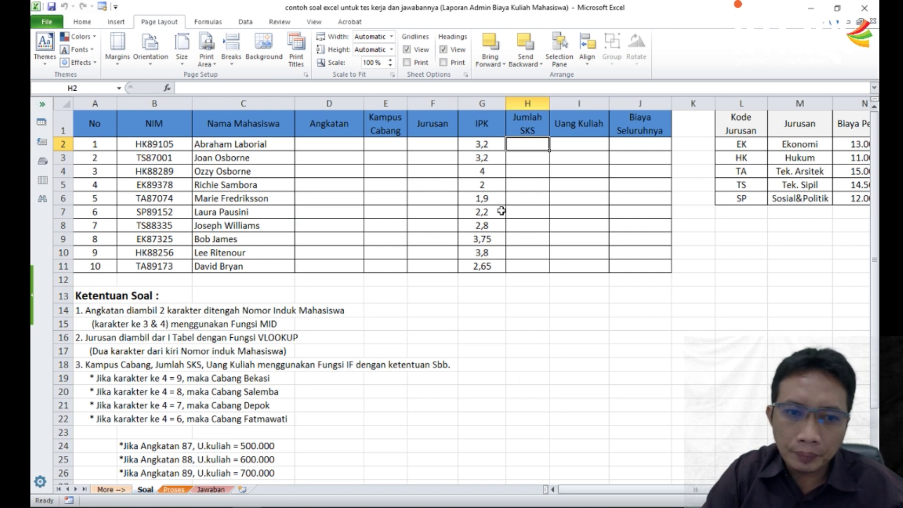
{"action": "scroll", "coordinate": [390, 295], "scroll_direction": "down", "scroll_amount": 2}
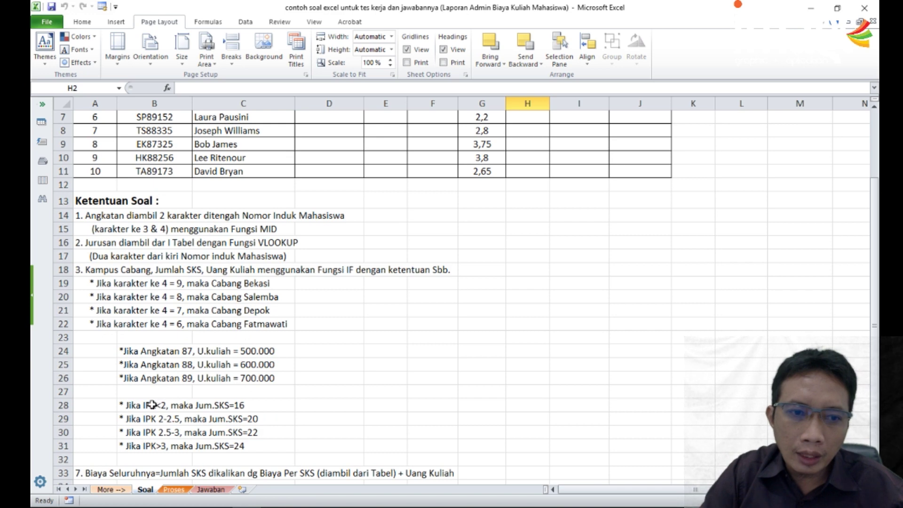
{"action": "left_click", "coordinate": [149, 405]}
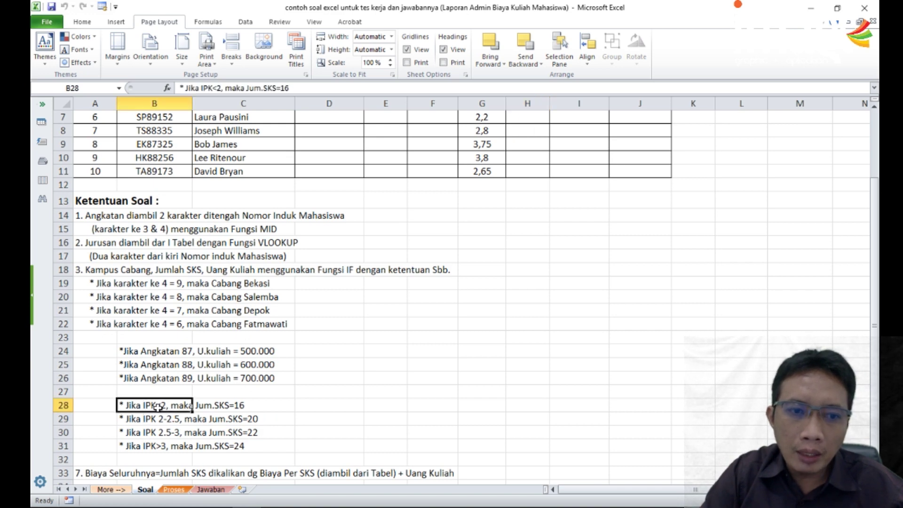
{"action": "scroll", "coordinate": [447, 282], "scroll_direction": "up", "scroll_amount": 2}
{"action": "left_click", "coordinate": [485, 147]}
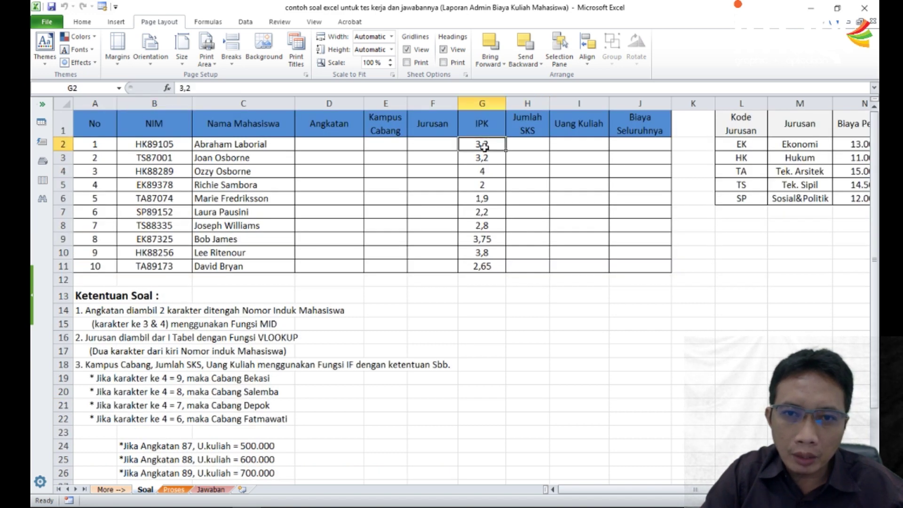
{"action": "left_click", "coordinate": [534, 145]}
{"action": "scroll", "coordinate": [319, 385], "scroll_direction": "down", "scroll_amount": 2}
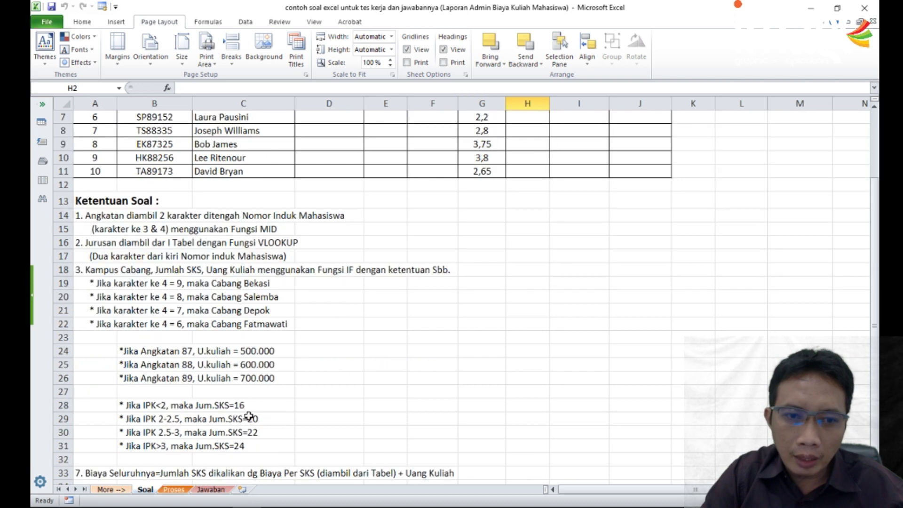
{"action": "left_click", "coordinate": [237, 406]}
{"action": "scroll", "coordinate": [587, 239], "scroll_direction": "up", "scroll_amount": 2}
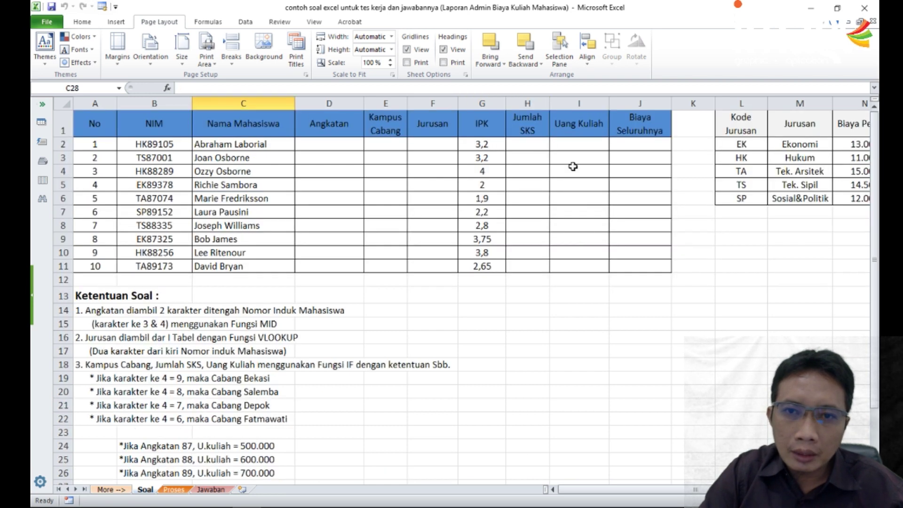
{"action": "left_click", "coordinate": [532, 141]}
{"action": "scroll", "coordinate": [329, 367], "scroll_direction": "down", "scroll_amount": 2}
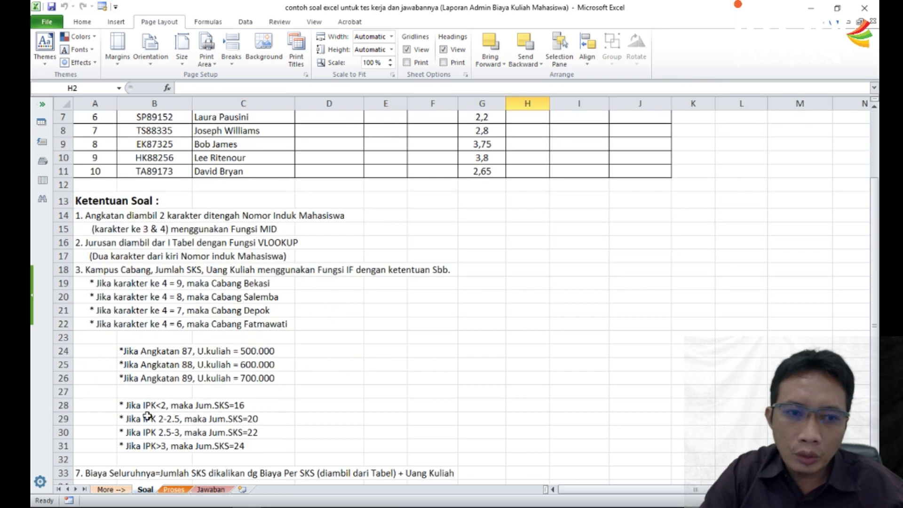
{"action": "scroll", "coordinate": [470, 315], "scroll_direction": "up", "scroll_amount": 2}
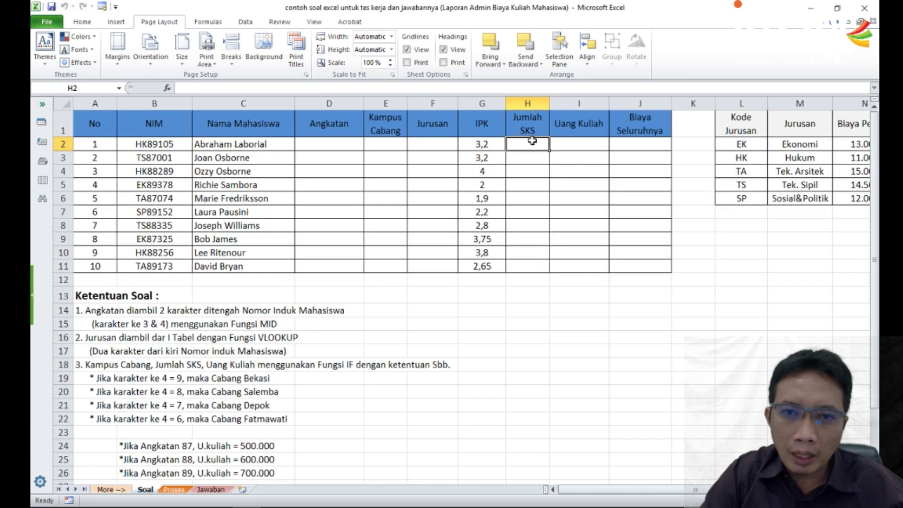
{"action": "scroll", "coordinate": [296, 424], "scroll_direction": "down", "scroll_amount": 2}
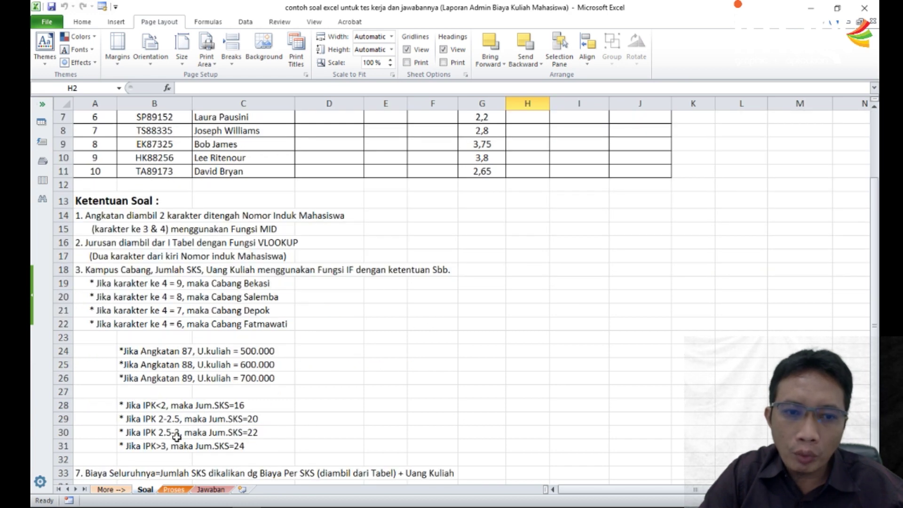
{"action": "scroll", "coordinate": [451, 242], "scroll_direction": "up", "scroll_amount": 2}
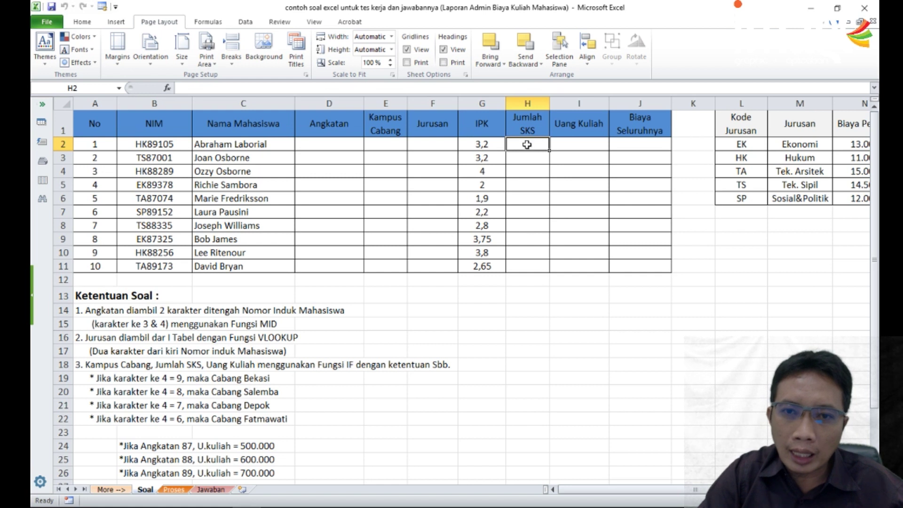
{"action": "left_click_drag", "start_coordinate": [529, 152], "coordinate": [537, 266]}
Check the Uang Kuliah column against the Angkatan fee rules in rows 24 to 26 and the total cost rule in row 33
{"action": "left_click", "coordinate": [581, 144]}
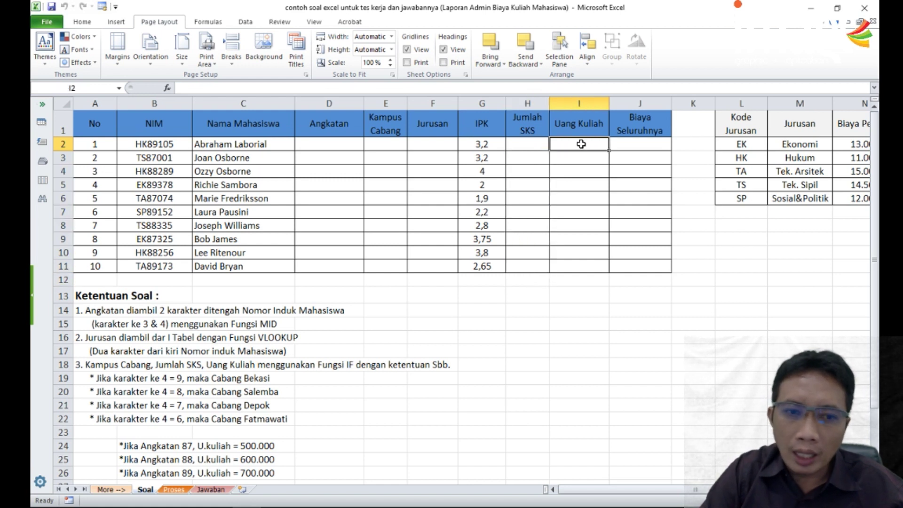
{"action": "scroll", "coordinate": [519, 257], "scroll_direction": "down", "scroll_amount": 5}
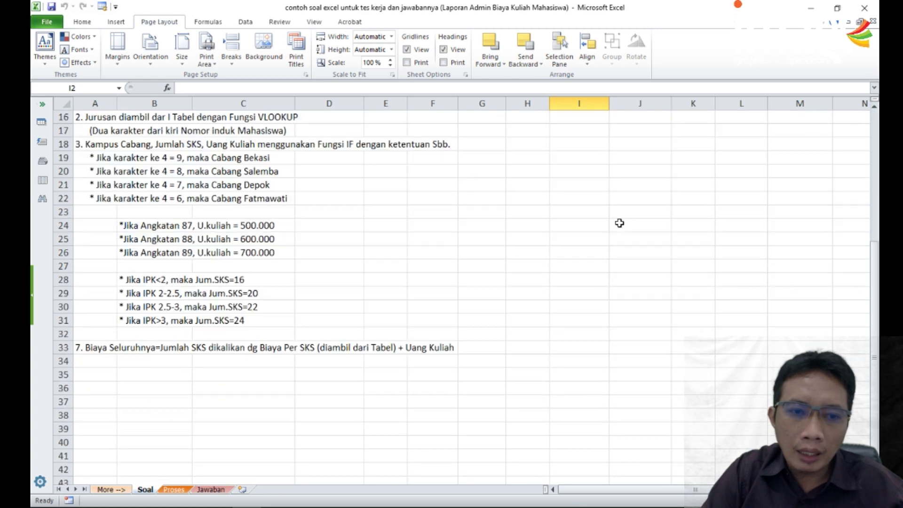
{"action": "scroll", "coordinate": [518, 240], "scroll_direction": "up", "scroll_amount": 5}
{"action": "scroll", "coordinate": [355, 350], "scroll_direction": "down", "scroll_amount": 4}
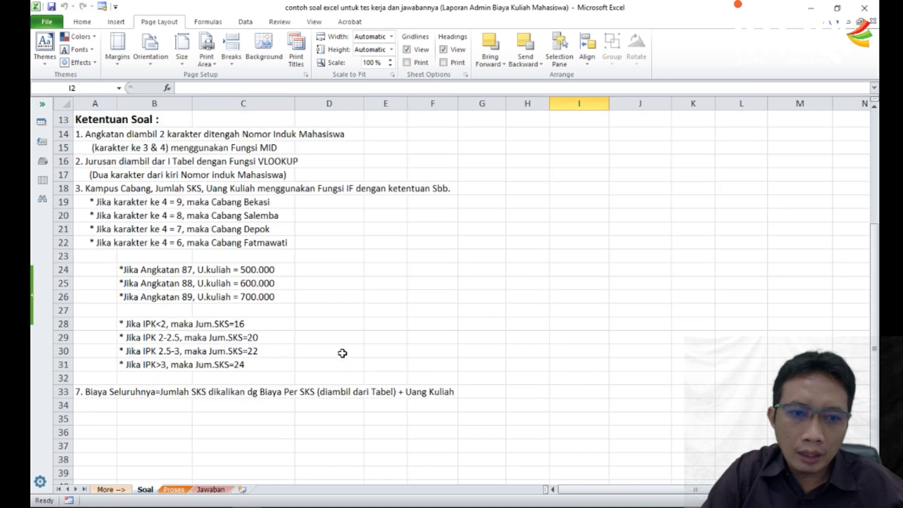
{"action": "left_click", "coordinate": [93, 391]}
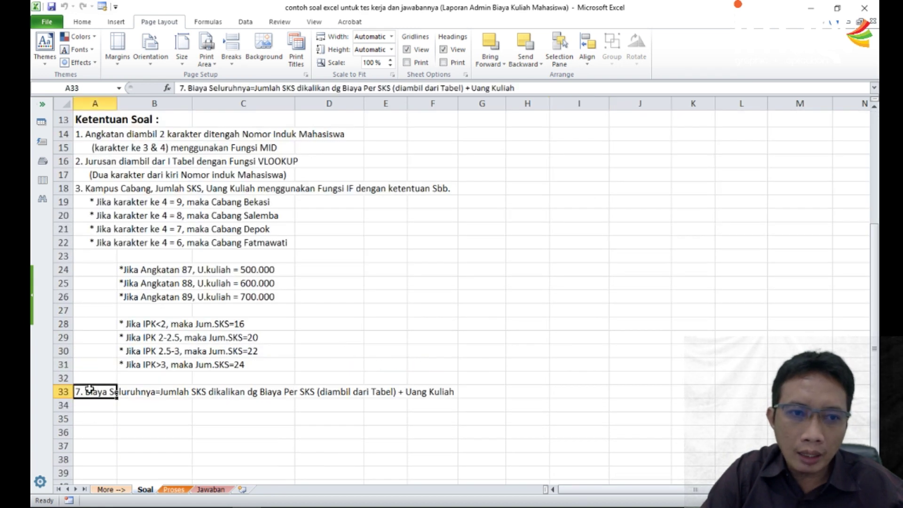
{"action": "left_click", "coordinate": [151, 270]}
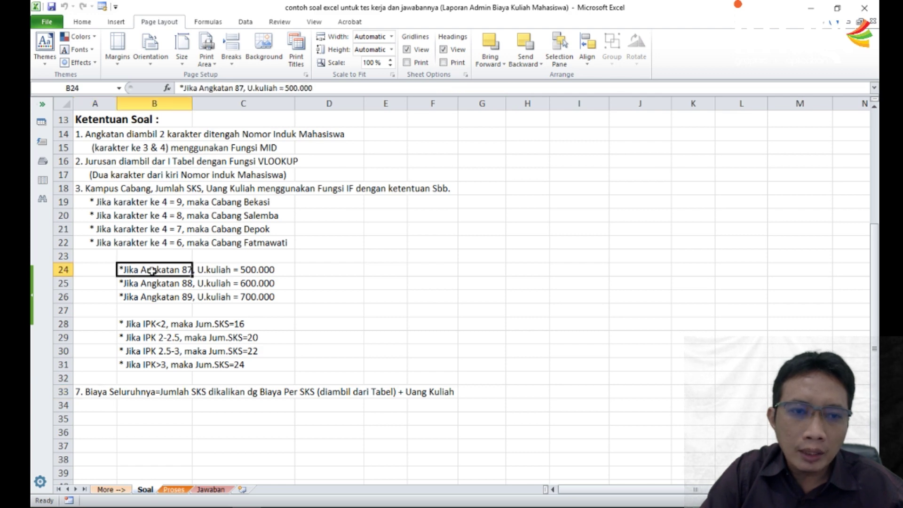
{"action": "scroll", "coordinate": [259, 334], "scroll_direction": "up", "scroll_amount": 4}
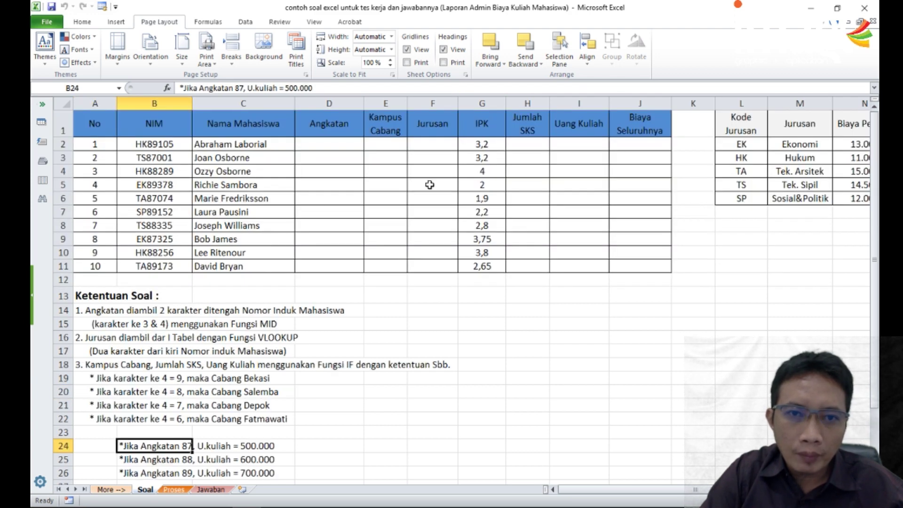
Compare the Angkatan and Uang Kuliah columns with the fee rule in row 24, and review the Biaya Seluruhnya column and student rows 1 to 10
{"action": "left_click", "coordinate": [337, 145]}
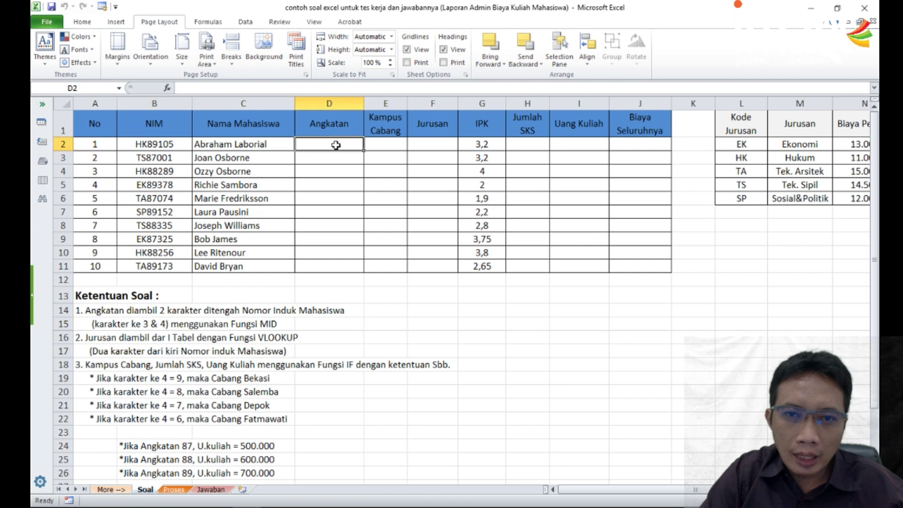
{"action": "left_click", "coordinate": [578, 145]}
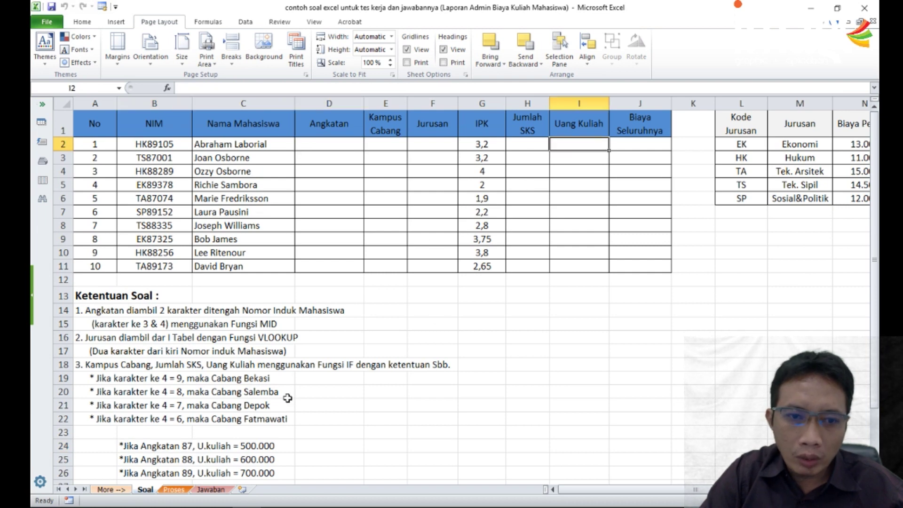
{"action": "scroll", "coordinate": [308, 390], "scroll_direction": "down", "scroll_amount": 2}
{"action": "left_click", "coordinate": [251, 351]}
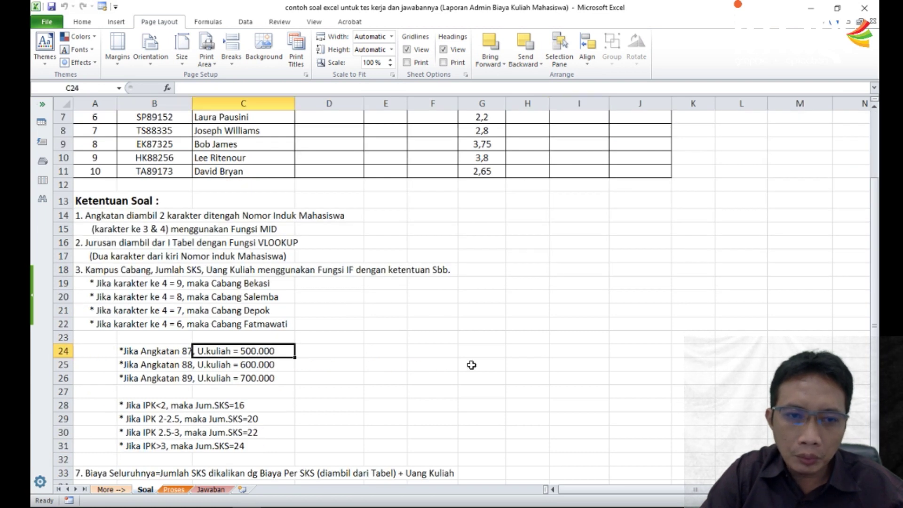
{"action": "scroll", "coordinate": [472, 366], "scroll_direction": "up", "scroll_amount": 2}
{"action": "scroll", "coordinate": [287, 317], "scroll_direction": "down", "scroll_amount": 1}
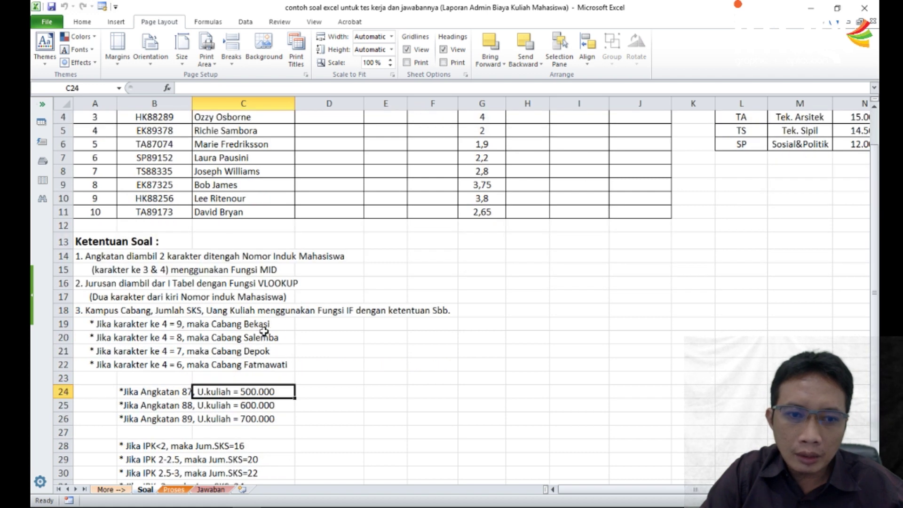
{"action": "scroll", "coordinate": [555, 209], "scroll_direction": "up", "scroll_amount": 1}
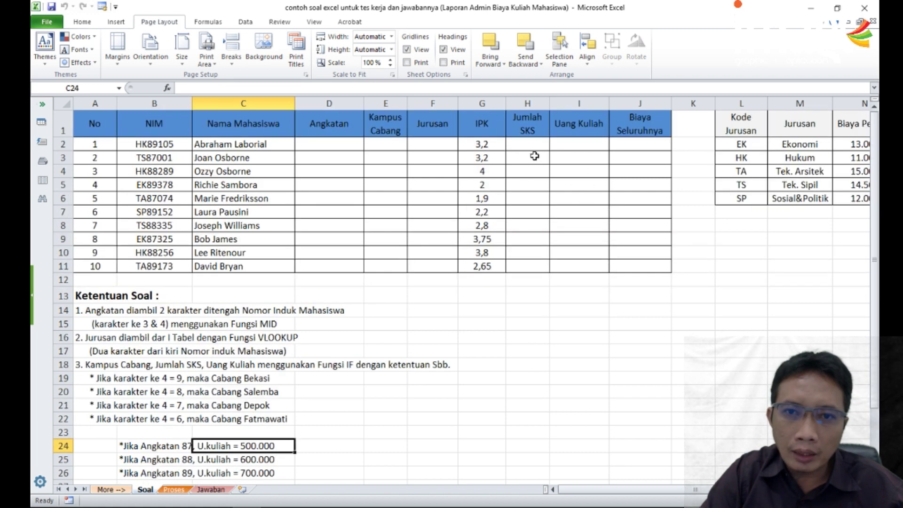
{"action": "left_click", "coordinate": [574, 145]}
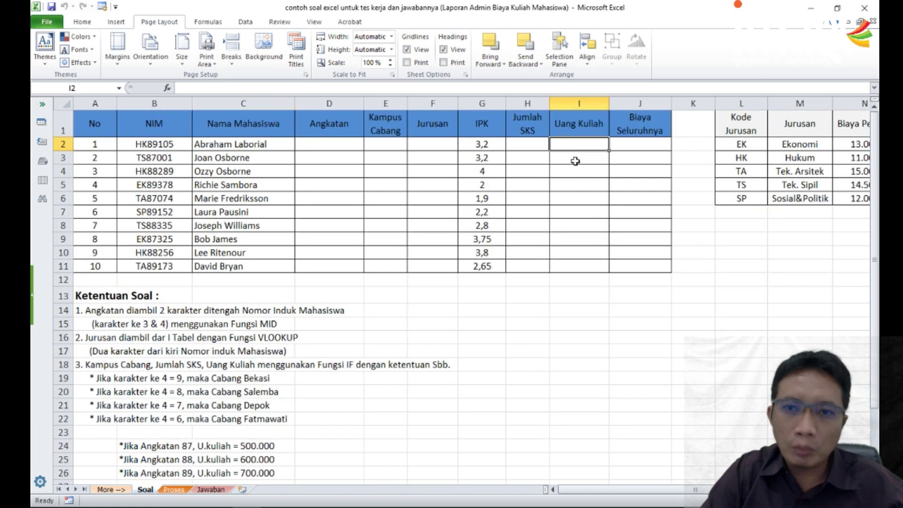
{"action": "left_click", "coordinate": [641, 142]}
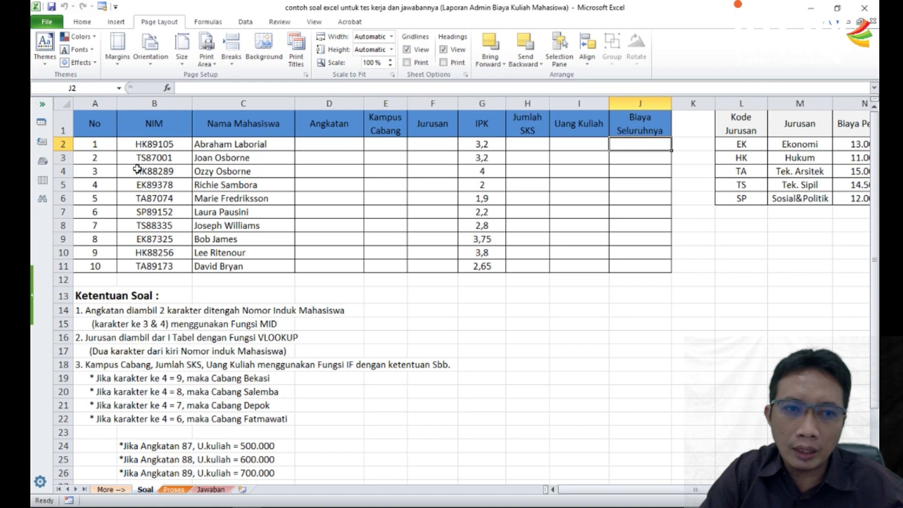
{"action": "left_click", "coordinate": [97, 144]}
{"action": "left_click", "coordinate": [96, 265]}
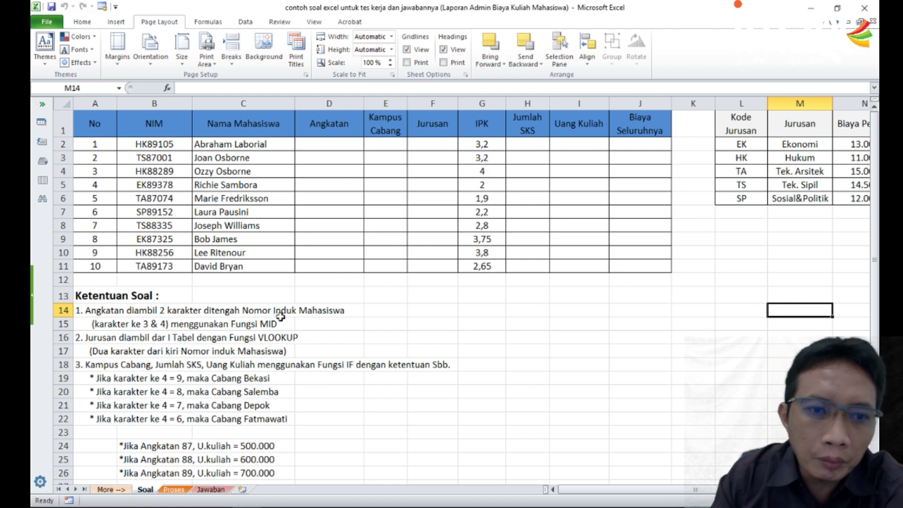
Following the Angkatan rule in rows 14 and 15, enter =MID(B2;3;1) in D2 to extract one character from the NIM
{"action": "left_click", "coordinate": [322, 147]}
{"action": "left_click", "coordinate": [162, 146]}
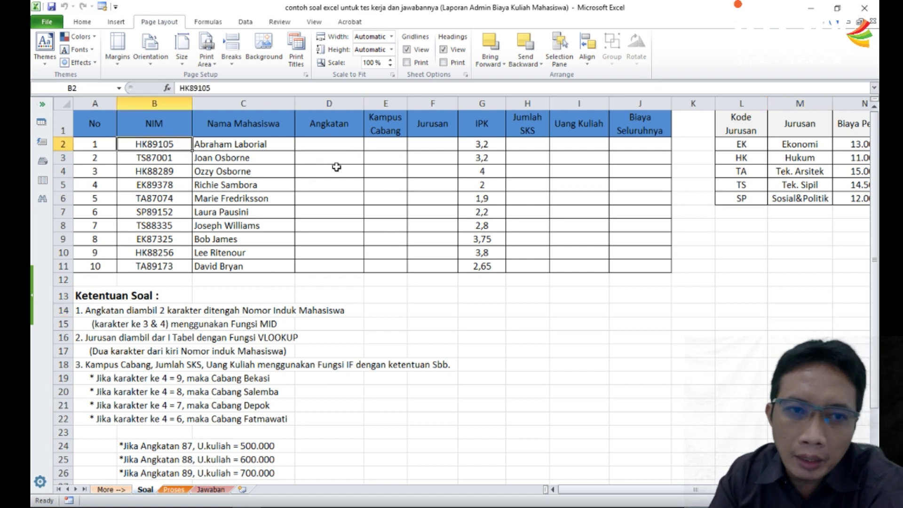
{"action": "left_click", "coordinate": [344, 148]}
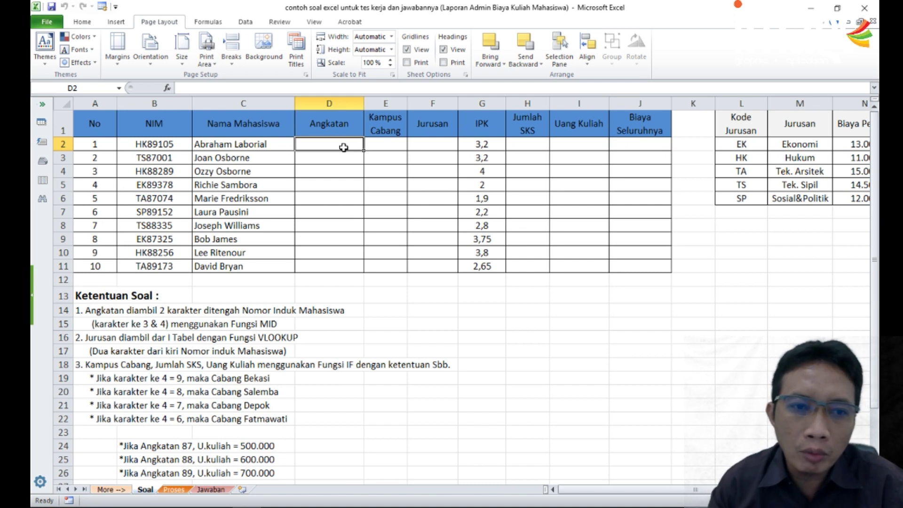
{"action": "left_click", "coordinate": [130, 324]}
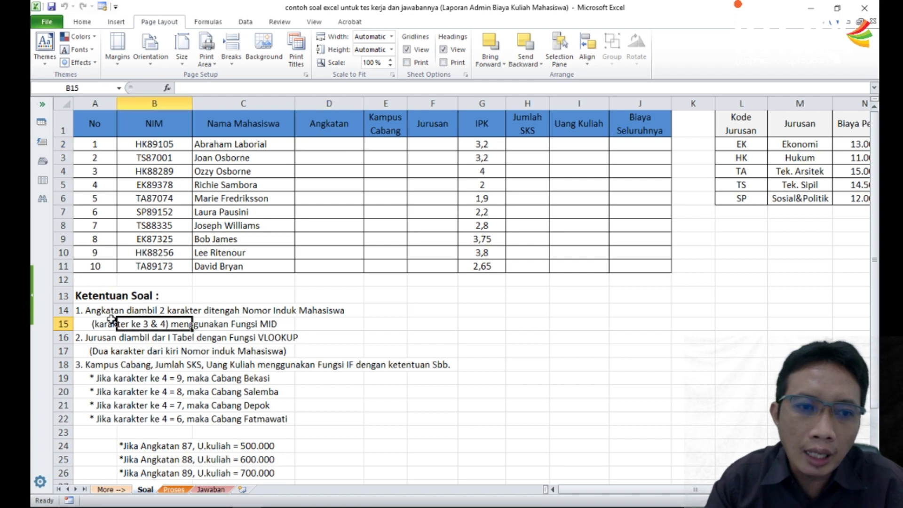
{"action": "left_click", "coordinate": [326, 147]}
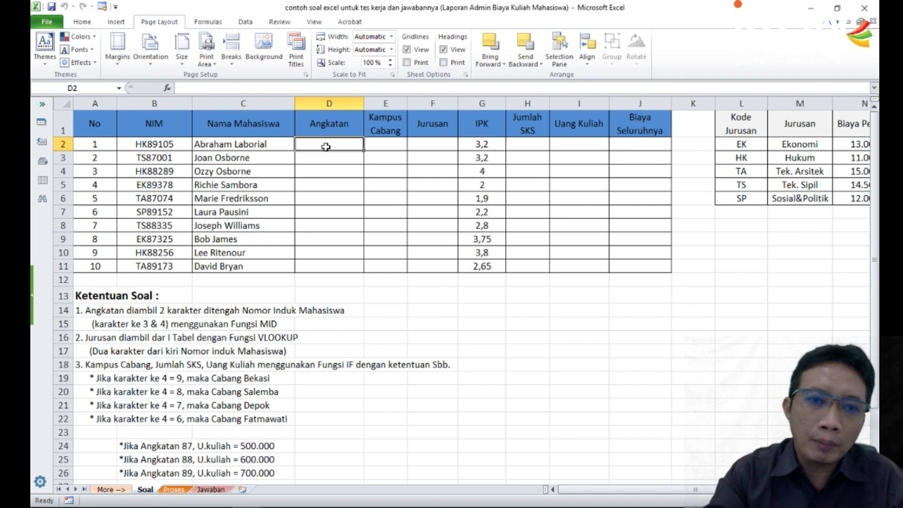
{"action": "type", "text": "="}
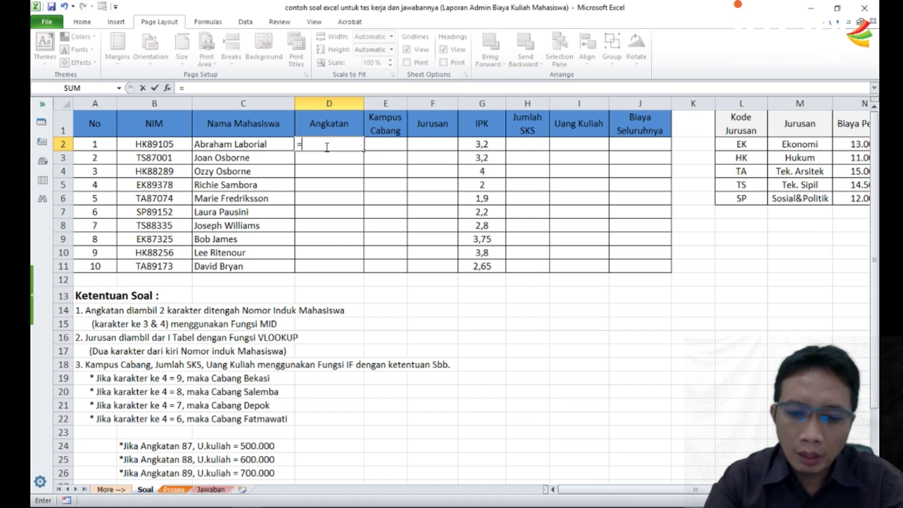
{"action": "type", "text": "mi"}
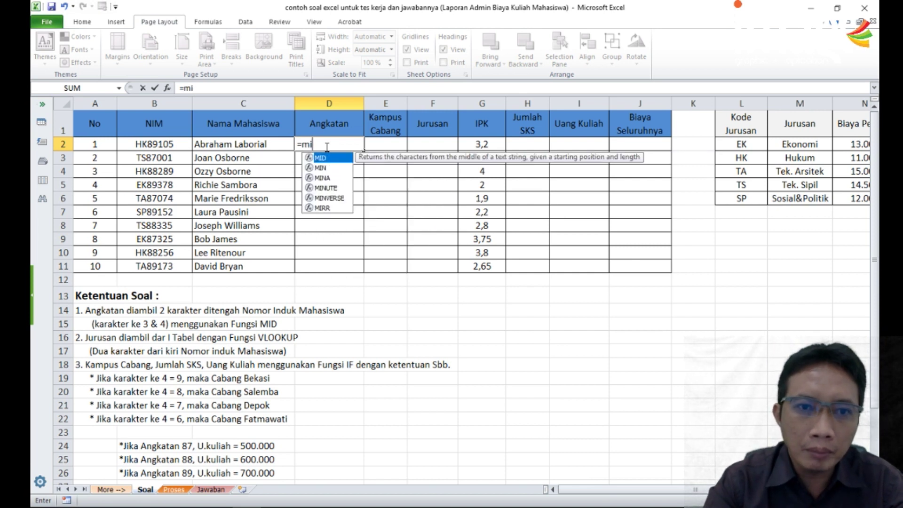
{"action": "type", "text": "d("}
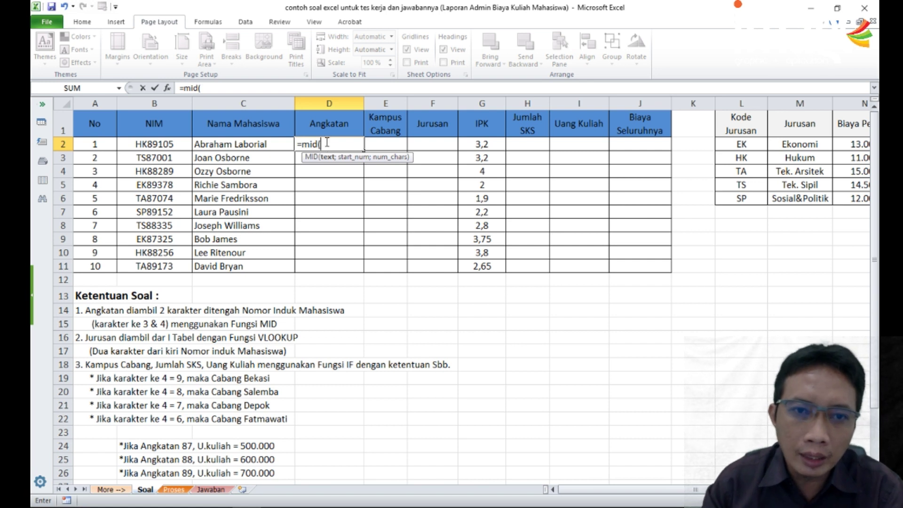
{"action": "left_click", "coordinate": [157, 142]}
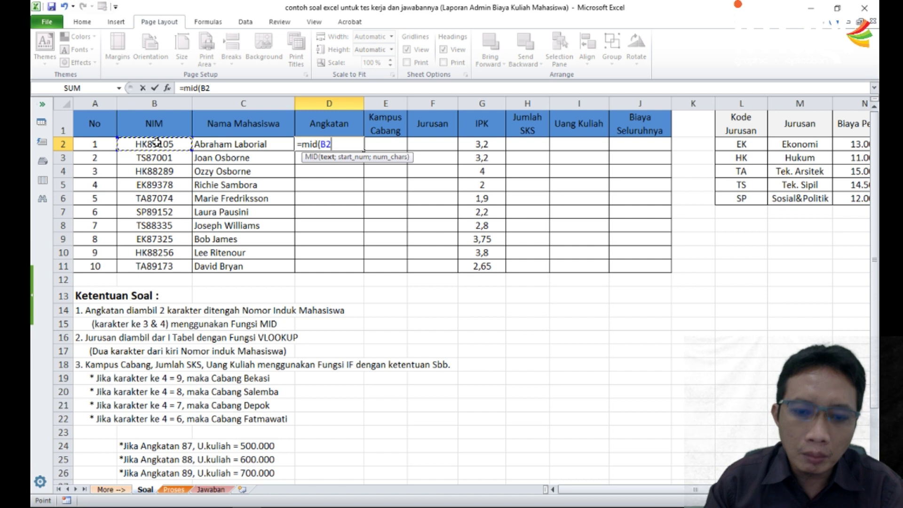
{"action": "type", "text": ";3"}
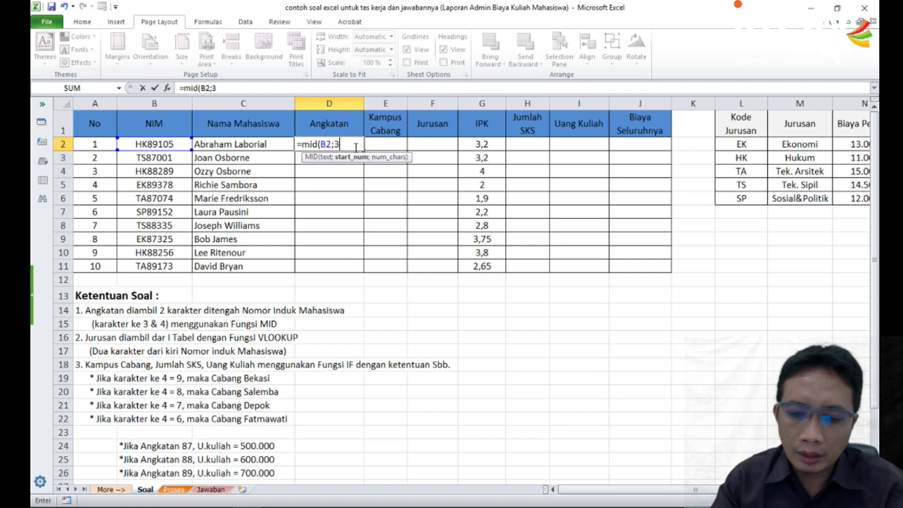
{"action": "type", "text": ";1"}
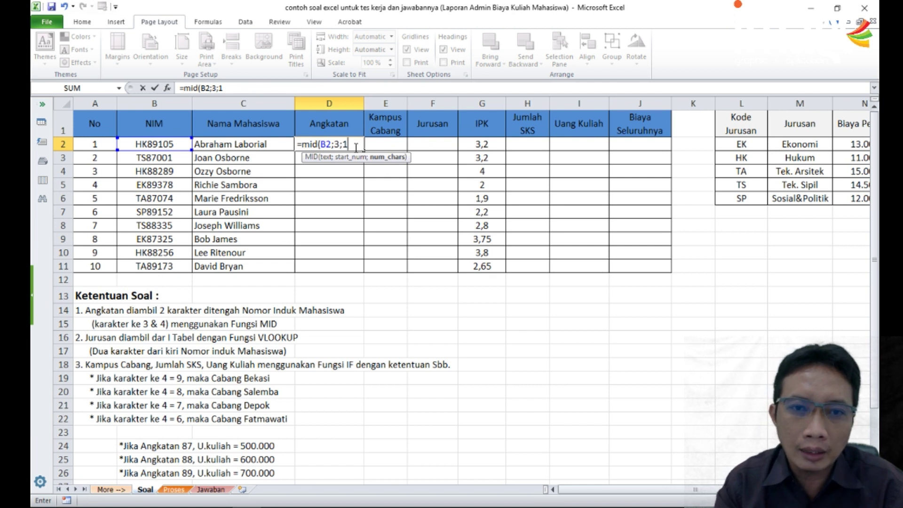
{"action": "key", "text": "Return"}
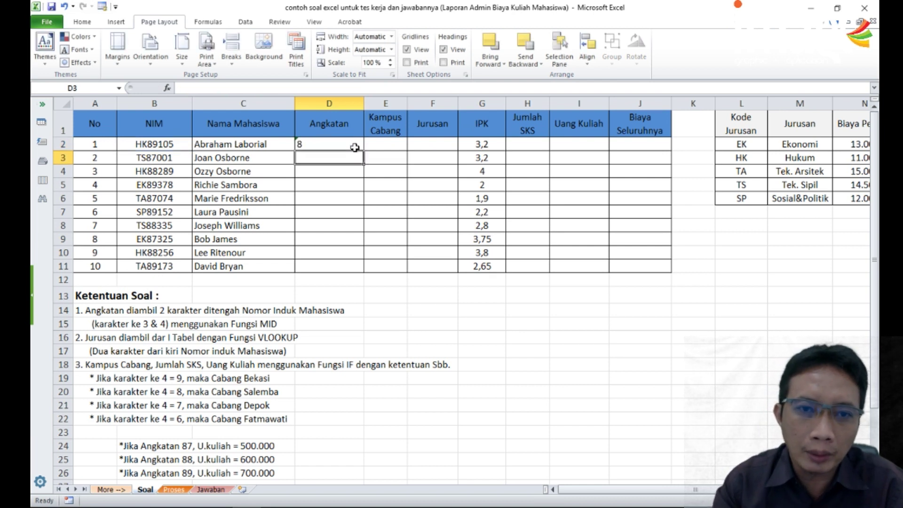
Change the number of characters in D2's MID formula to 2, making it =MID(B2;3;2)
{"action": "left_click", "coordinate": [353, 145]}
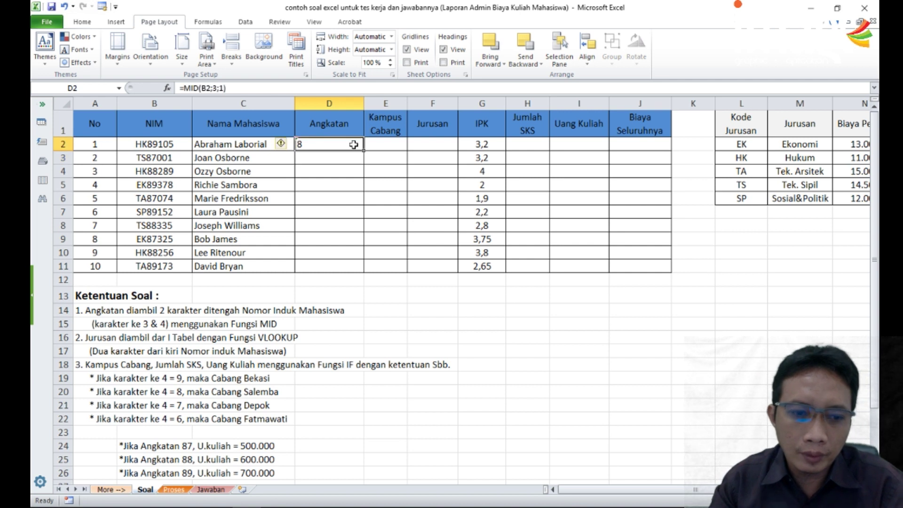
{"action": "double_click", "coordinate": [354, 145]}
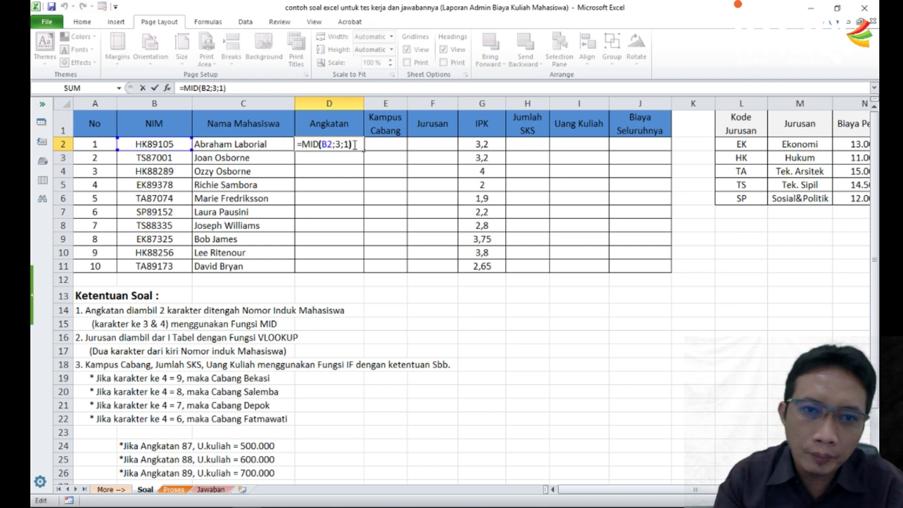
{"action": "key", "text": "Left"}
{"action": "key", "text": "BackSpace"}
{"action": "type", "text": "2"}
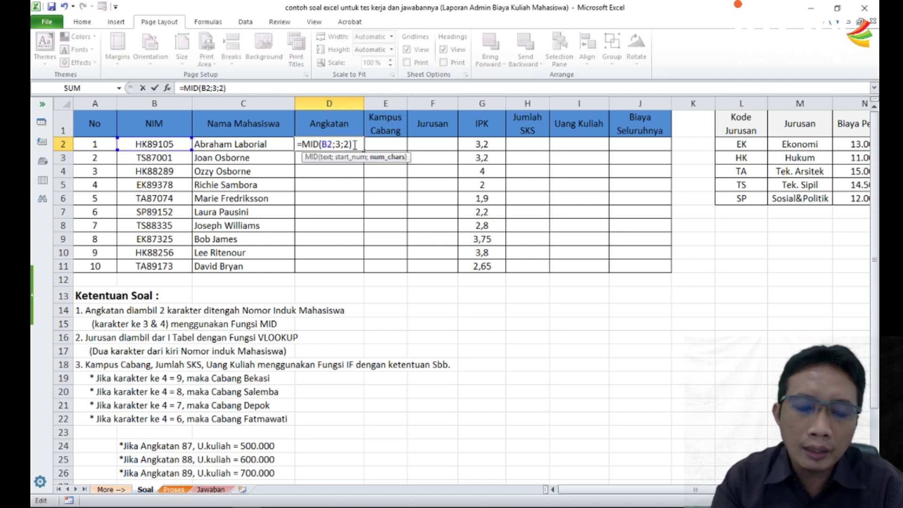
{"action": "key", "text": "Return"}
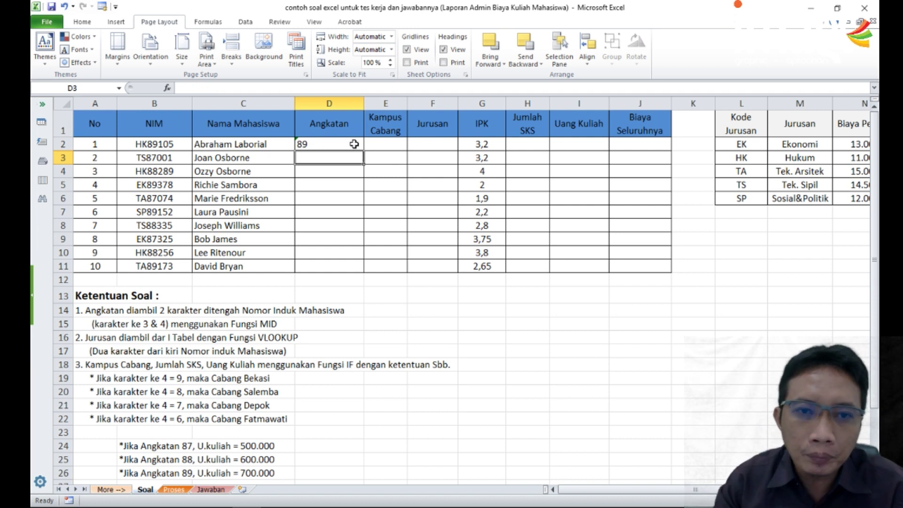
Enter =MID(B3;3;2) in D3 to extract the second student's Angkatan from the NIM
{"action": "left_click", "coordinate": [354, 144]}
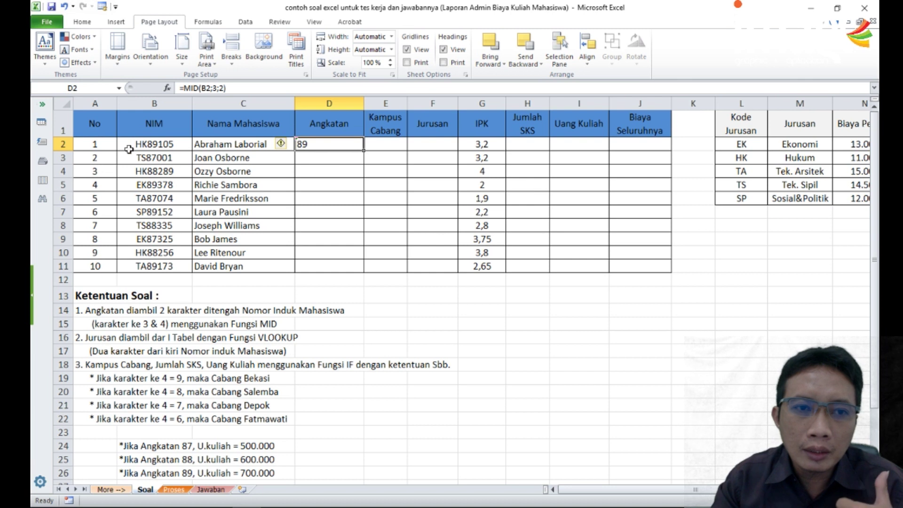
{"action": "left_click", "coordinate": [317, 156]}
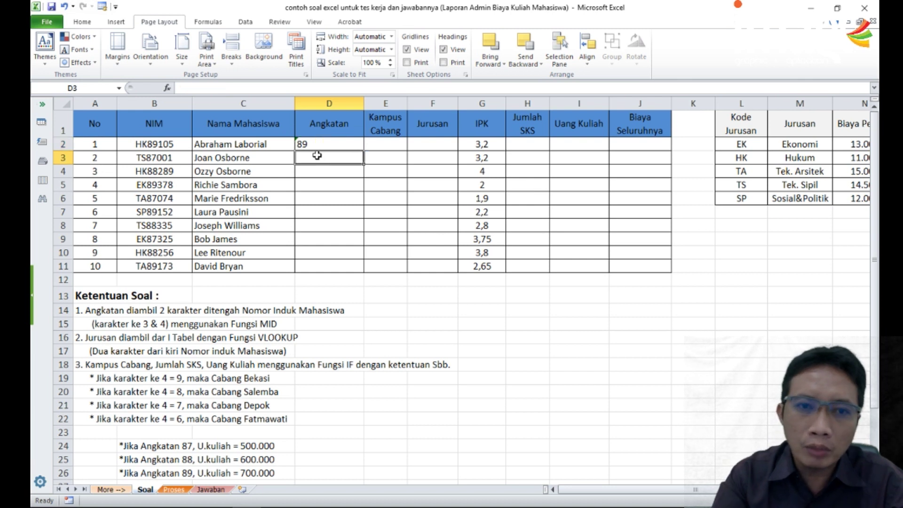
{"action": "type", "text": "=mid("}
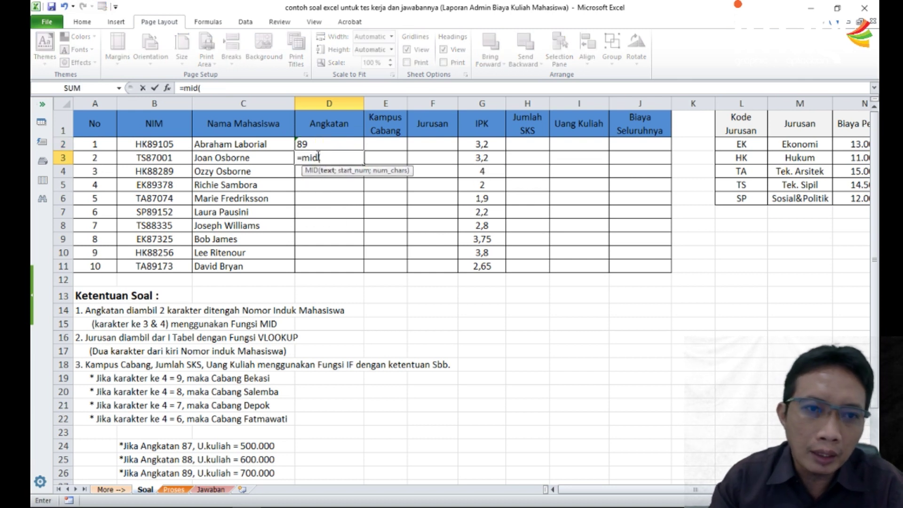
{"action": "left_click", "coordinate": [162, 157]}
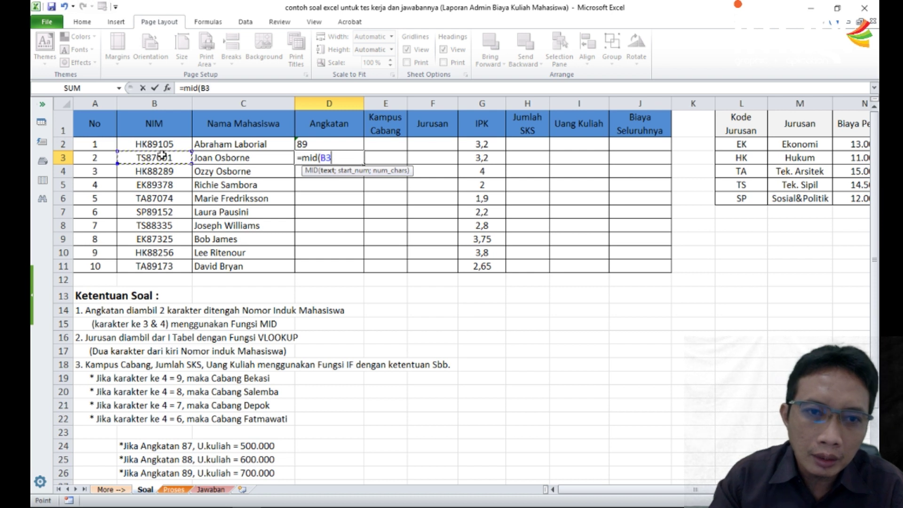
{"action": "type", "text": ";3"}
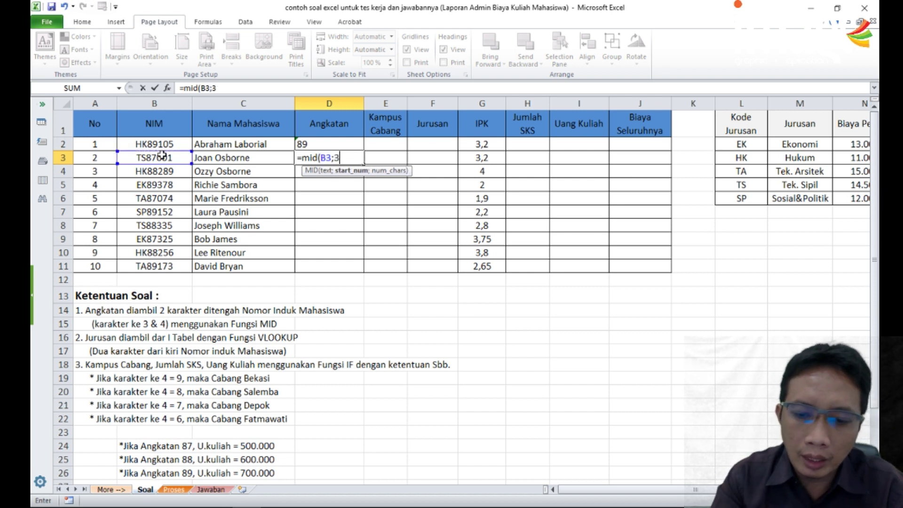
{"action": "type", "text": ";2"}
{"action": "key", "text": "Return"}
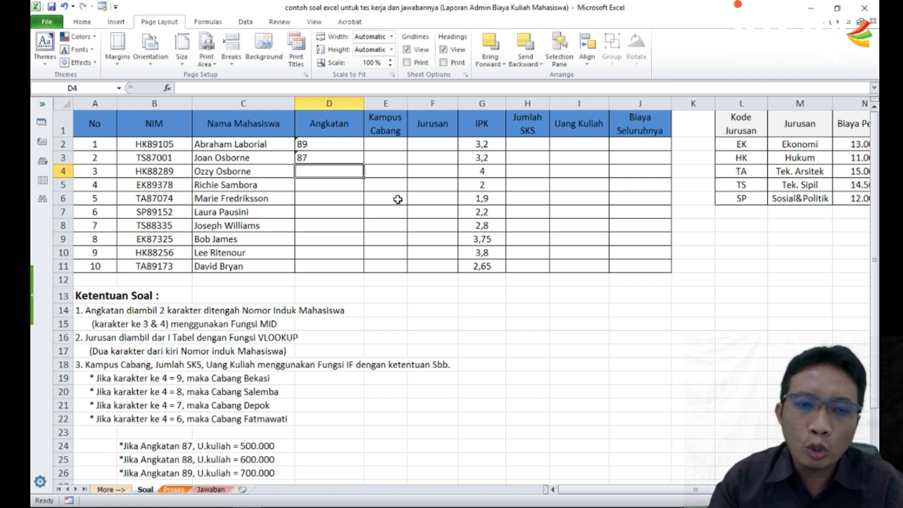
Fill the Angkatan MID formula from D3 down to D11 and check the formulas in D5, D3 and D2
{"action": "left_click", "coordinate": [329, 158]}
{"action": "left_click_drag", "start_coordinate": [366, 164], "coordinate": [369, 273]}
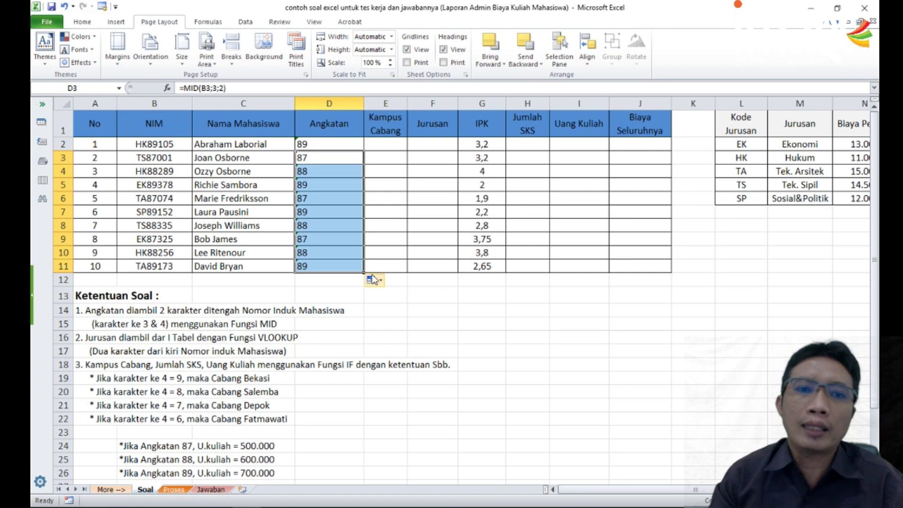
{"action": "left_click", "coordinate": [317, 187]}
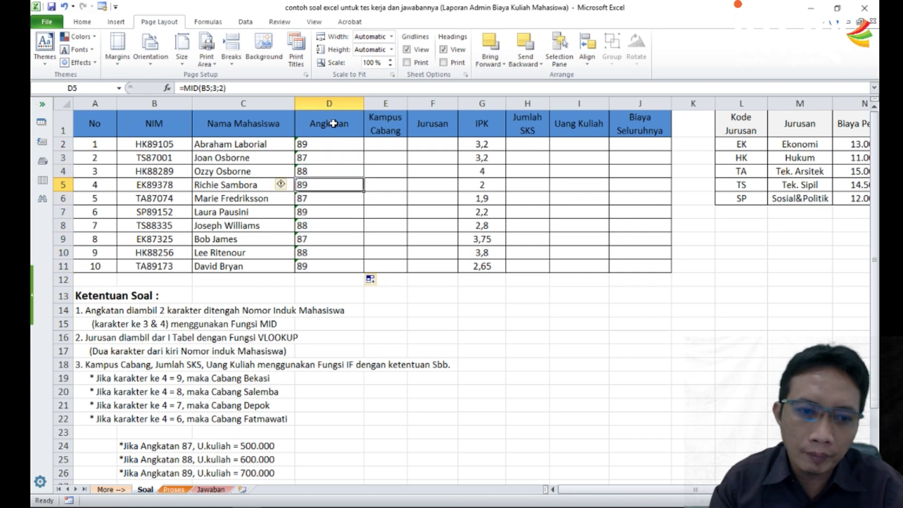
{"action": "left_click", "coordinate": [336, 156]}
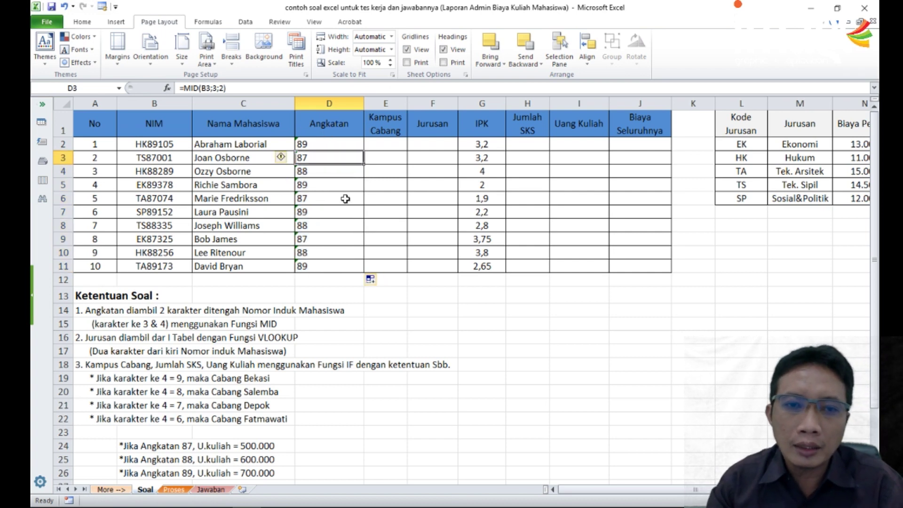
{"action": "scroll", "coordinate": [350, 195], "scroll_direction": "down", "scroll_amount": 1}
{"action": "scroll", "coordinate": [348, 214], "scroll_direction": "up", "scroll_amount": 1}
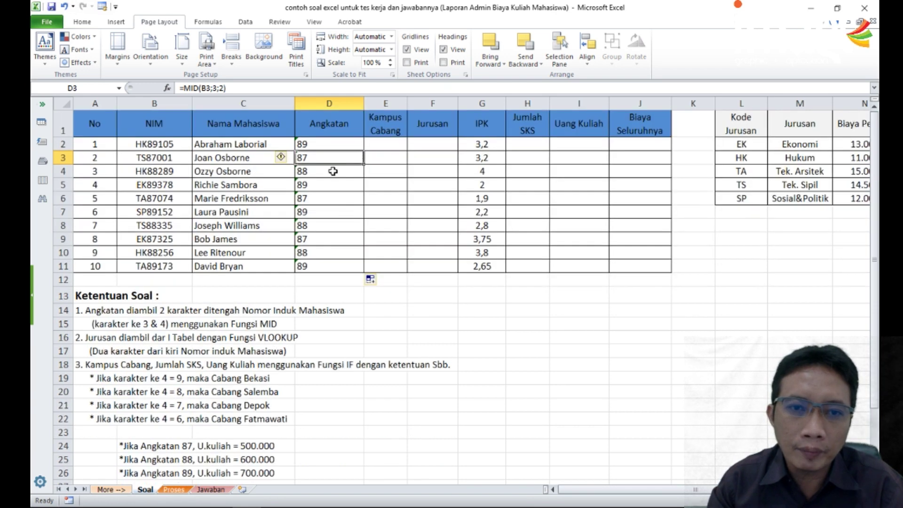
{"action": "left_click", "coordinate": [323, 143]}
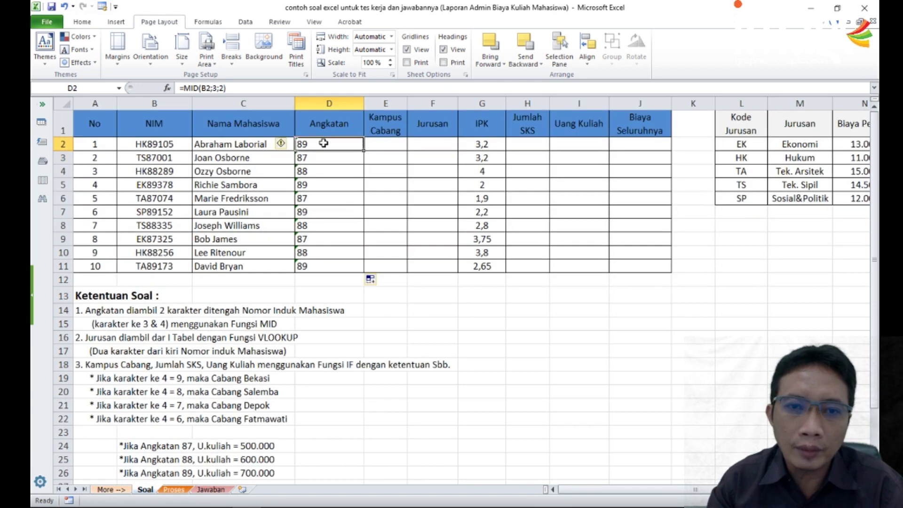
Review the Kampus Cabang column against the IF rule in rows 18 to 22 that maps the fourth NIM character to a branch
{"action": "left_click", "coordinate": [385, 144]}
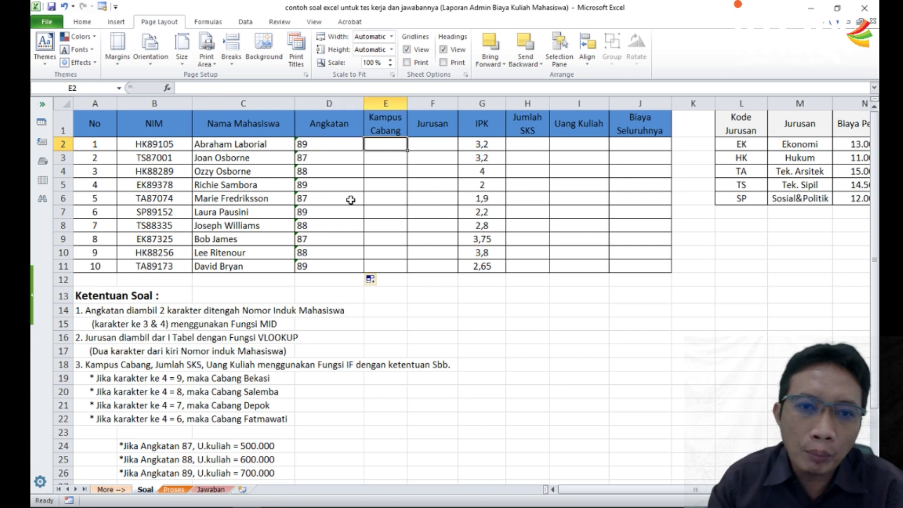
{"action": "scroll", "coordinate": [323, 199], "scroll_direction": "up", "scroll_amount": 2}
{"action": "scroll", "coordinate": [394, 225], "scroll_direction": "up", "scroll_amount": 1}
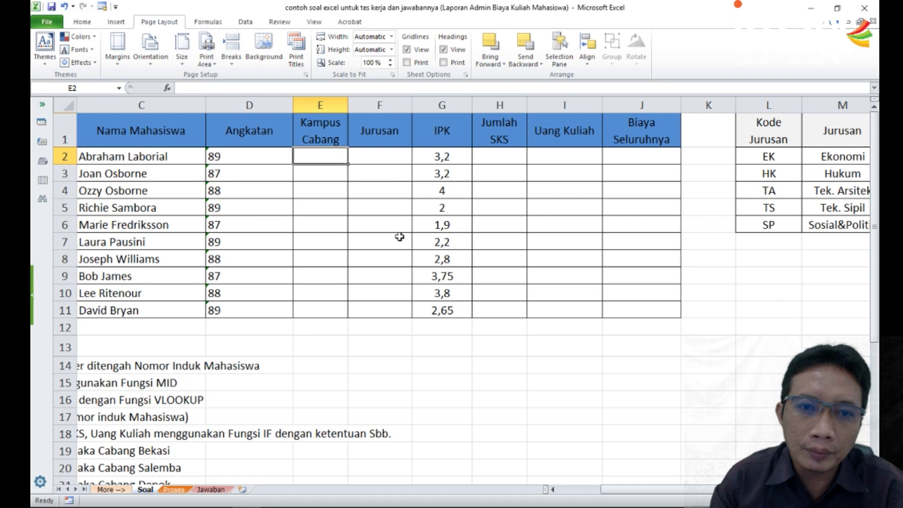
{"action": "key", "text": "Left"}
{"action": "key", "text": "Left"}
{"action": "key", "text": "Left"}
{"action": "key", "text": "Left"}
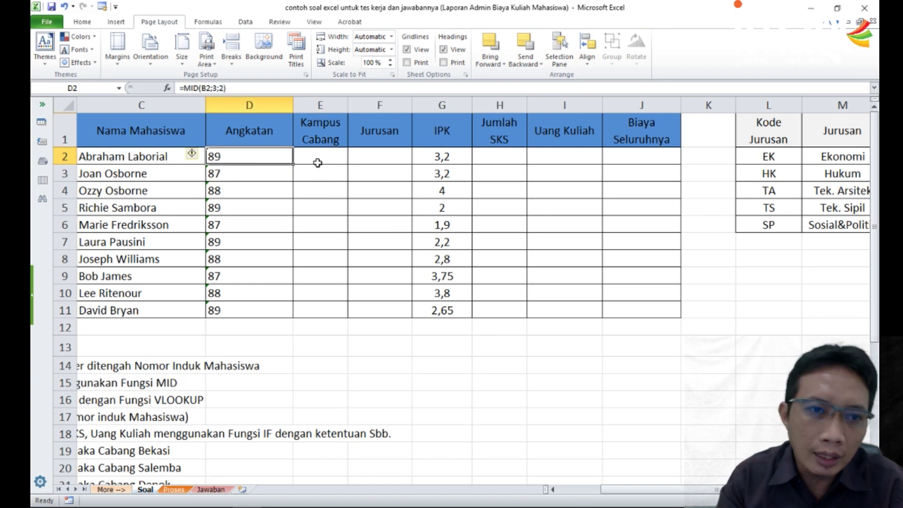
{"action": "scroll", "coordinate": [230, 389], "scroll_direction": "down", "scroll_amount": 1}
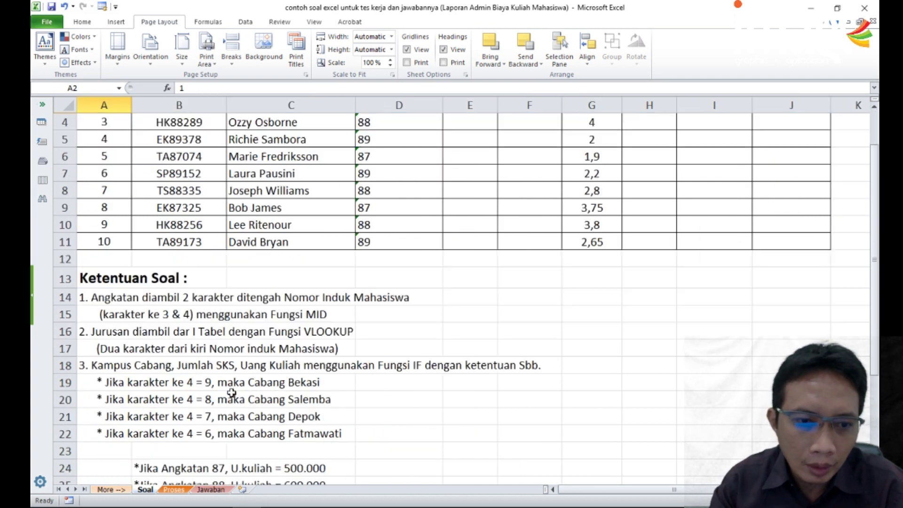
{"action": "left_click", "coordinate": [108, 368]}
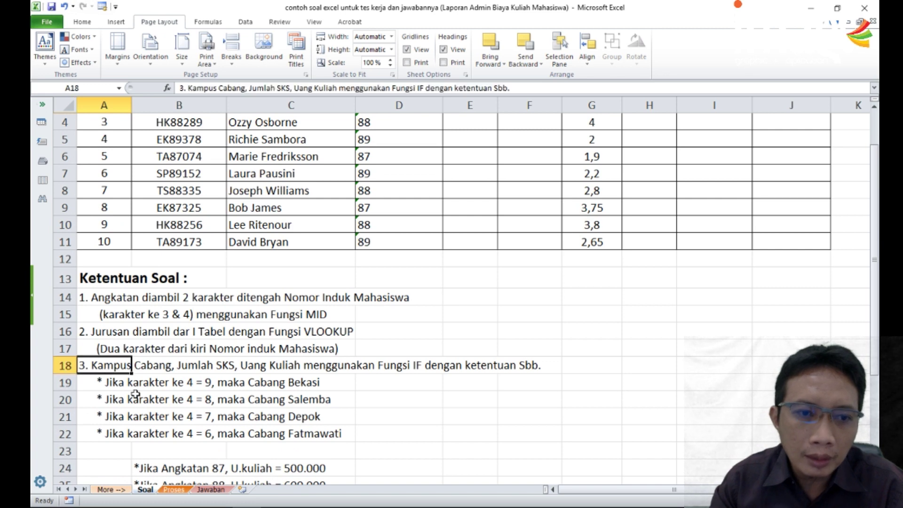
{"action": "scroll", "coordinate": [200, 329], "scroll_direction": "up", "scroll_amount": 1}
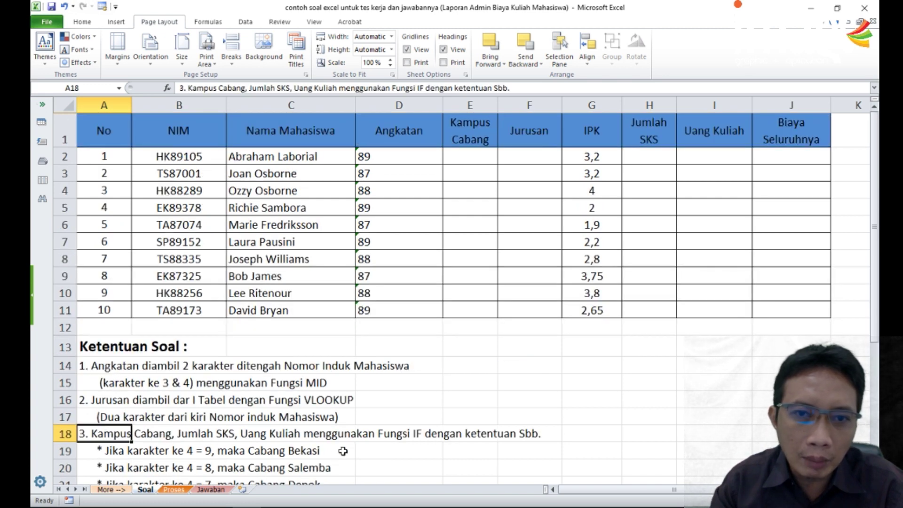
Start an IF formula in E2 that tests whether the fourth NIM character equals 9, using =if(mid(B2;4;1)=9
{"action": "left_click", "coordinate": [465, 157]}
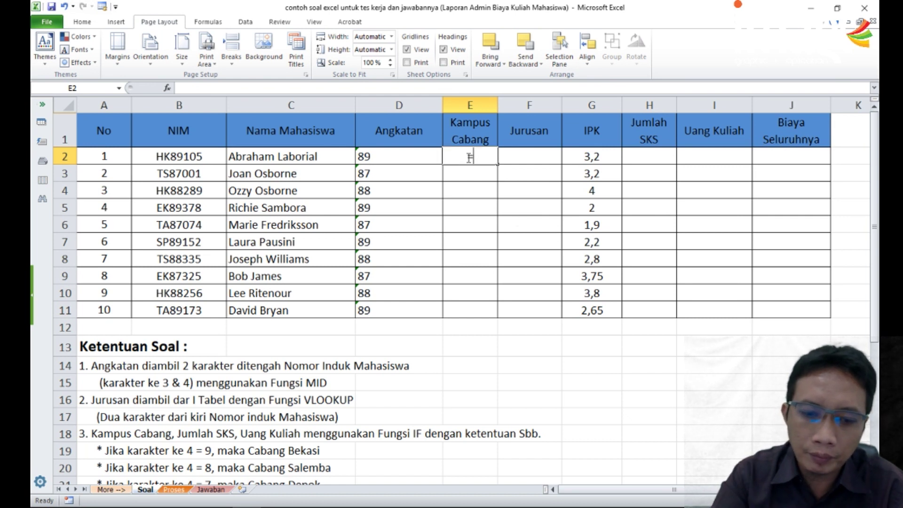
{"action": "type", "text": "=if"}
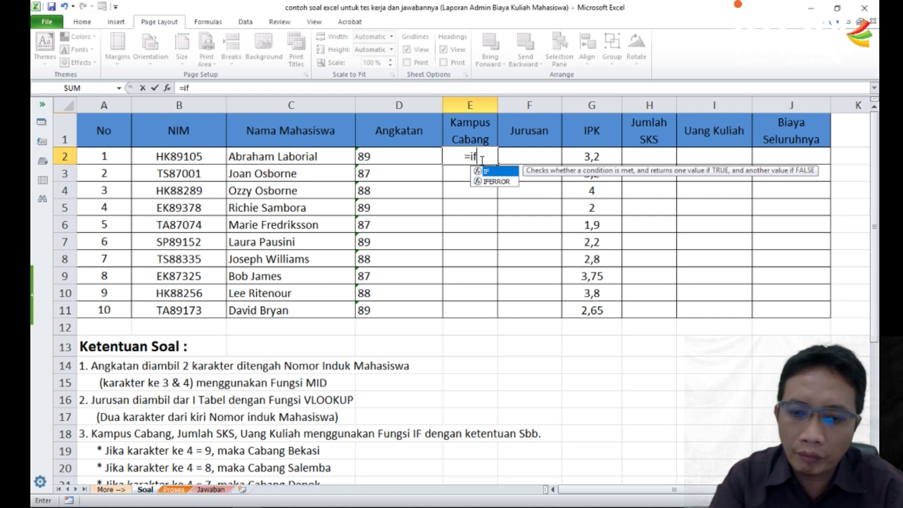
{"action": "type", "text": "("}
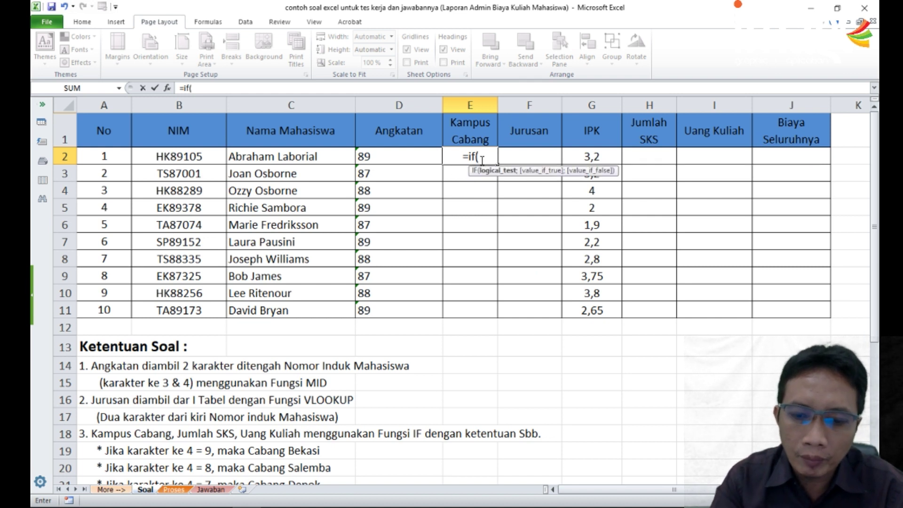
{"action": "type", "text": "mid"}
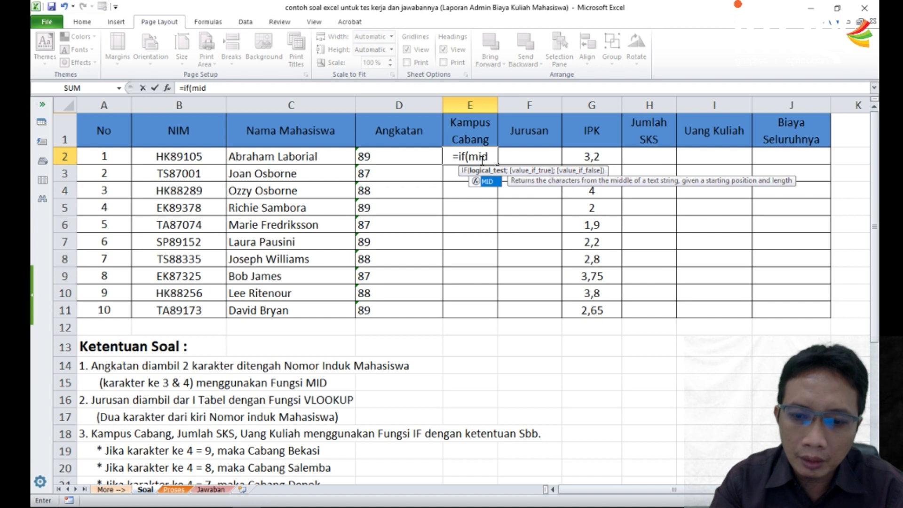
{"action": "type", "text": "("}
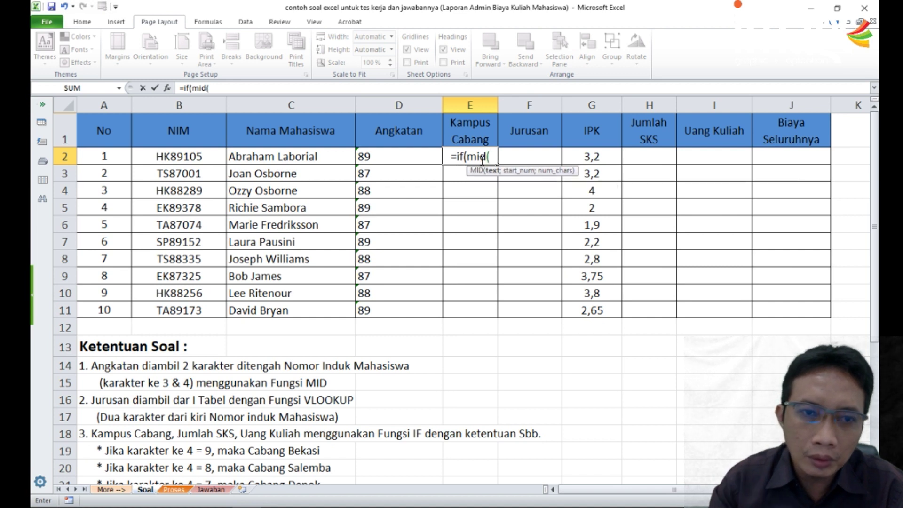
{"action": "left_click", "coordinate": [180, 156]}
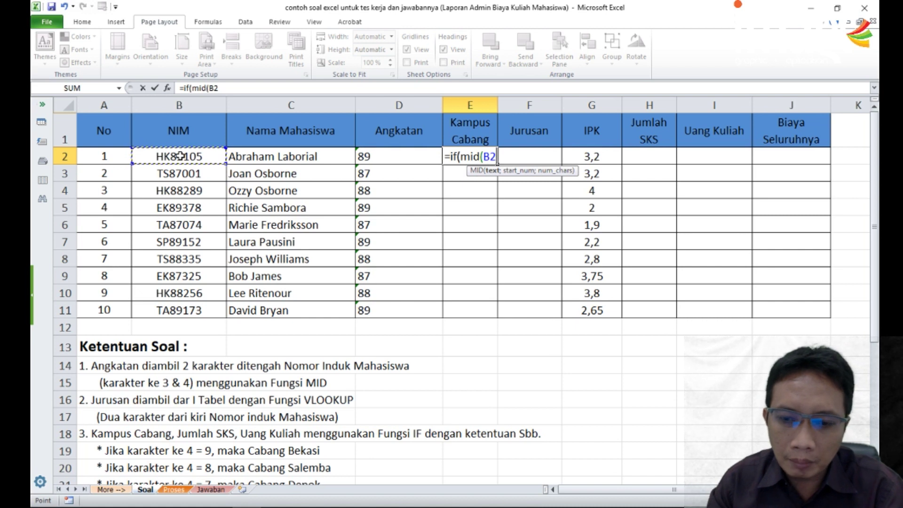
{"action": "type", "text": ";"}
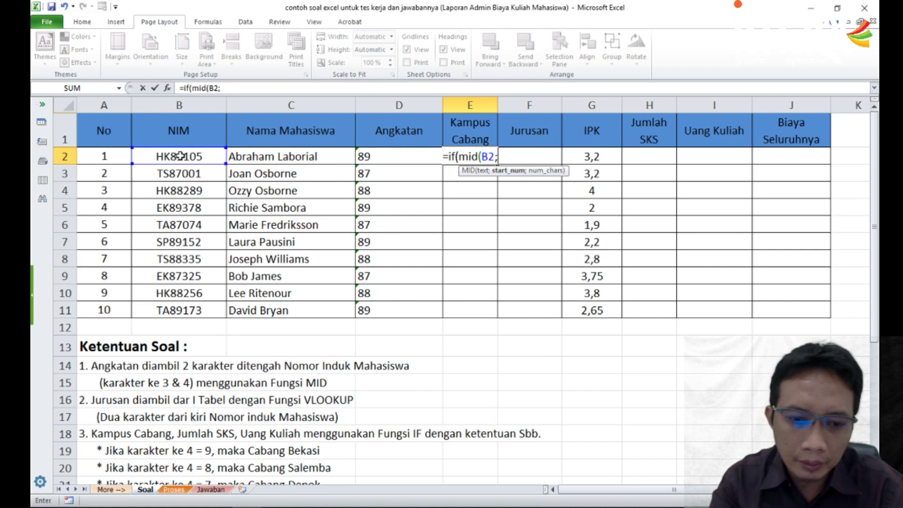
{"action": "type", "text": "4"}
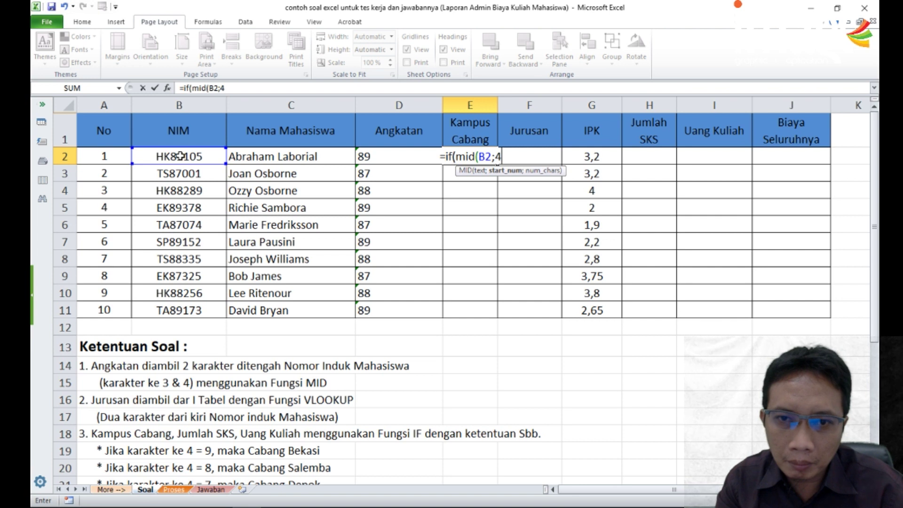
{"action": "type", "text": ";1"}
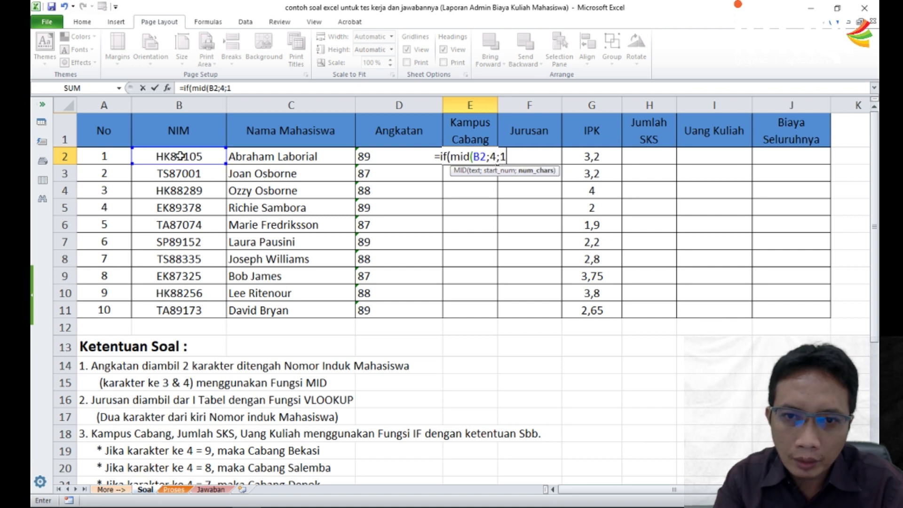
{"action": "type", "text": ")="}
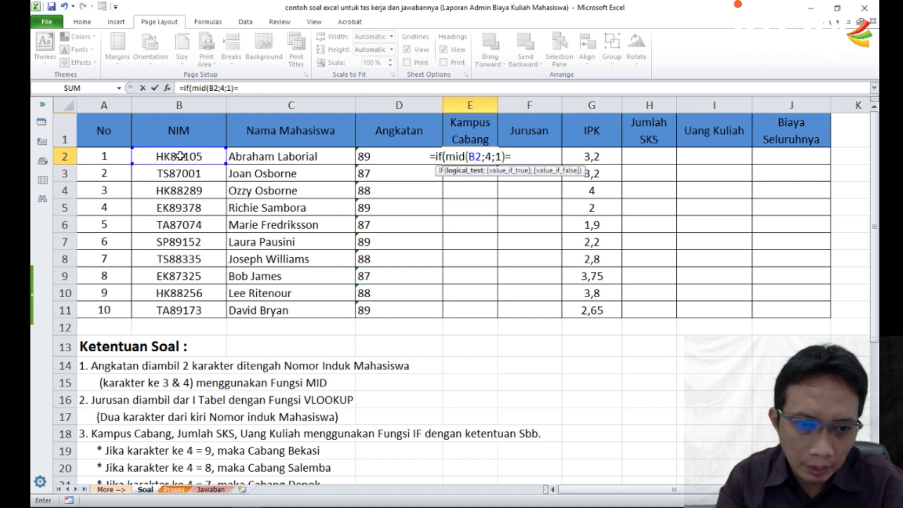
{"action": "type", "text": "9"}
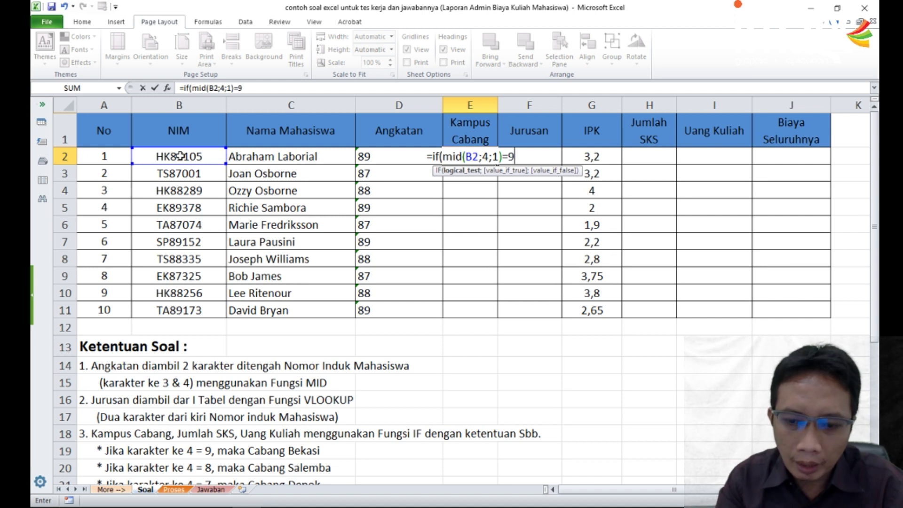
Add "Bekasi" as the value-if-true argument of the IF formula in E2
{"action": "type", "text": ";"}
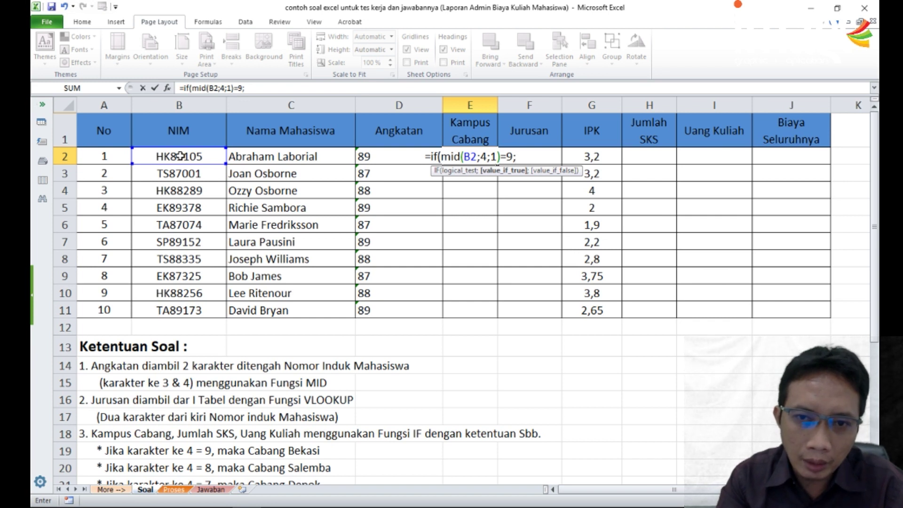
{"action": "type", "text": "\"Be"}
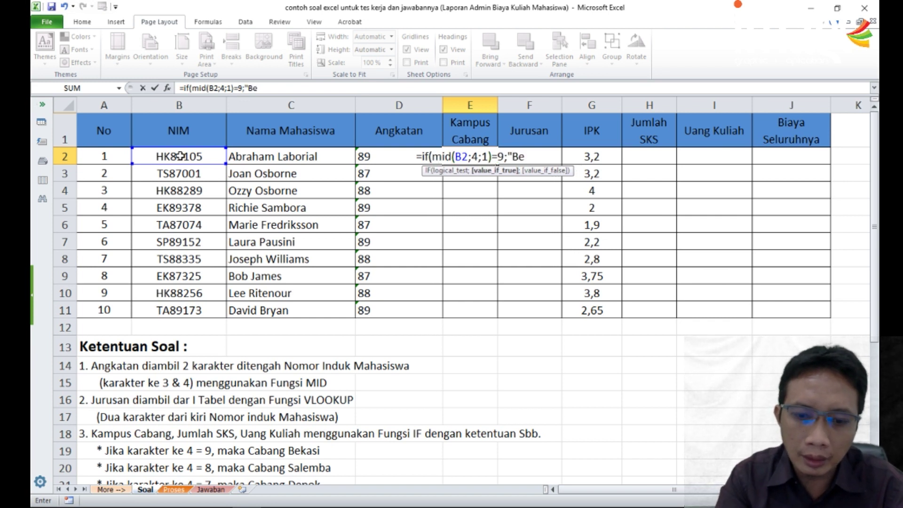
{"action": "type", "text": "kasi\""}
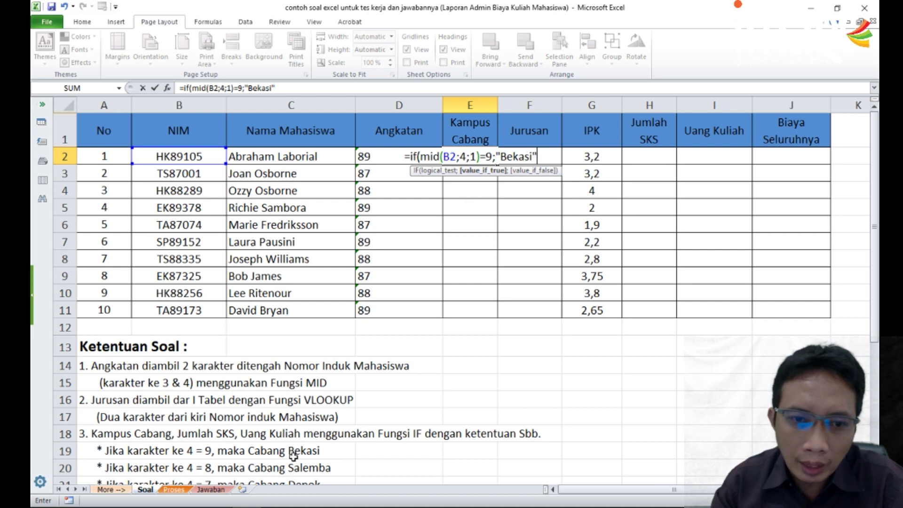
Copy the clause if(mid(B2;4;1)=9;"Bekasi" in E2 and paste it after a semicolon as the nested value-if-false argument
{"action": "scroll", "coordinate": [209, 452], "scroll_direction": "down", "scroll_amount": 1}
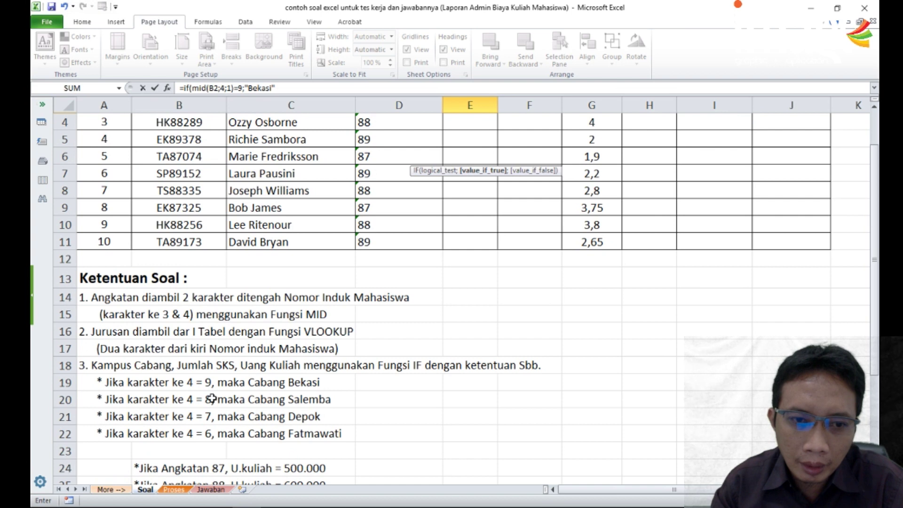
{"action": "scroll", "coordinate": [496, 255], "scroll_direction": "up", "scroll_amount": 1}
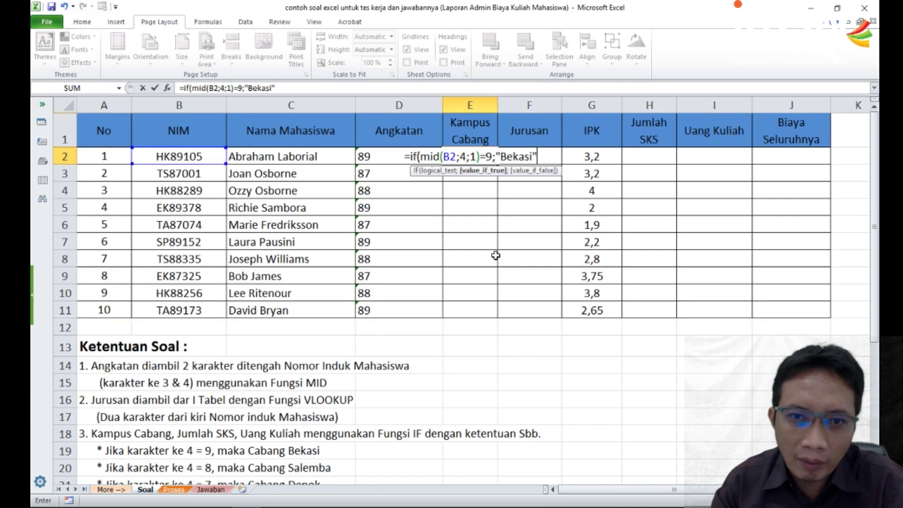
{"action": "left_click_drag", "start_coordinate": [537, 156], "coordinate": [408, 157]}
{"action": "key", "text": "ctrl+c"}
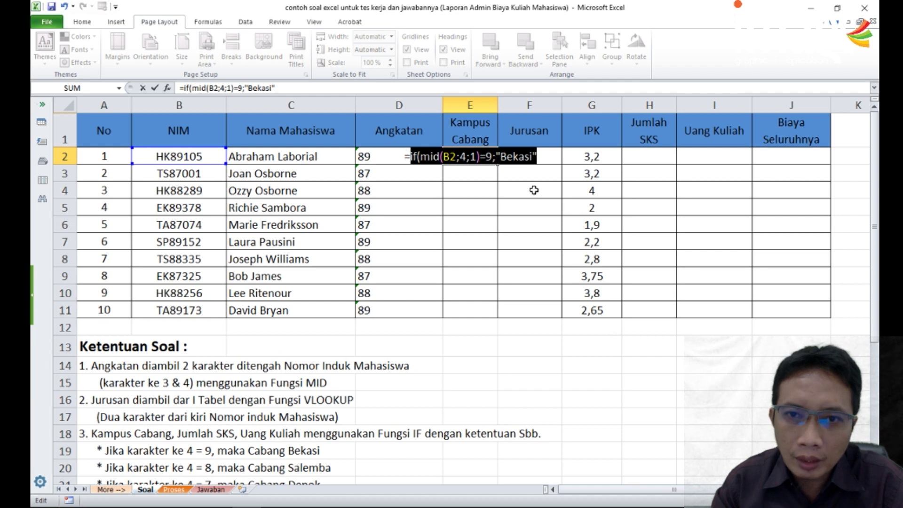
{"action": "left_click", "coordinate": [544, 157]}
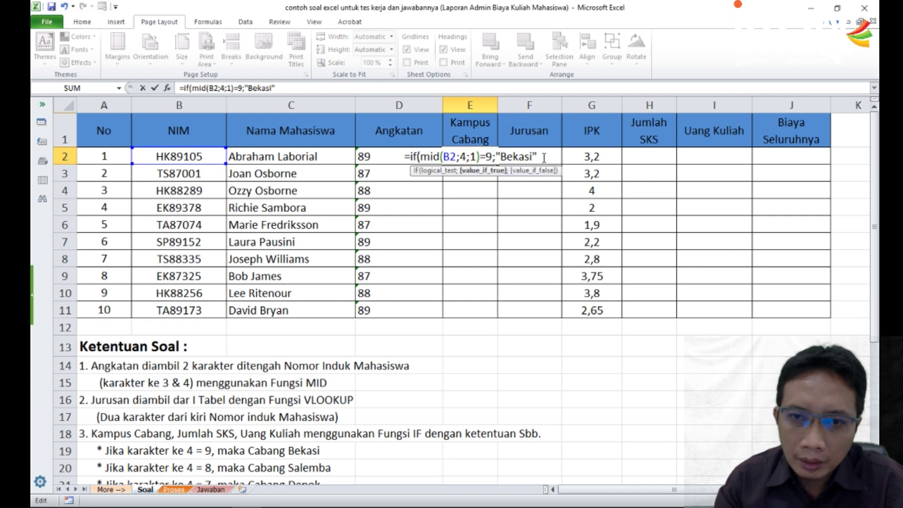
{"action": "type", "text": ";"}
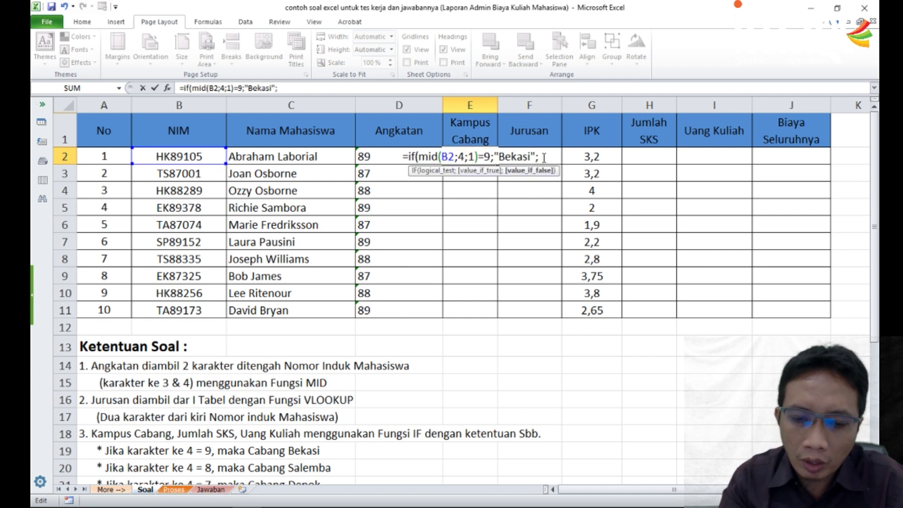
{"action": "key", "text": "ctrl+v"}
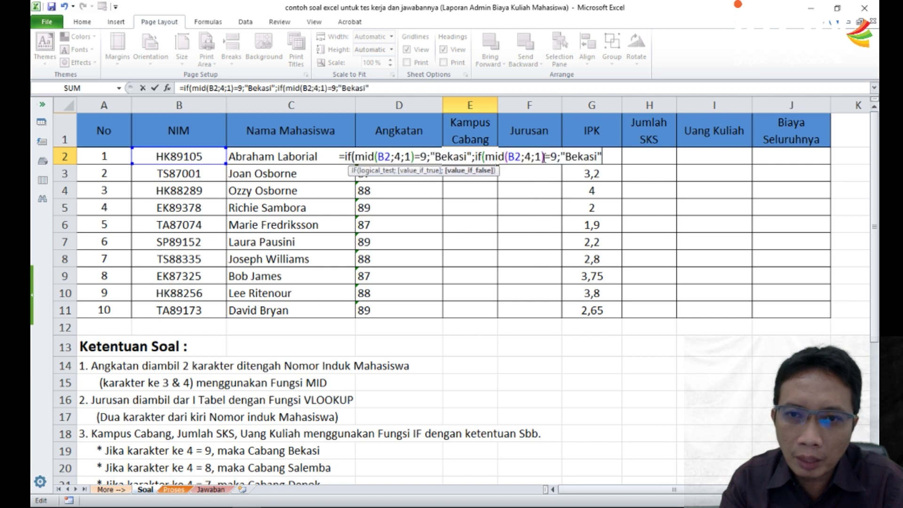
Change the comparison value in E2's nested IF clause to 8
{"action": "left_click", "coordinate": [549, 157]}
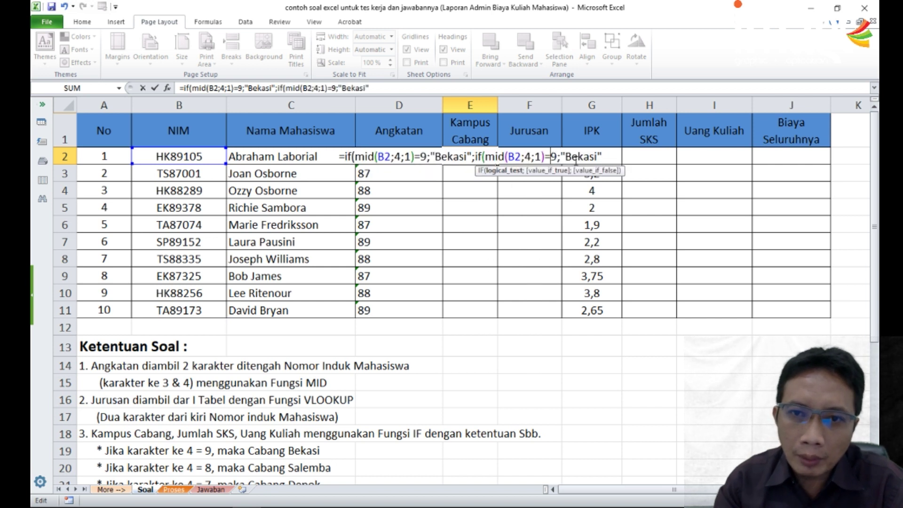
{"action": "key", "text": "shift+Right"}
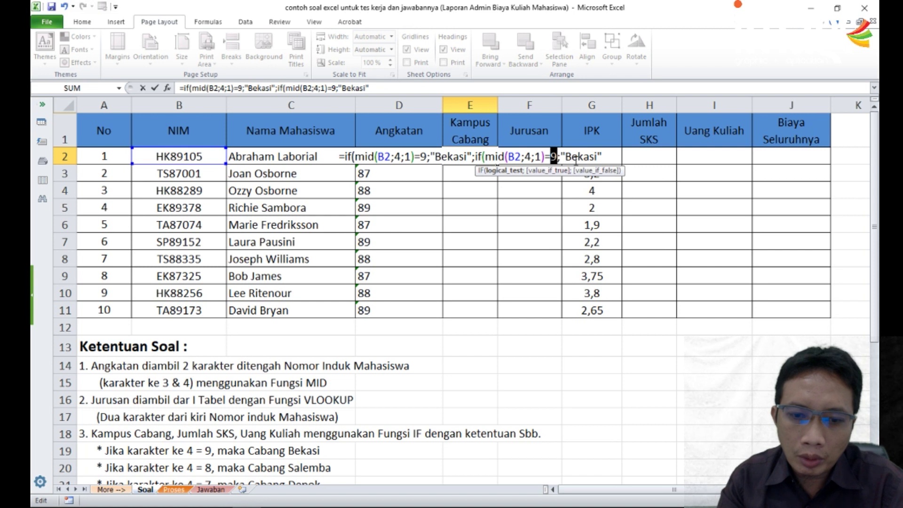
{"action": "type", "text": "8"}
{"action": "key", "text": "Right"}
{"action": "key", "text": "Right"}
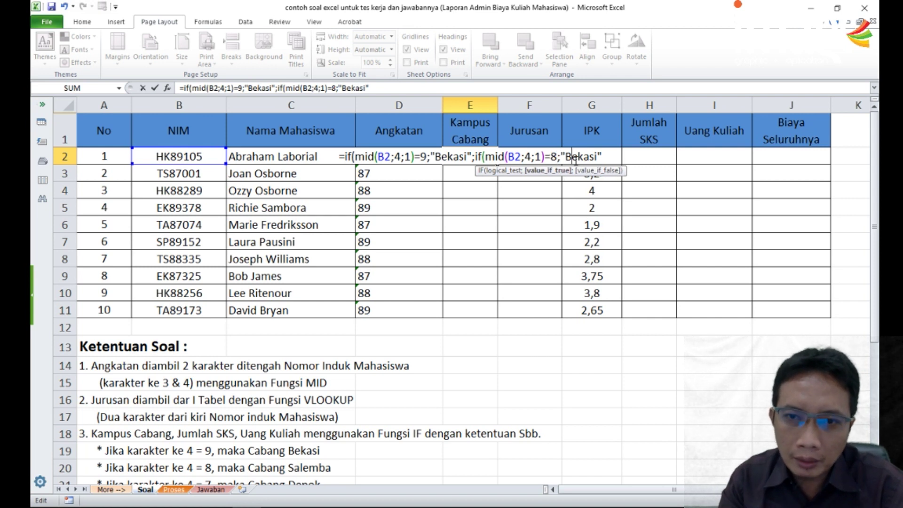
Replace "Bekasi" in E2's second IF clause with "Salemba" and add a semicolon after it
{"action": "key", "text": "shift+Right"}
{"action": "key", "text": "shift+Right"}
{"action": "key", "text": "shift+Right"}
{"action": "key", "text": "shift+Right"}
{"action": "key", "text": "shift+Right"}
{"action": "key", "text": "shift+Right"}
{"action": "key", "text": "shift+Right"}
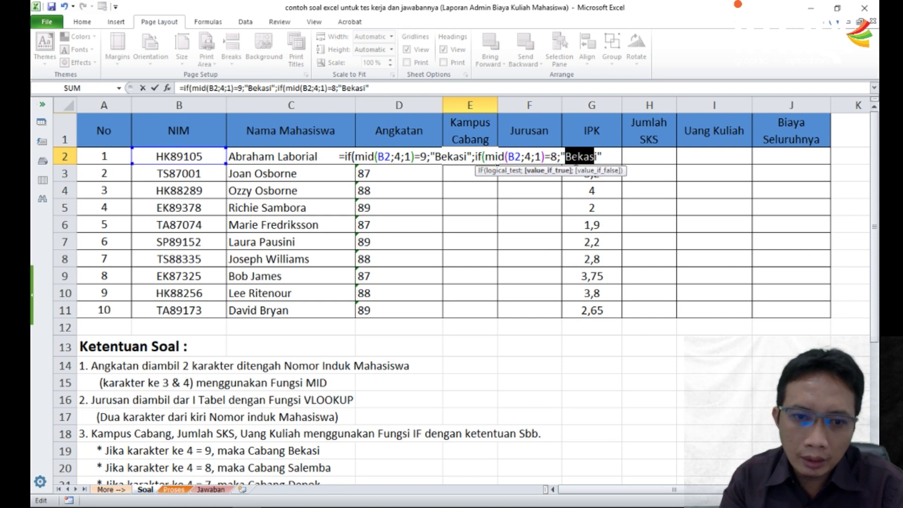
{"action": "type", "text": "Salemba"}
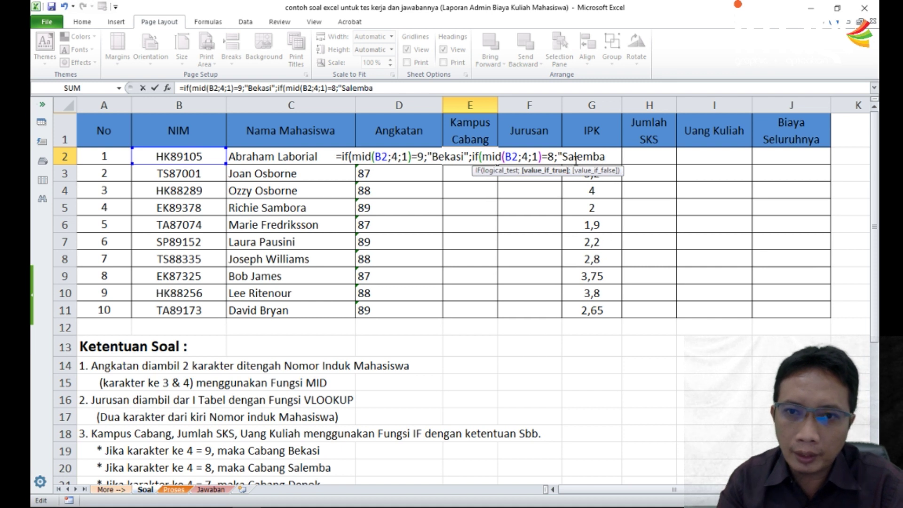
{"action": "type", "text": "\";"}
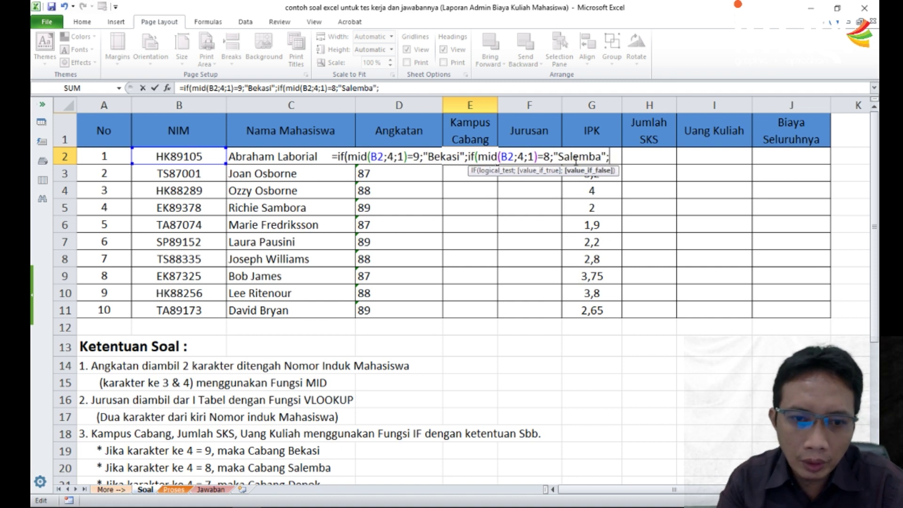
Paste the copied IF clause as the third nested condition in E2 and set its comparison value to 7
{"action": "key", "text": "ctrl+v"}
{"action": "key", "text": "Left"}
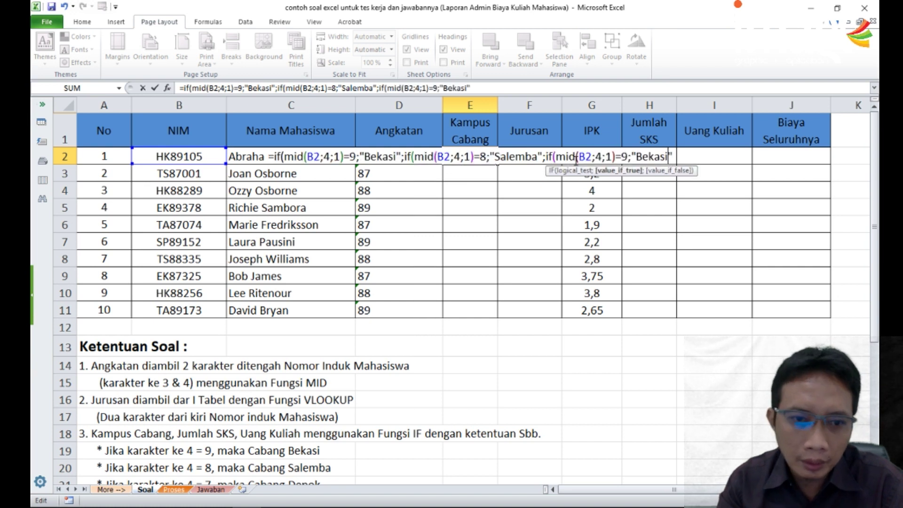
{"action": "key", "text": "Left"}
{"action": "key", "text": "Left"}
{"action": "key", "text": "BackSpace"}
{"action": "type", "text": "7"}
Replace "Bekasi" in E2's third IF clause with "Depok", followed by a semicolon
{"action": "key", "text": "Right"}
{"action": "key", "text": "Right"}
{"action": "key", "text": "Right"}
{"action": "key", "text": "Right"}
{"action": "key", "text": "shift+Right"}
{"action": "key", "text": "shift+Right"}
{"action": "key", "text": "shift+Right"}
{"action": "key", "text": "shift+Right"}
{"action": "key", "text": "shift+Right"}
{"action": "key", "text": "shift+Right"}
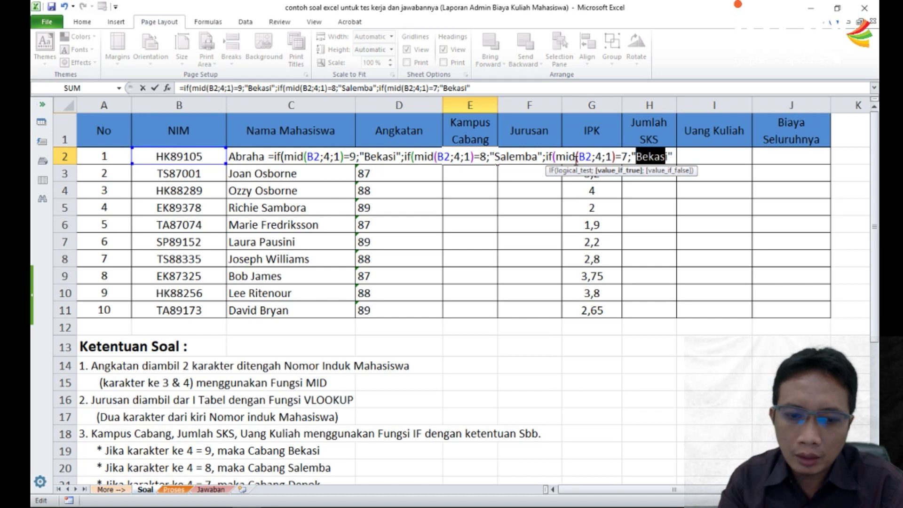
{"action": "type", "text": "Depok"}
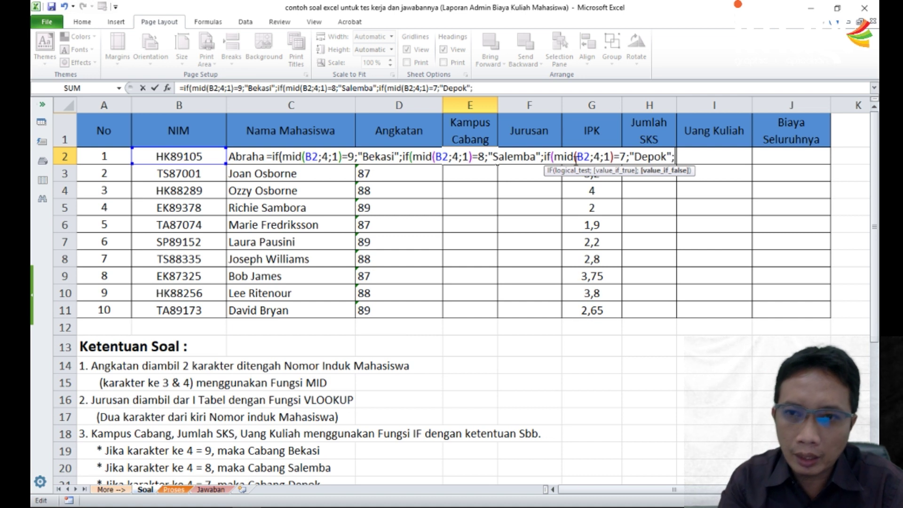
Add the clause if(mid(B2;4;1)=9;"Bekasi" as the fourth nested condition in E2 and change its comparison value to 6
{"action": "type", "text": ";if(mid(B2;4;1)=9;\"Bekasi\""}
{"action": "key", "text": "Left"}
{"action": "key", "text": "Left"}
{"action": "key", "text": "Left"}
{"action": "key", "text": "Left"}
{"action": "key", "text": "Left"}
{"action": "key", "text": "Left"}
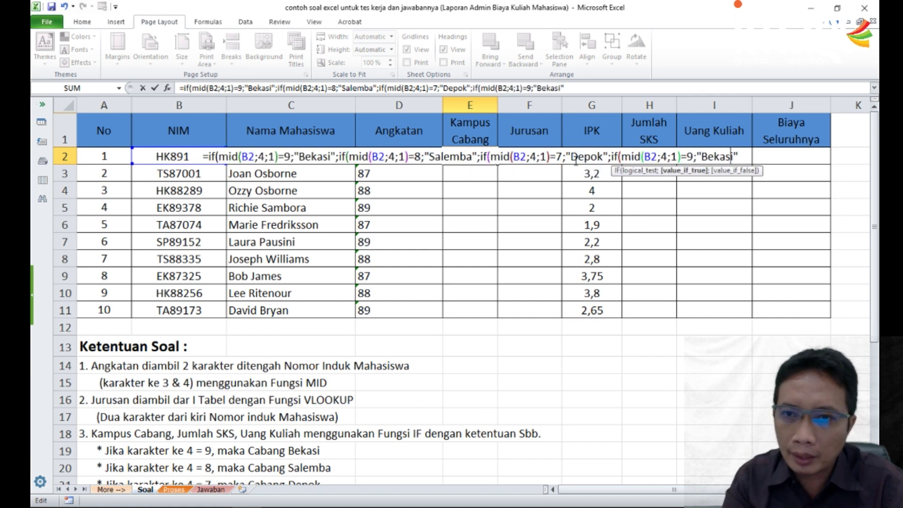
{"action": "key", "text": "Left"}
{"action": "key", "text": "Left"}
{"action": "key", "text": "Left"}
{"action": "key", "text": "shift+Left"}
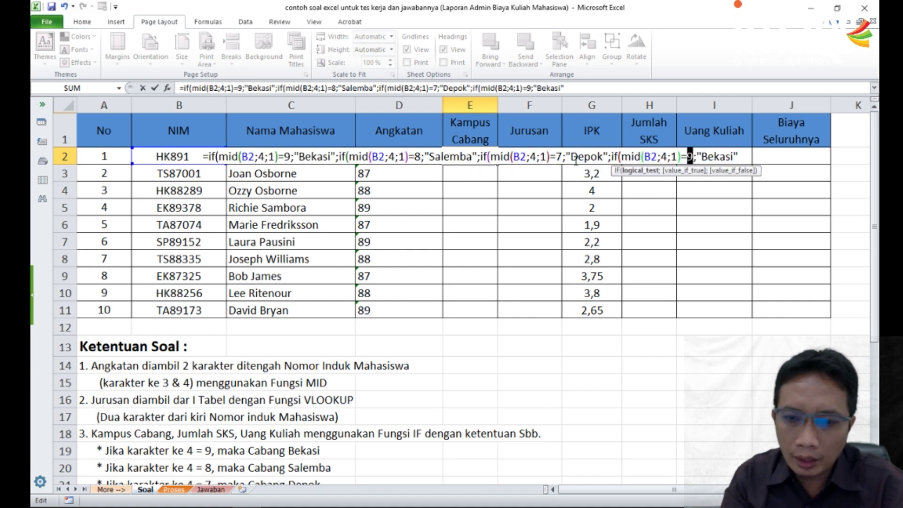
{"action": "type", "text": "6"}
Replace "Bekasi" in E2's fourth IF clause with "Fatmawati"
{"action": "key", "text": "Right"}
{"action": "key", "text": "Right"}
{"action": "key", "text": "shift+Right"}
{"action": "key", "text": "shift+Right"}
{"action": "key", "text": "shift+Right"}
{"action": "key", "text": "shift+Right"}
{"action": "key", "text": "shift+Right"}
{"action": "key", "text": "shift+Right"}
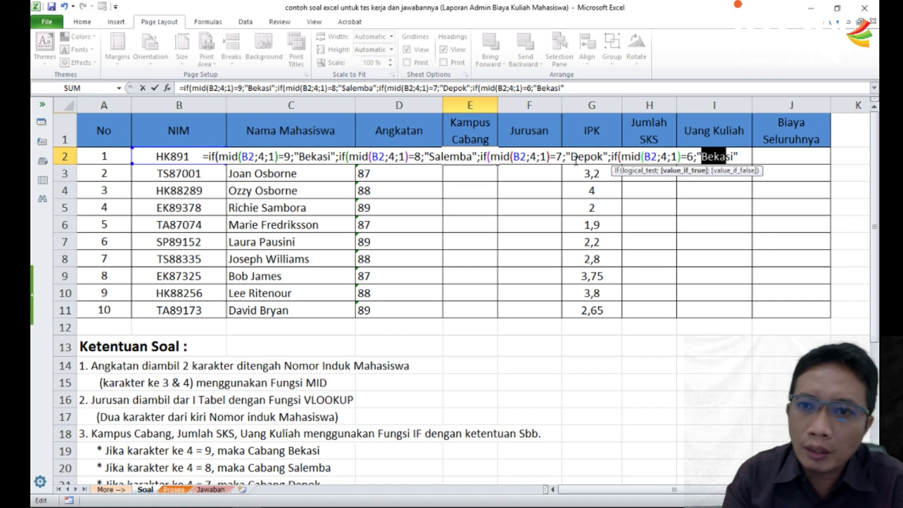
{"action": "type", "text": "Fatmawati"}
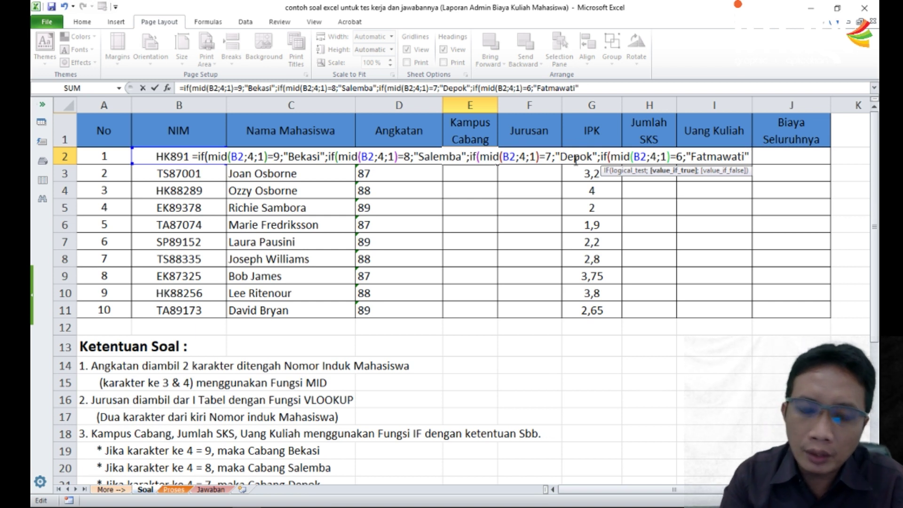
Enter the nested IF formula in E2 with the proposed correction and fill it down the Kampus Cabang column to E11
{"action": "key", "text": "Return"}
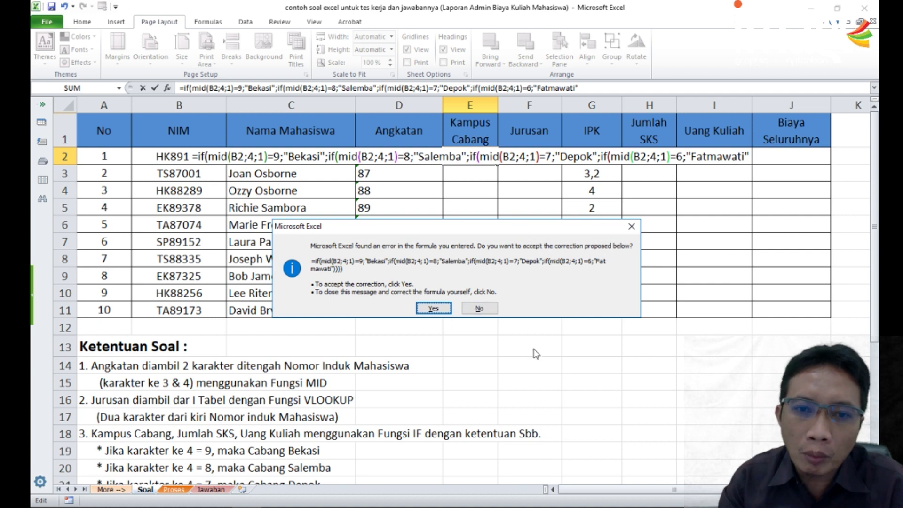
{"action": "left_click", "coordinate": [432, 308]}
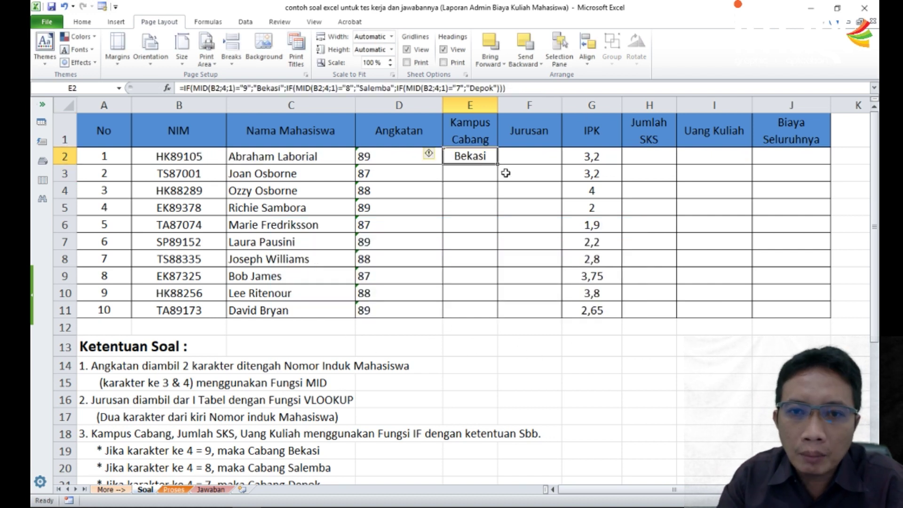
{"action": "left_click_drag", "start_coordinate": [496, 166], "coordinate": [501, 318]}
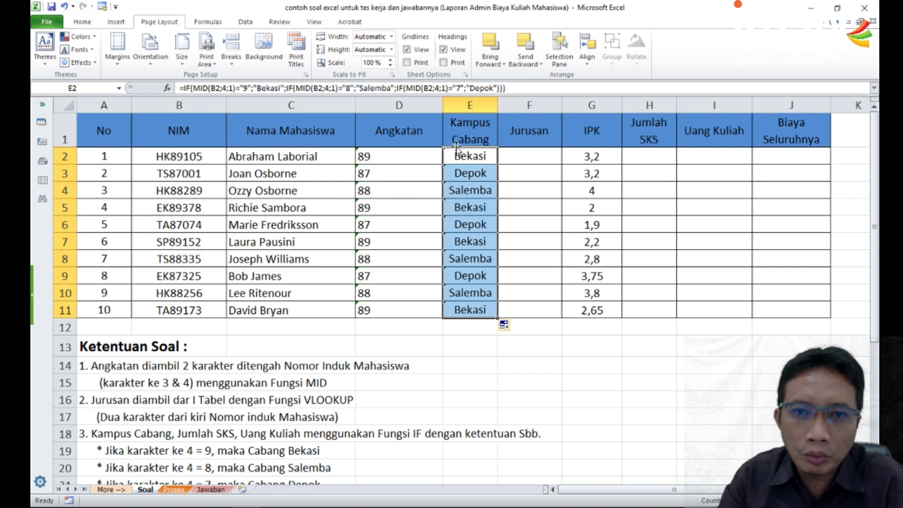
Check the Kampus Cabang formulas in E2:E5 against the students' NIM codes
{"action": "left_click", "coordinate": [475, 157]}
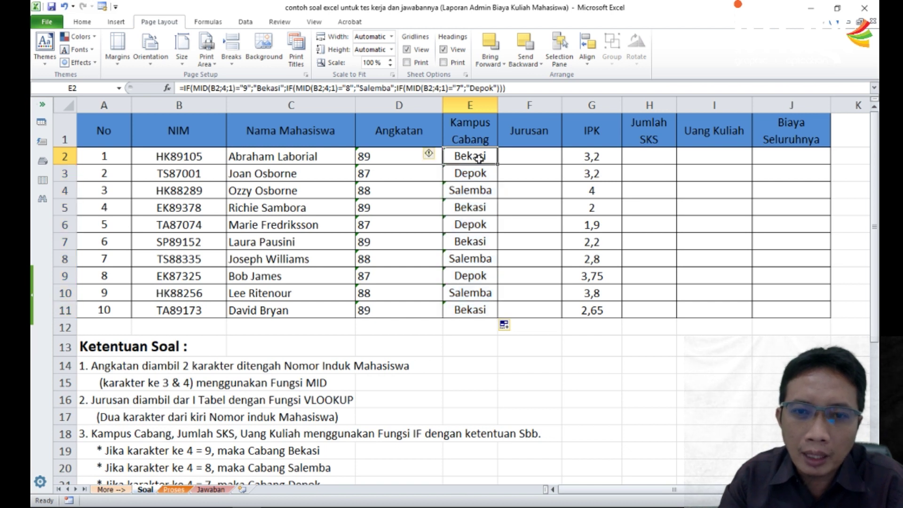
{"action": "left_click", "coordinate": [469, 173]}
{"action": "left_click", "coordinate": [482, 191]}
{"action": "left_click", "coordinate": [482, 208]}
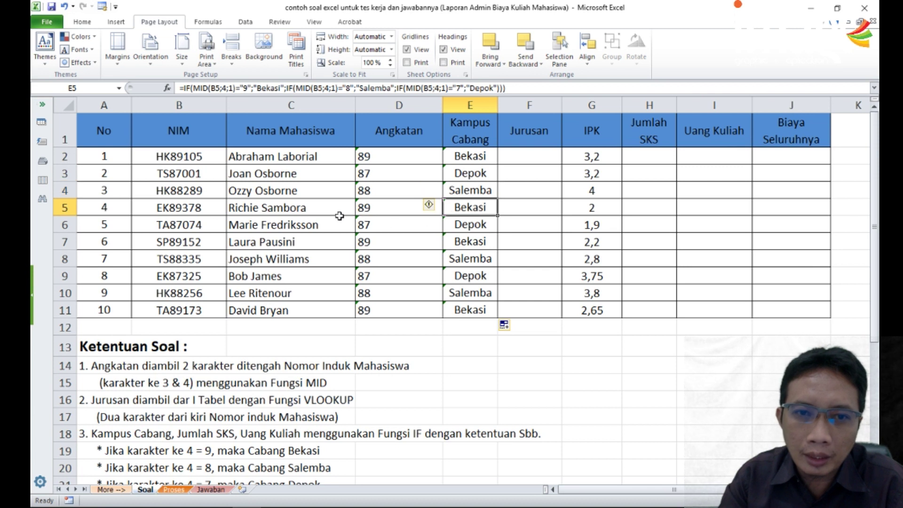
{"action": "left_click", "coordinate": [177, 158]}
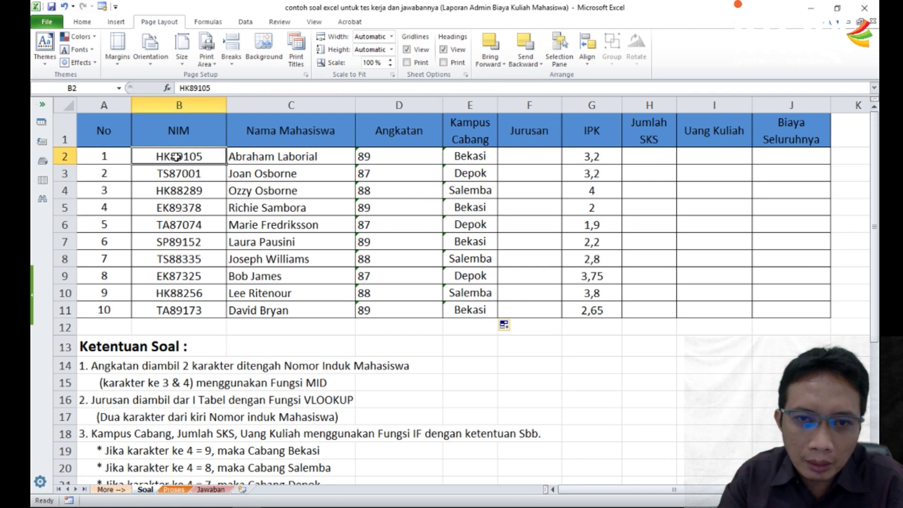
{"action": "left_click", "coordinate": [478, 157]}
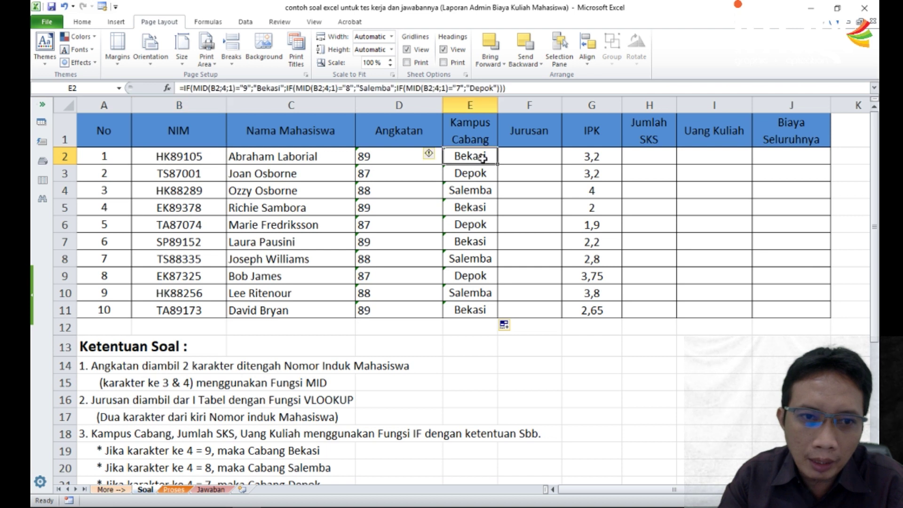
{"action": "left_click", "coordinate": [177, 192]}
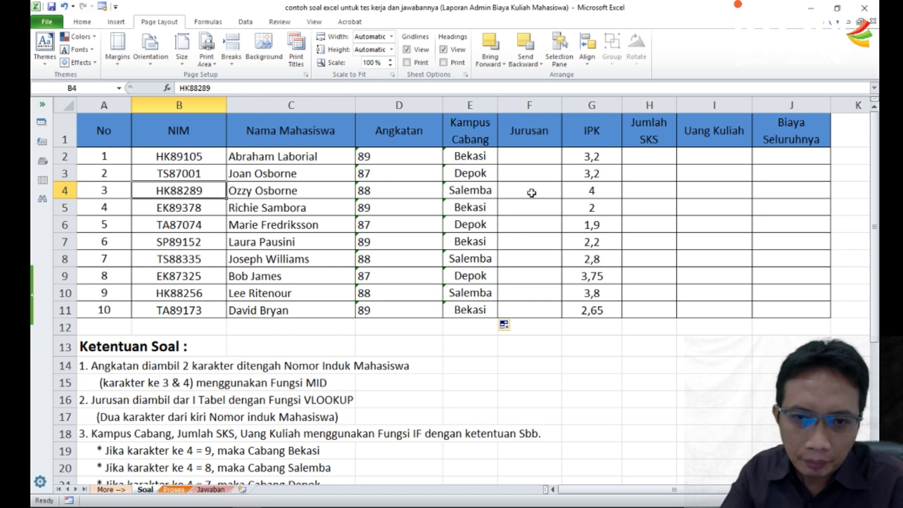
Examine the empty Jurusan column, the Kode Jurusan reference table and the NIM in B2
{"action": "left_click", "coordinate": [523, 158]}
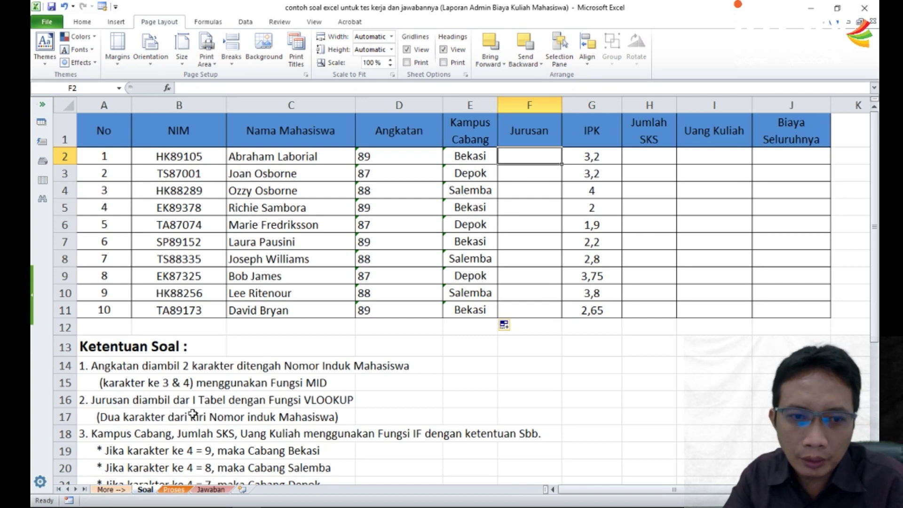
{"action": "left_click_drag", "start_coordinate": [665, 489], "coordinate": [728, 489]}
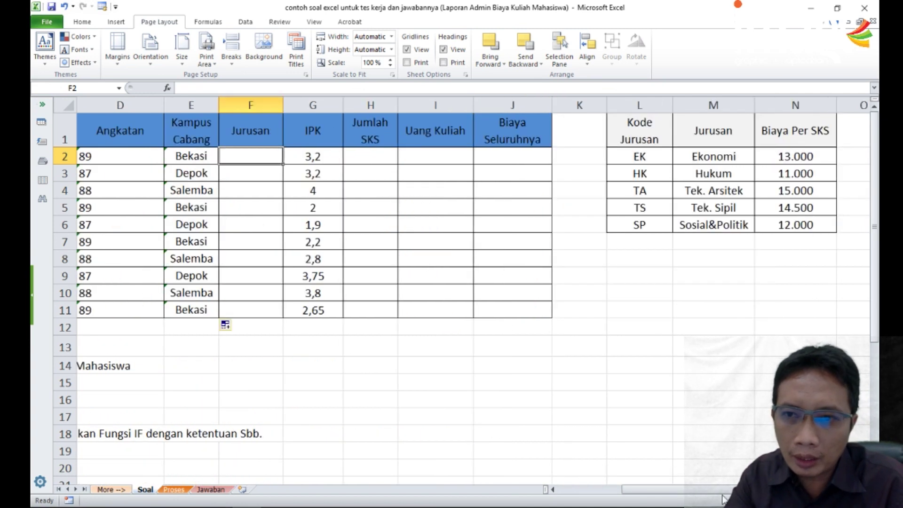
{"action": "left_click", "coordinate": [654, 169]}
{"action": "left_click", "coordinate": [652, 156]}
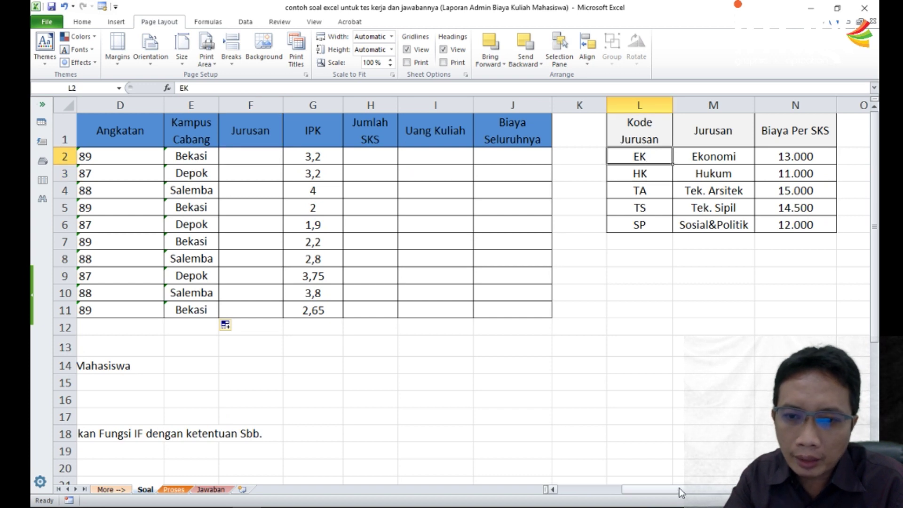
{"action": "left_click_drag", "start_coordinate": [683, 489], "coordinate": [620, 489]}
{"action": "left_click", "coordinate": [167, 156]}
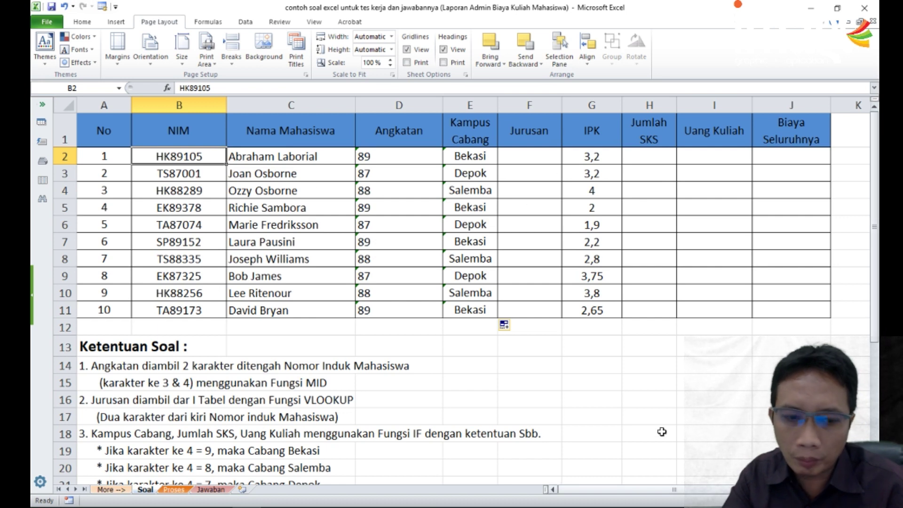
{"action": "scroll", "coordinate": [645, 313], "scroll_direction": "down", "scroll_amount": 1}
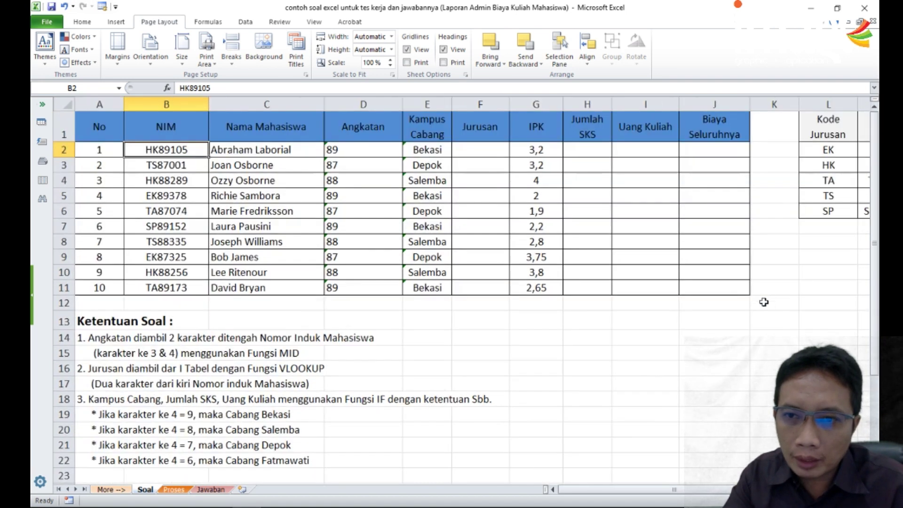
Start a VLOOKUP formula in F2 of the Jurusan column with =VLOOKUP(
{"action": "left_click", "coordinate": [484, 148]}
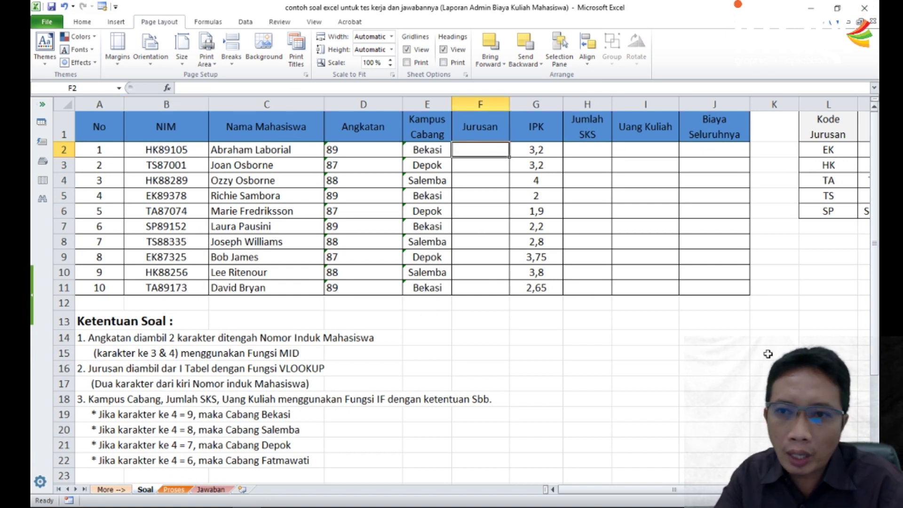
{"action": "left_click", "coordinate": [866, 489]}
{"action": "left_click", "coordinate": [866, 489]}
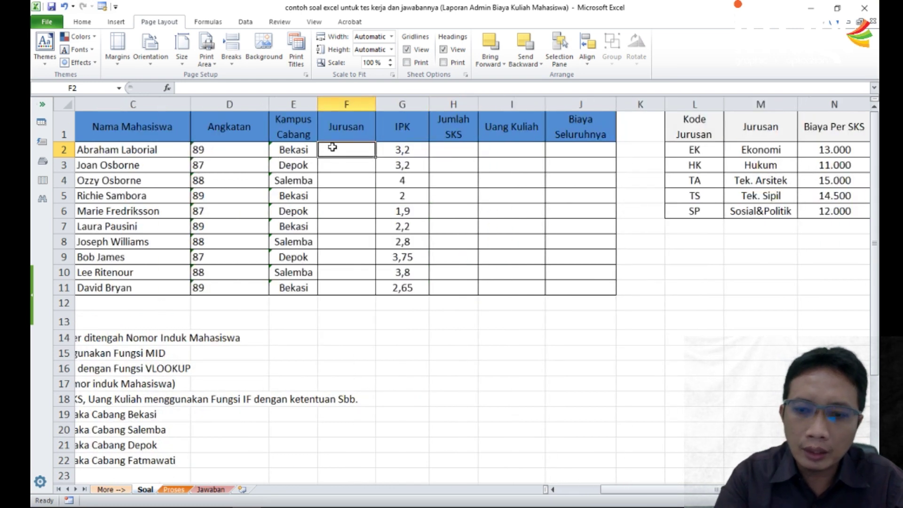
{"action": "type", "text": "=VL"}
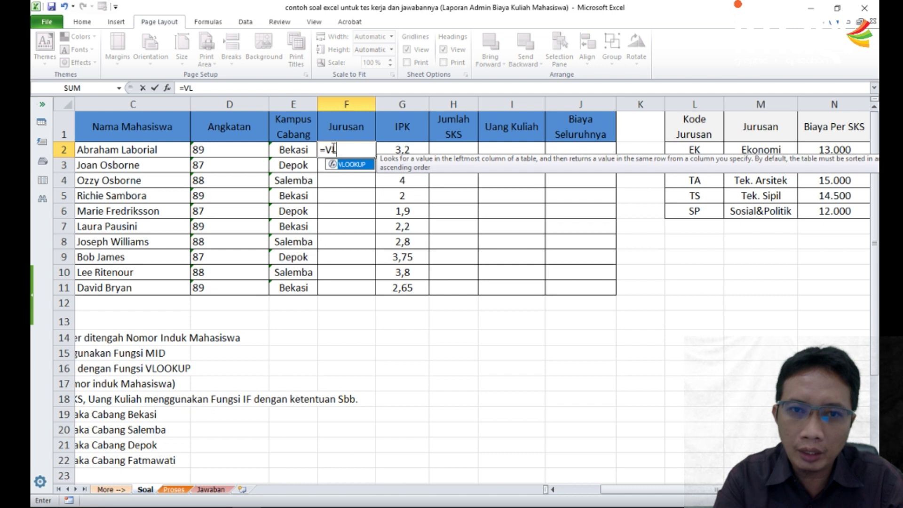
{"action": "type", "text": "OK"}
{"action": "key", "text": "BackSpace"}
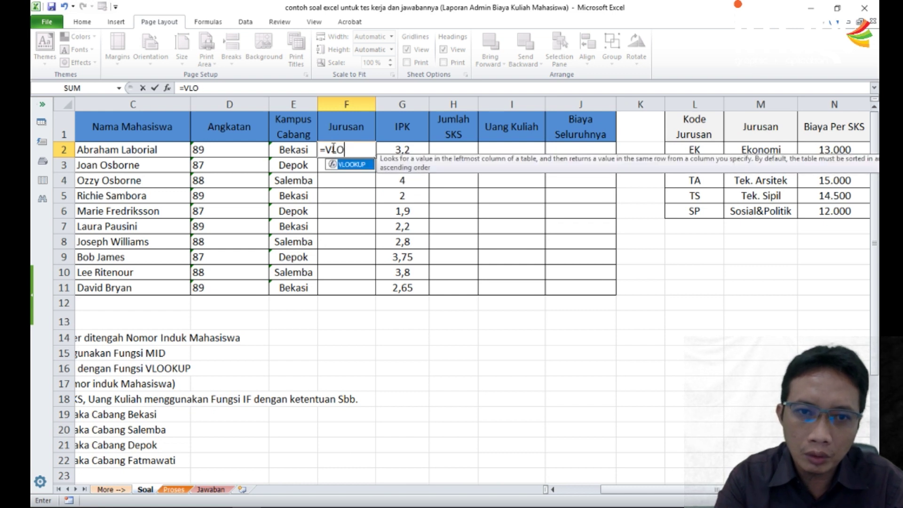
{"action": "type", "text": "OKUP("}
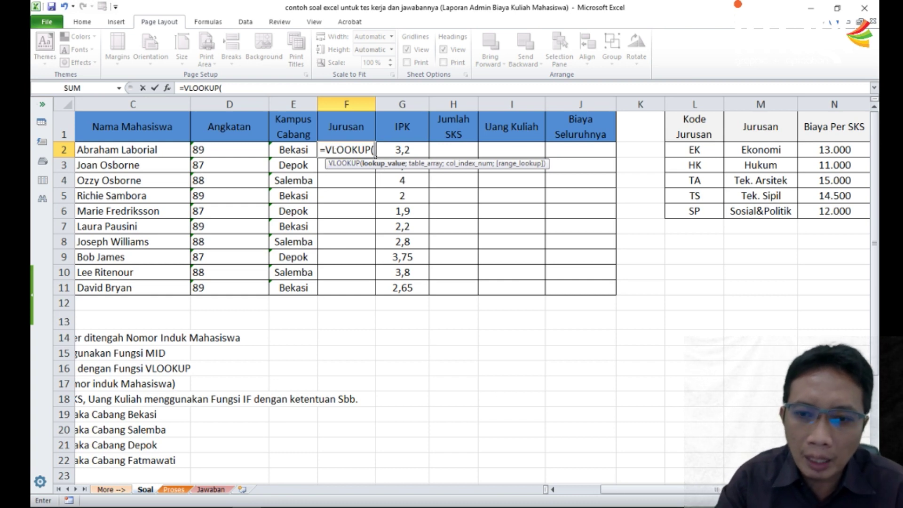
{"action": "left_click_drag", "start_coordinate": [616, 498], "coordinate": [574, 494]}
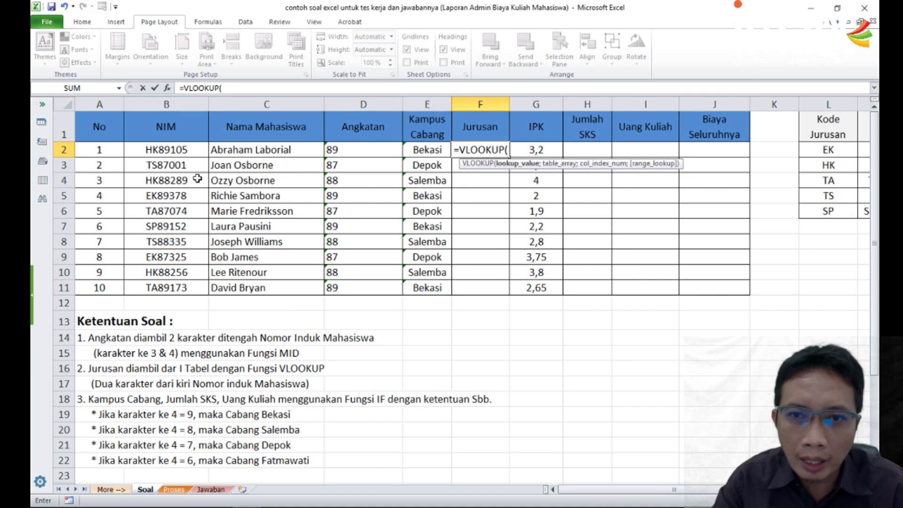
{"action": "left_click", "coordinate": [177, 150]}
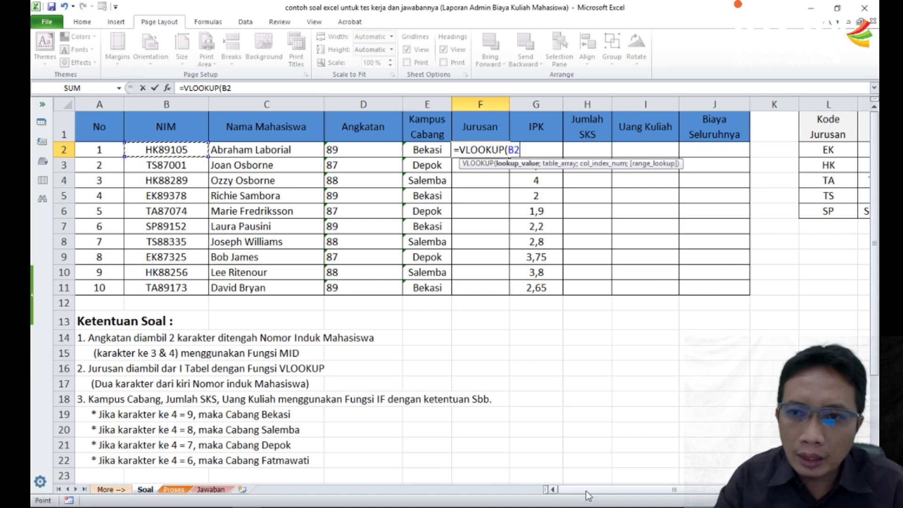
{"action": "left_click_drag", "start_coordinate": [583, 496], "coordinate": [602, 496]}
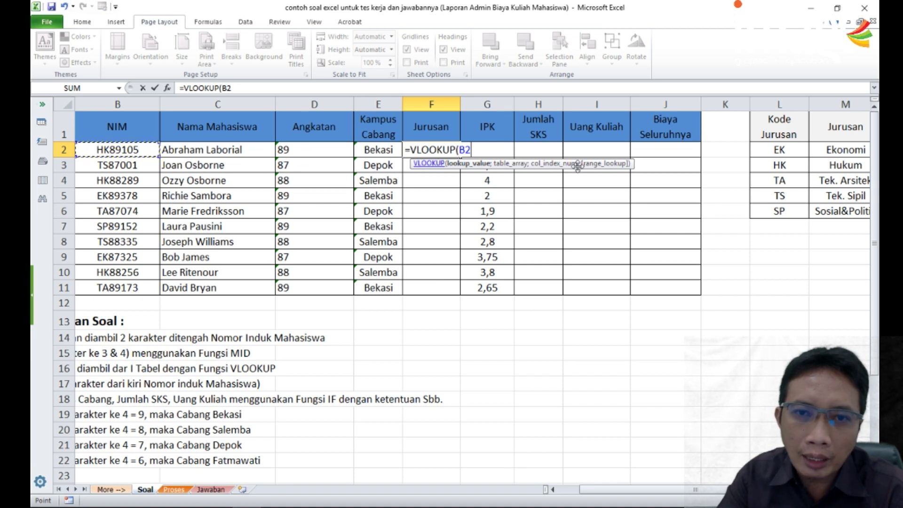
{"action": "key", "text": "BackSpace"}
{"action": "key", "text": "BackSpace"}
{"action": "key", "text": "BackSpace"}
{"action": "type", "text": "("}
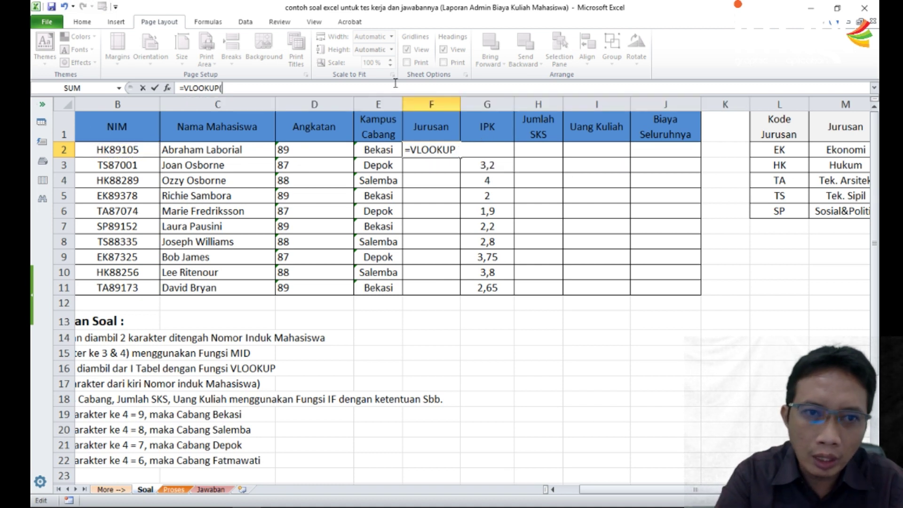
Use LEFT(B2;2) as the lookup value of the VLOOKUP formula in F2
{"action": "type", "text": "LEFT"}
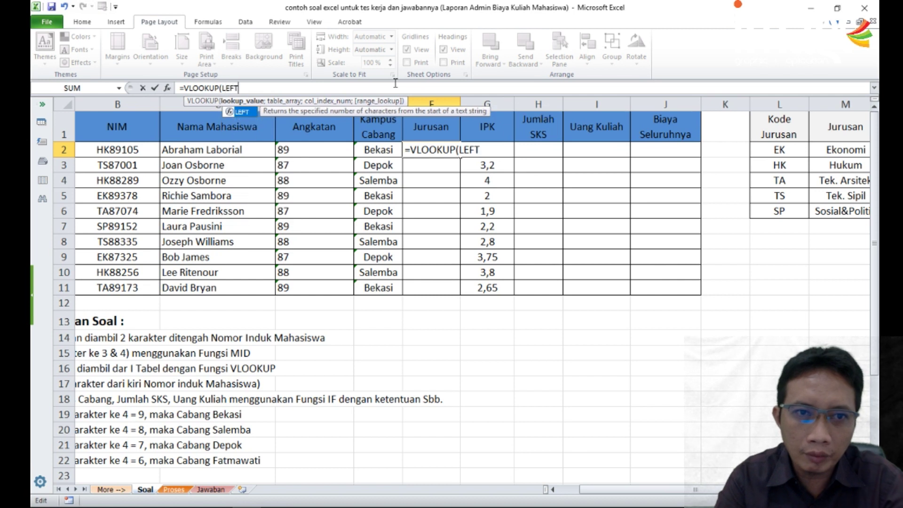
{"action": "type", "text": "("}
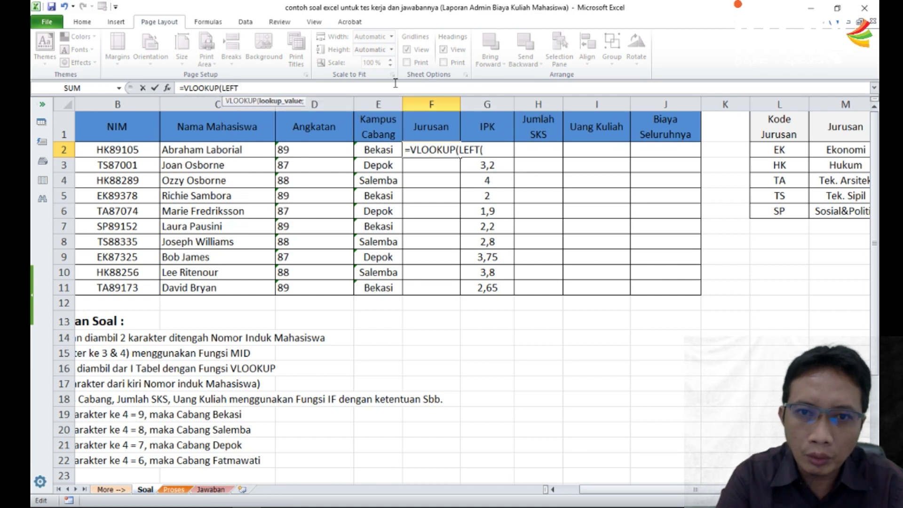
{"action": "left_click", "coordinate": [108, 151]}
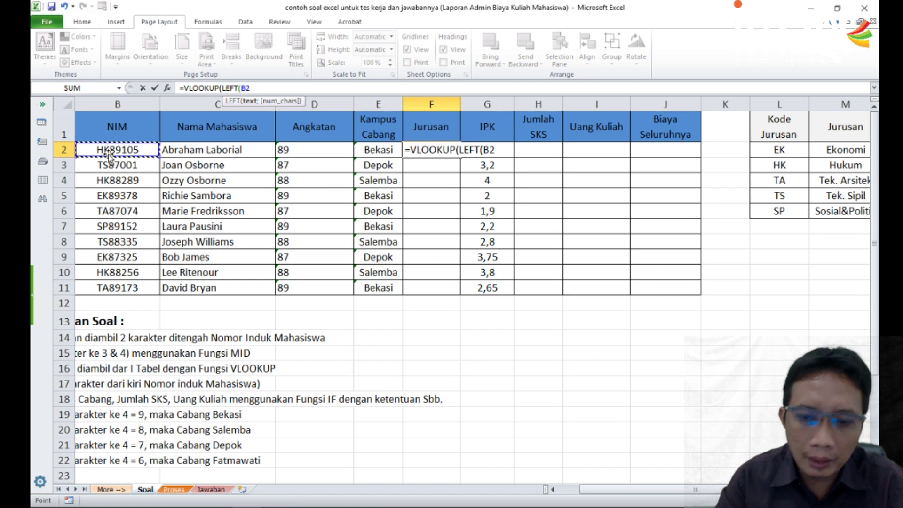
{"action": "type", "text": ";2"}
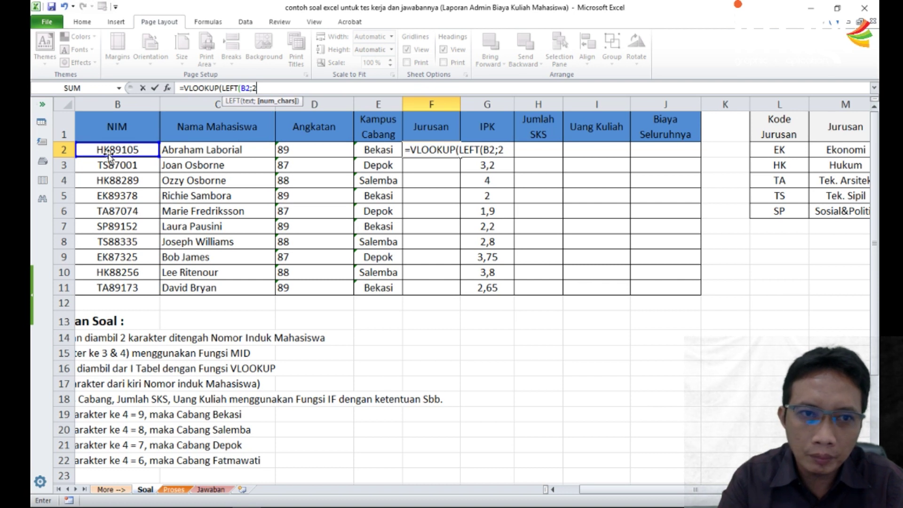
{"action": "type", "text": ")"}
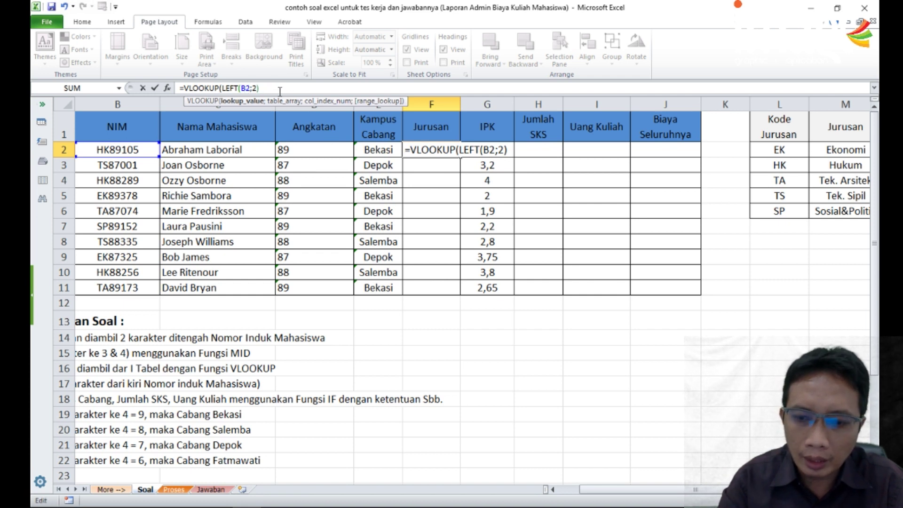
{"action": "type", "text": ";"}
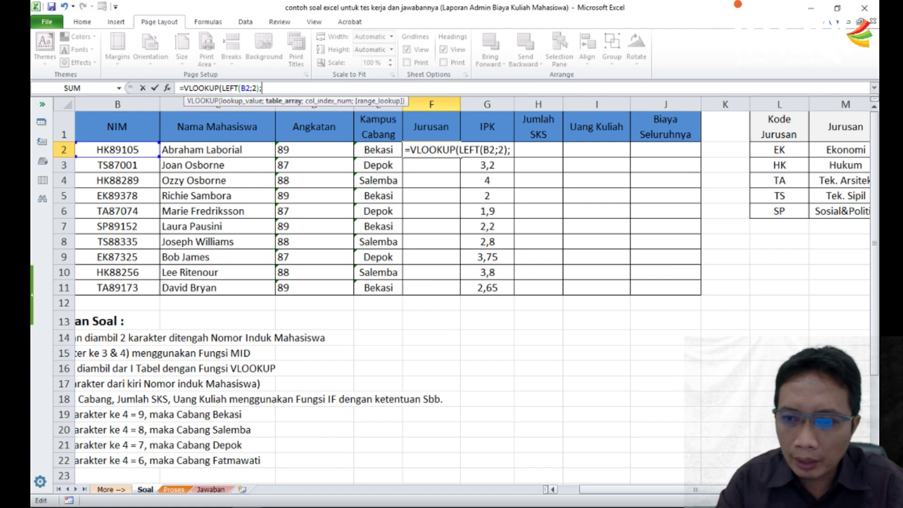
Complete the F2 formula with table range L2:M6, column index 2 and exact match 0, and enter it
{"action": "scroll", "coordinate": [709, 260], "scroll_direction": "right", "scroll_amount": 3}
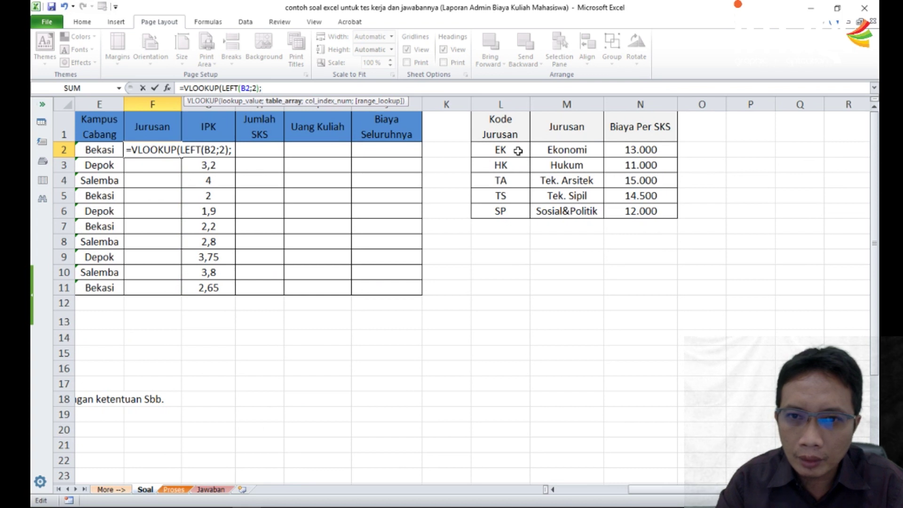
{"action": "left_click_drag", "start_coordinate": [498, 147], "coordinate": [570, 214]}
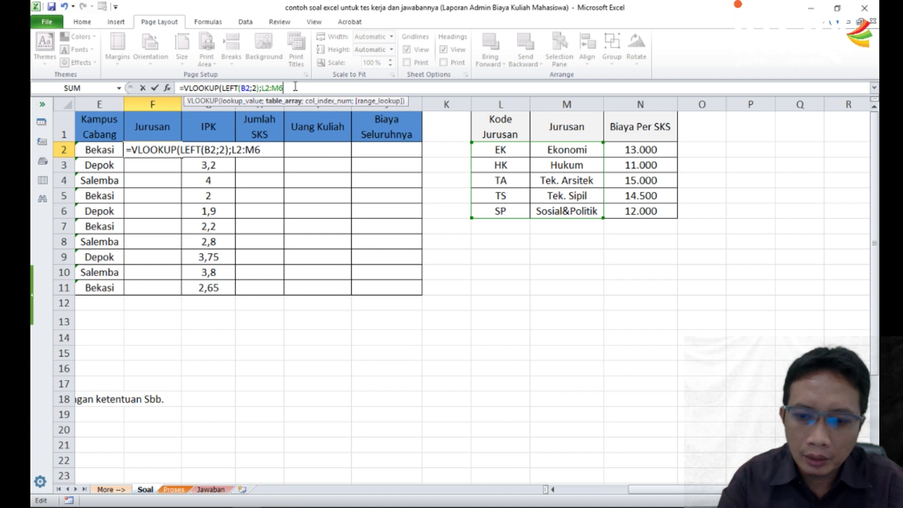
{"action": "type", "text": ";"}
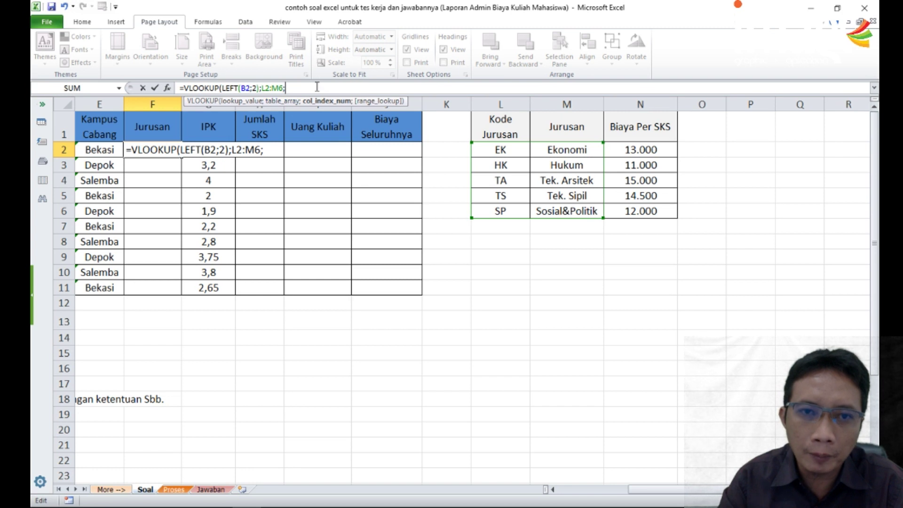
{"action": "type", "text": ";"}
{"action": "type", "text": "0)"}
{"action": "left_click", "coordinate": [152, 148]}
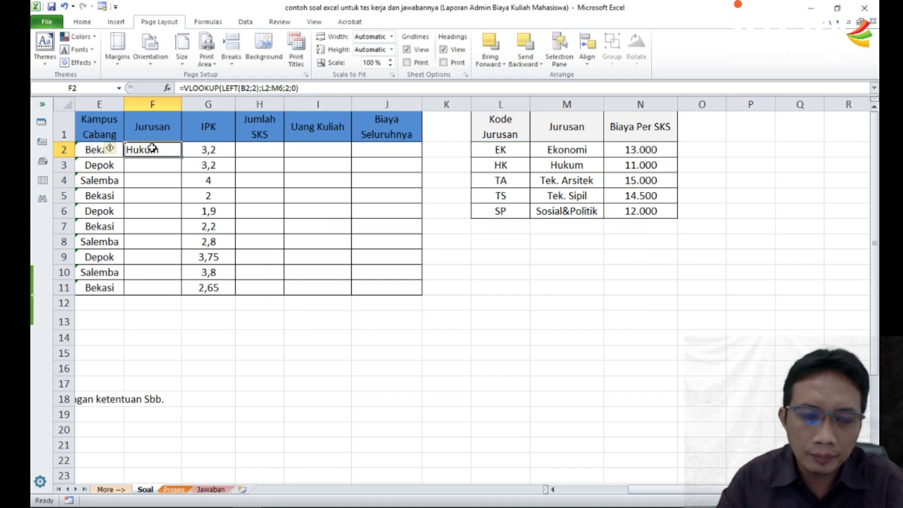
Lock the rows of the lookup range in F2's formula as L$2:M$6
{"action": "left_click_drag", "start_coordinate": [182, 160], "coordinate": [181, 160]}
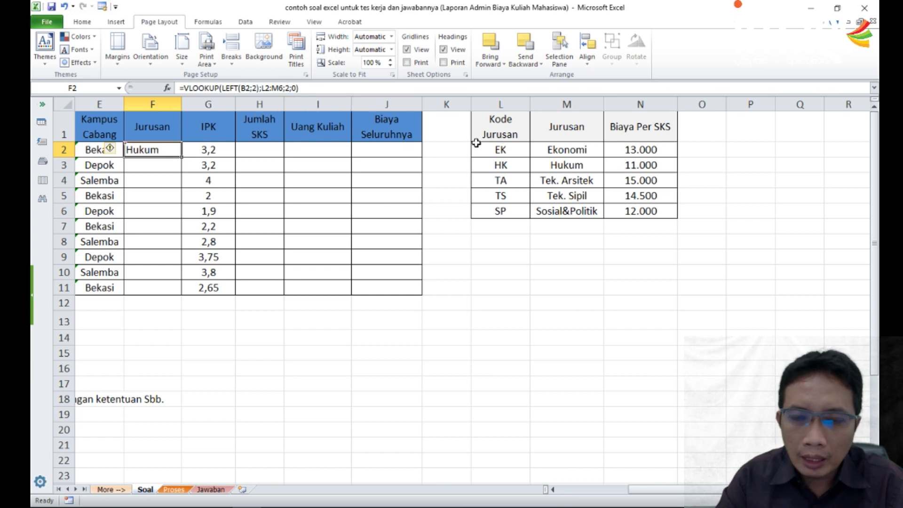
{"action": "left_click_drag", "start_coordinate": [494, 149], "coordinate": [572, 215]}
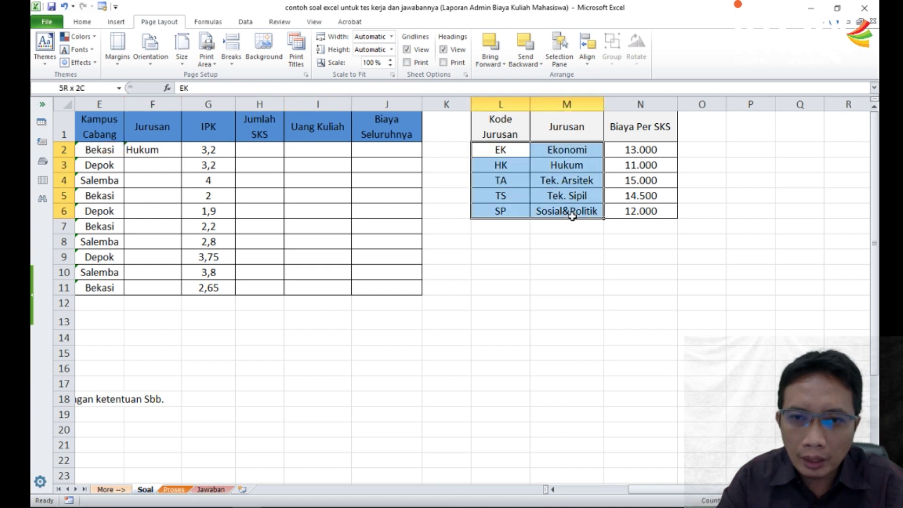
{"action": "left_click", "coordinate": [168, 153]}
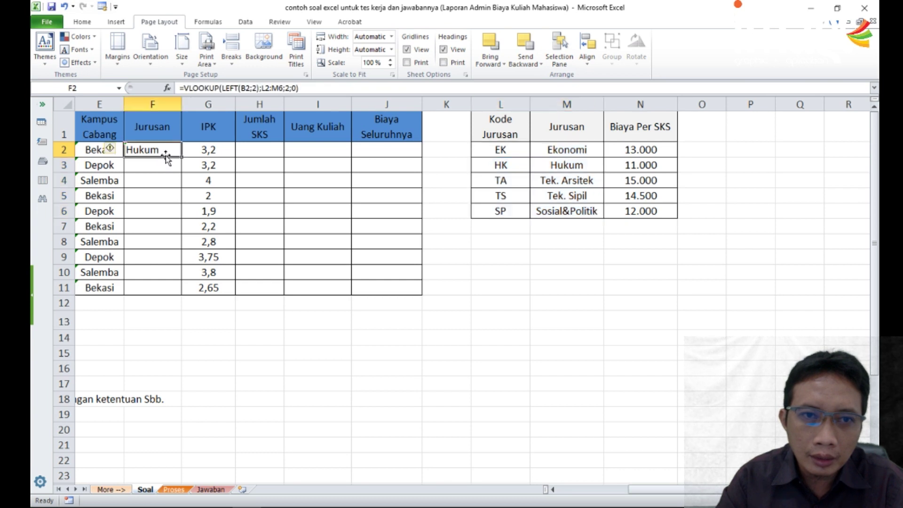
{"action": "left_click", "coordinate": [266, 88]}
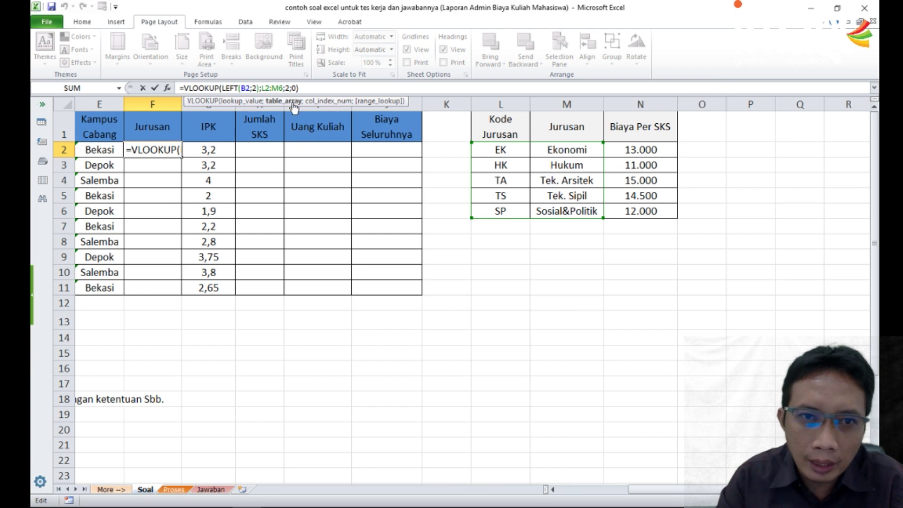
{"action": "left_click", "coordinate": [266, 89]}
{"action": "type", "text": "$"}
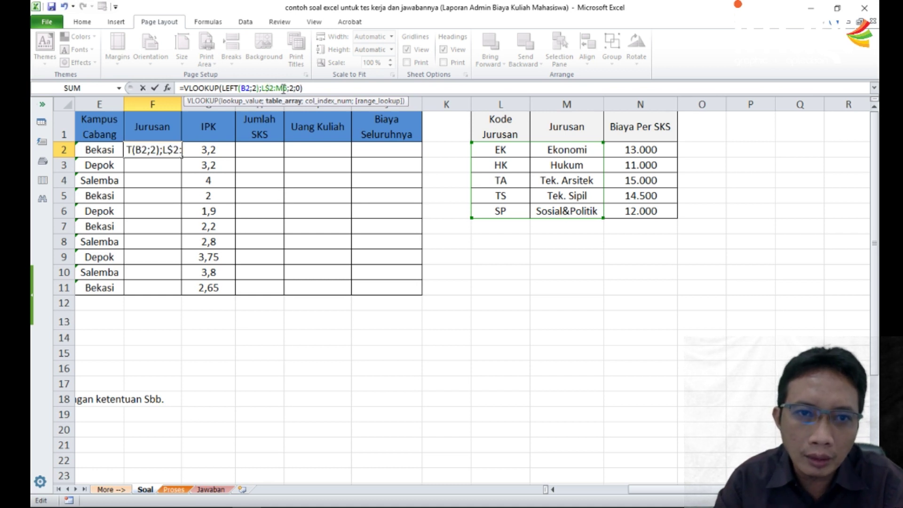
{"action": "type", "text": "$"}
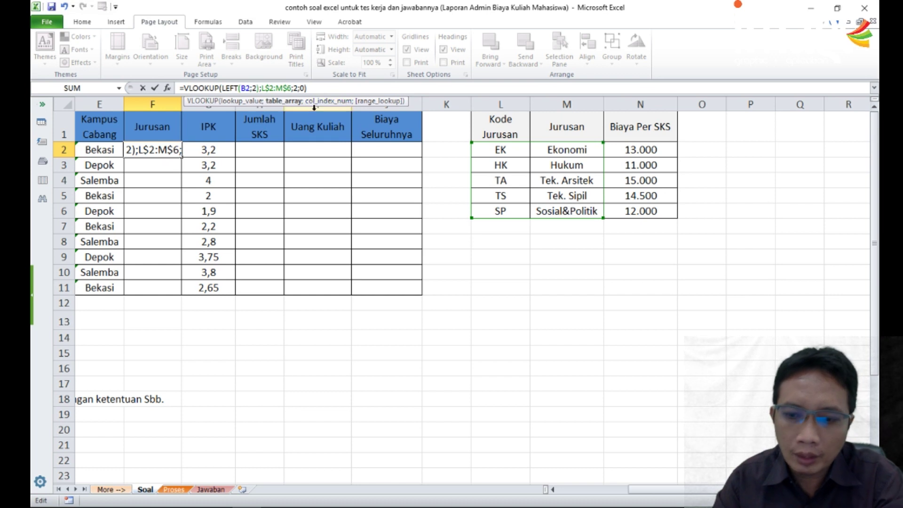
{"action": "key", "text": "Return"}
{"action": "left_click", "coordinate": [171, 149]}
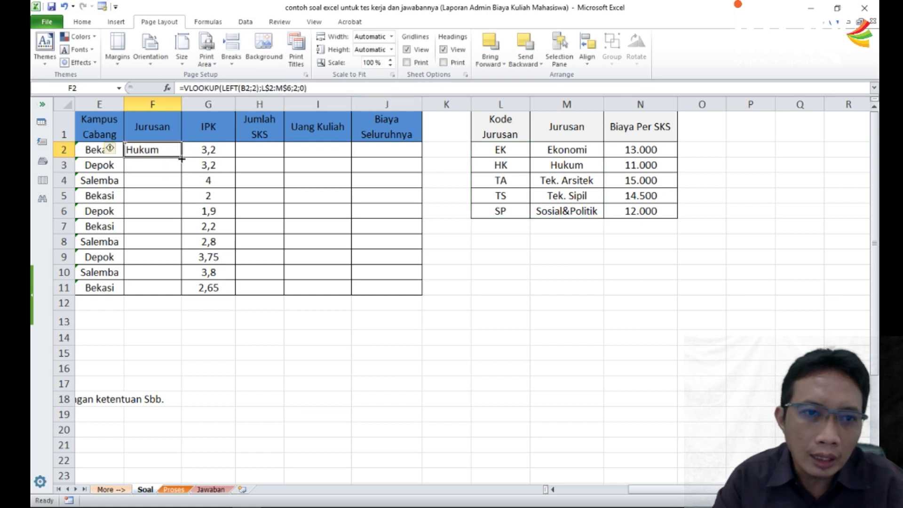
Fill the Jurusan formula from F2 down to F11 and check the copied formula in F11
{"action": "left_click_drag", "start_coordinate": [181, 157], "coordinate": [186, 295]}
{"action": "left_click", "coordinate": [155, 289]}
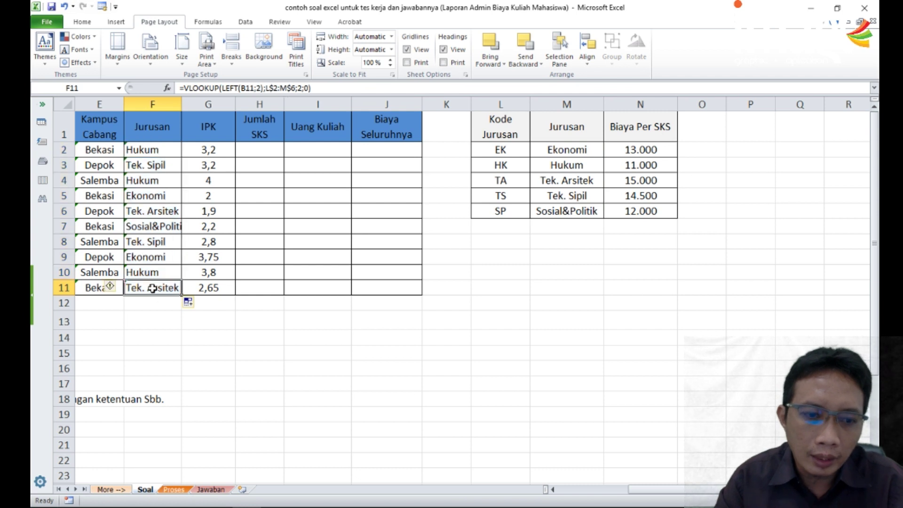
{"action": "double_click", "coordinate": [148, 285]}
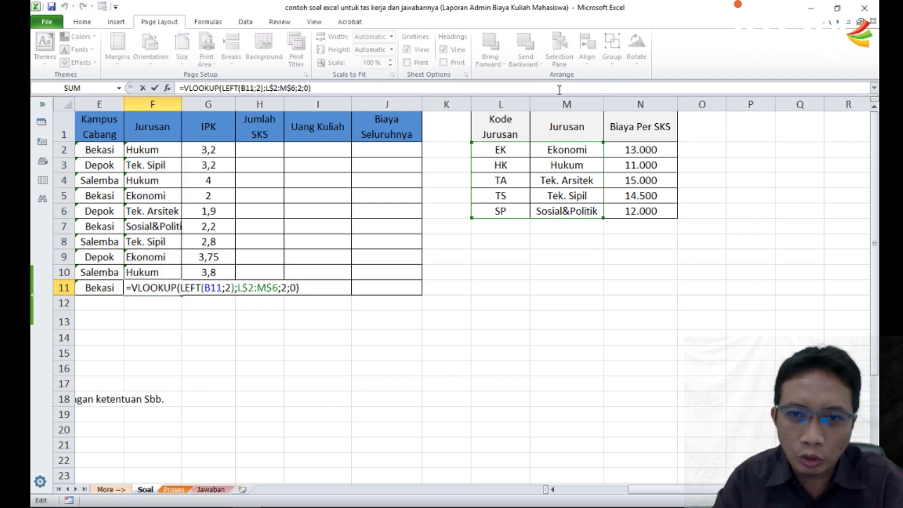
{"action": "key", "text": "Return"}
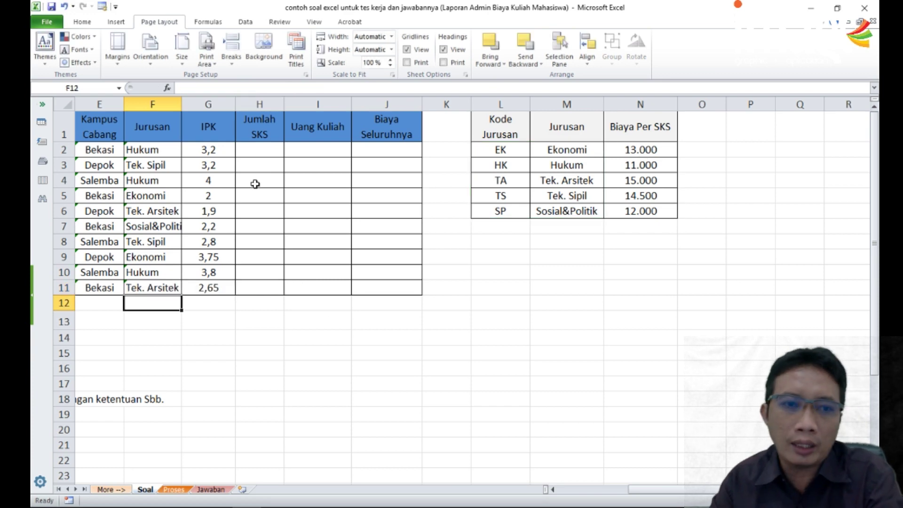
Narrow the Angkatan column slightly and widen the Kampus Cabang and Jurusan columns so the longest department name fits
{"action": "left_click", "coordinate": [248, 341]}
{"action": "key", "text": "Left"}
{"action": "key", "text": "Left"}
{"action": "key", "text": "Left"}
{"action": "key", "text": "Left"}
{"action": "key", "text": "Left"}
{"action": "key", "text": "Left"}
{"action": "key", "text": "Left"}
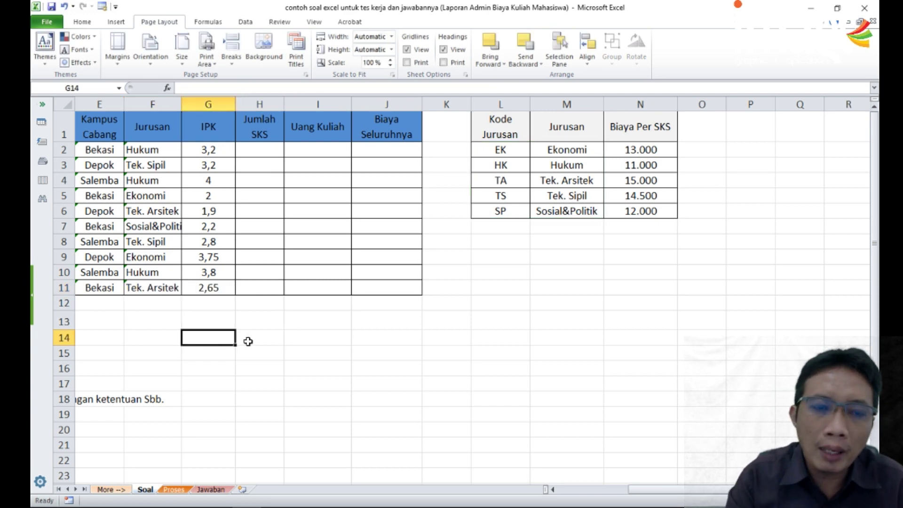
{"action": "key", "text": "Right"}
{"action": "key", "text": "Right"}
{"action": "key", "text": "Right"}
{"action": "key", "text": "Right"}
{"action": "key", "text": "Right"}
{"action": "key", "text": "Right"}
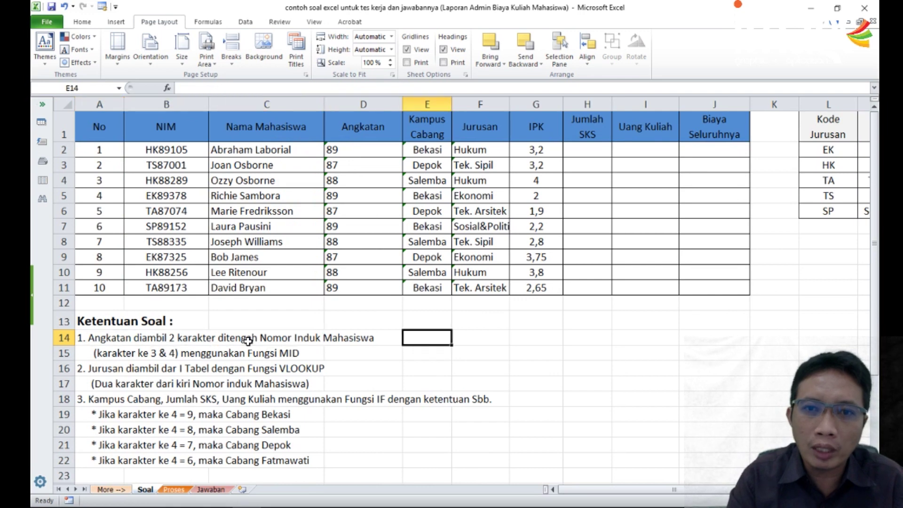
{"action": "left_click_drag", "start_coordinate": [400, 106], "coordinate": [457, 104]}
{"action": "left_click_drag", "start_coordinate": [515, 104], "coordinate": [539, 104]}
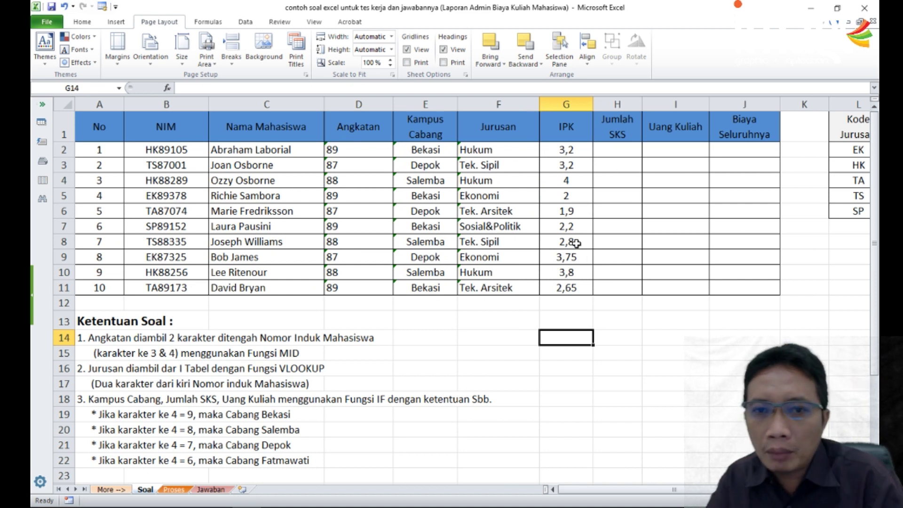
Start the Jumlah SKS formula in H2 with =if(G2<2;16, following the IPK rules below the table
{"action": "left_click", "coordinate": [610, 147]}
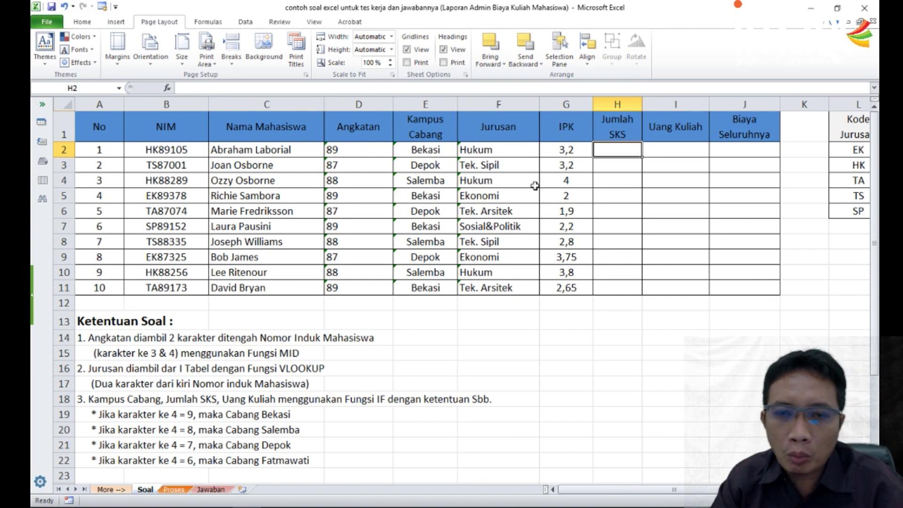
{"action": "scroll", "coordinate": [357, 361], "scroll_direction": "down", "scroll_amount": 2}
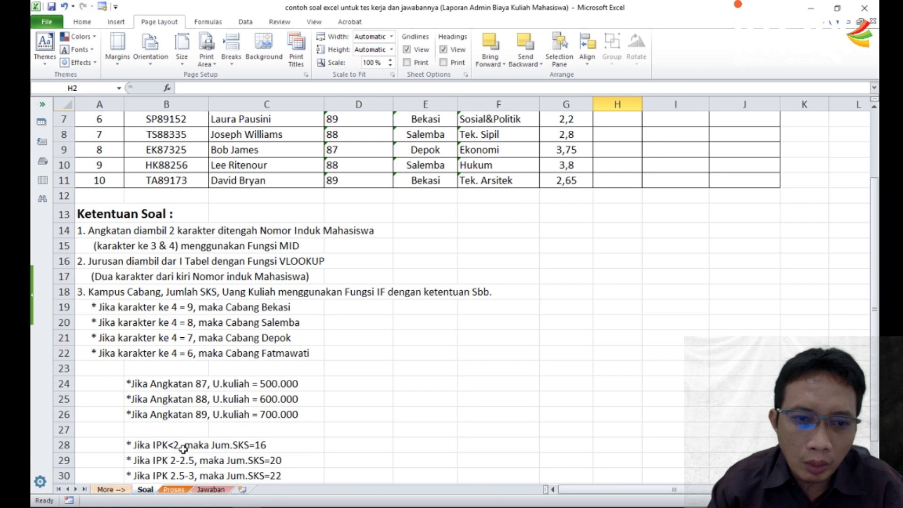
{"action": "scroll", "coordinate": [591, 332], "scroll_direction": "up", "scroll_amount": 2}
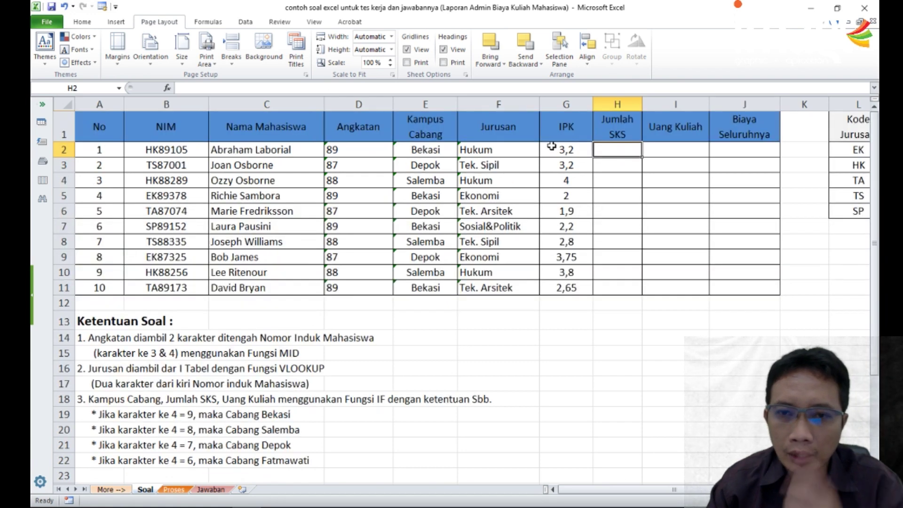
{"action": "type", "text": "="}
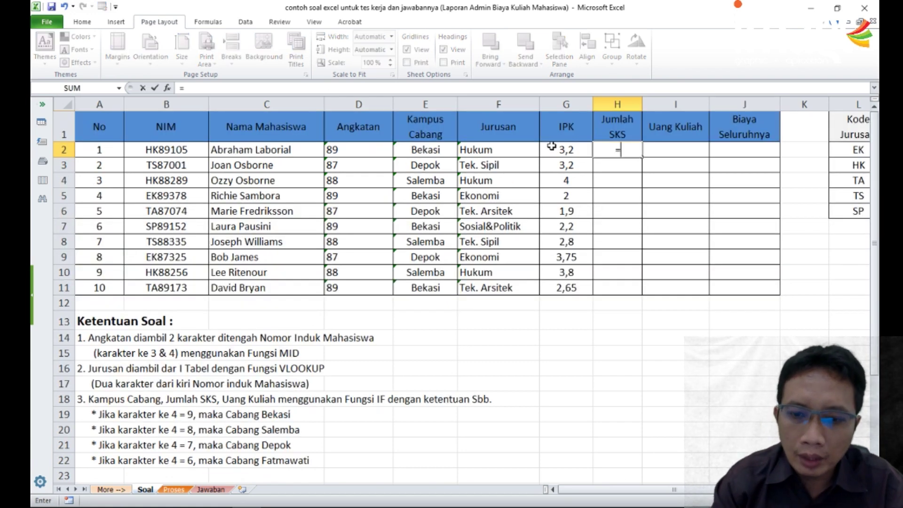
{"action": "type", "text": "if"}
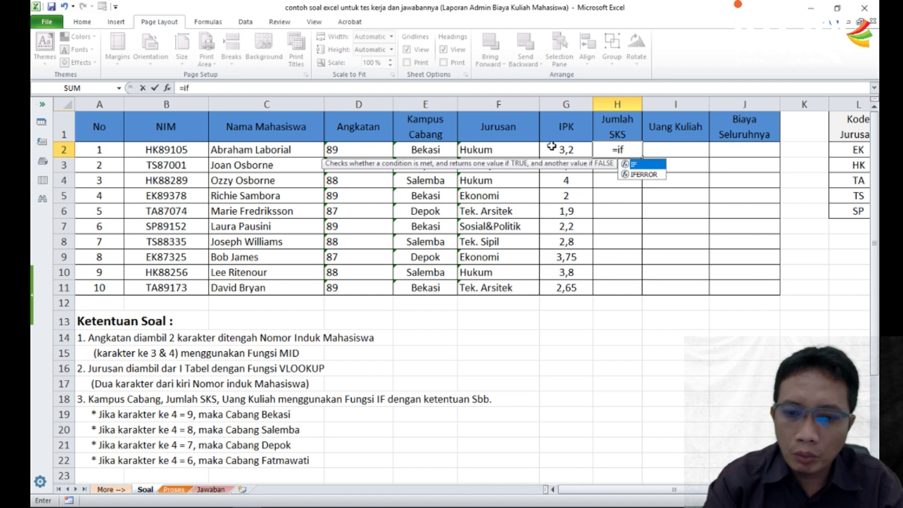
{"action": "type", "text": "("}
{"action": "left_click", "coordinate": [552, 148]}
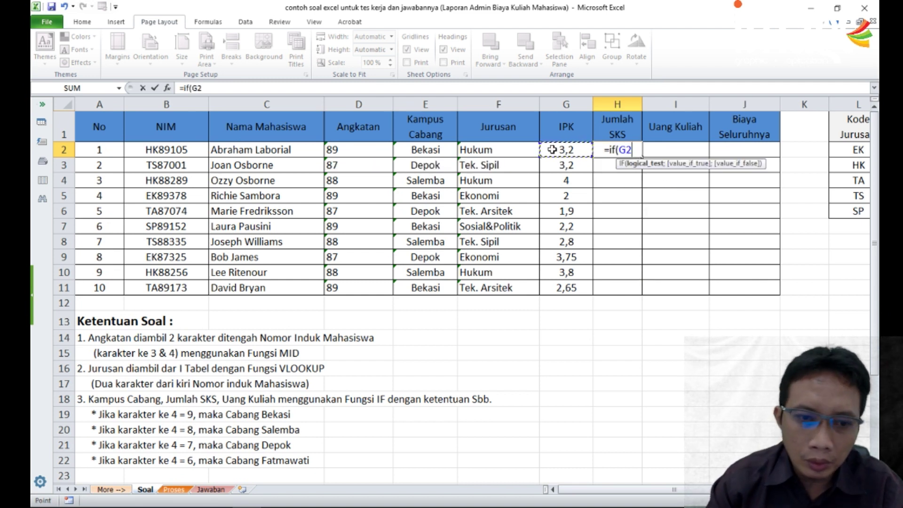
{"action": "type", "text": "<2"}
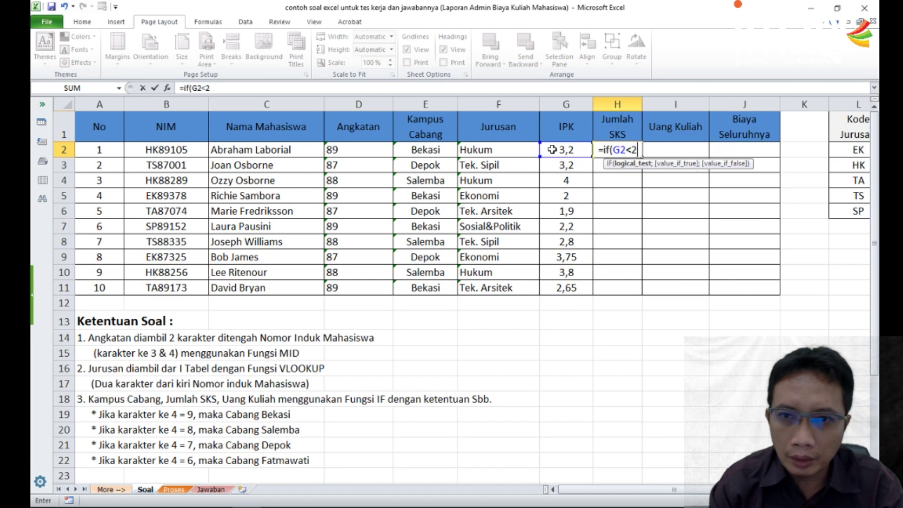
{"action": "type", "text": ";"}
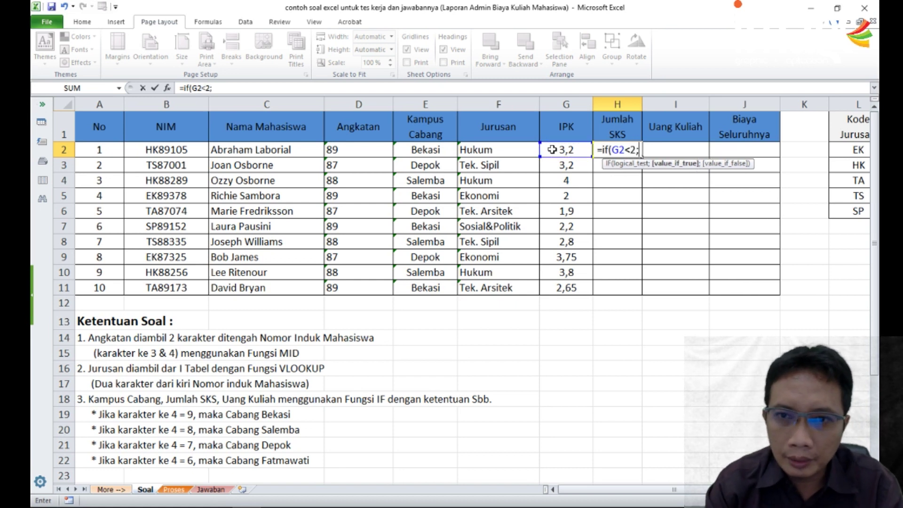
{"action": "type", "text": "16"}
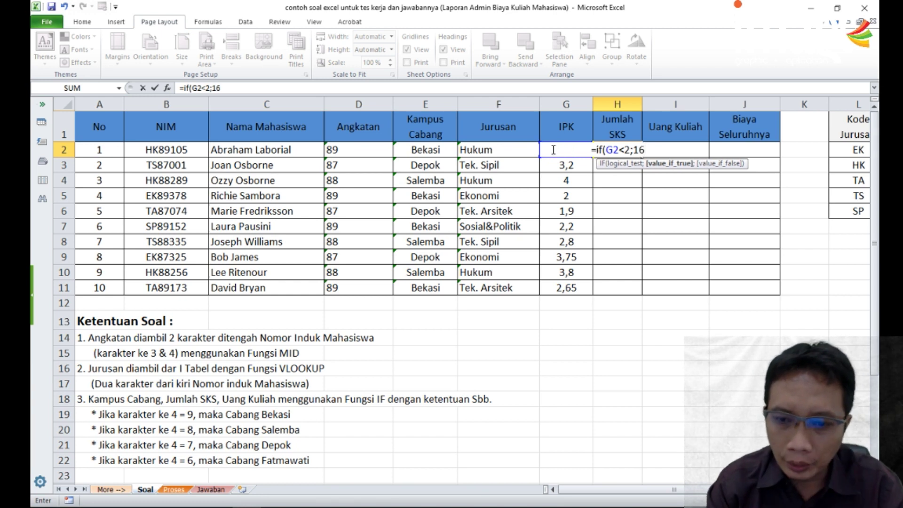
Open a nested IF after the 16 in H2's formula and consult the IPK rules below the table
{"action": "type", "text": ";"}
{"action": "type", "text": "if"}
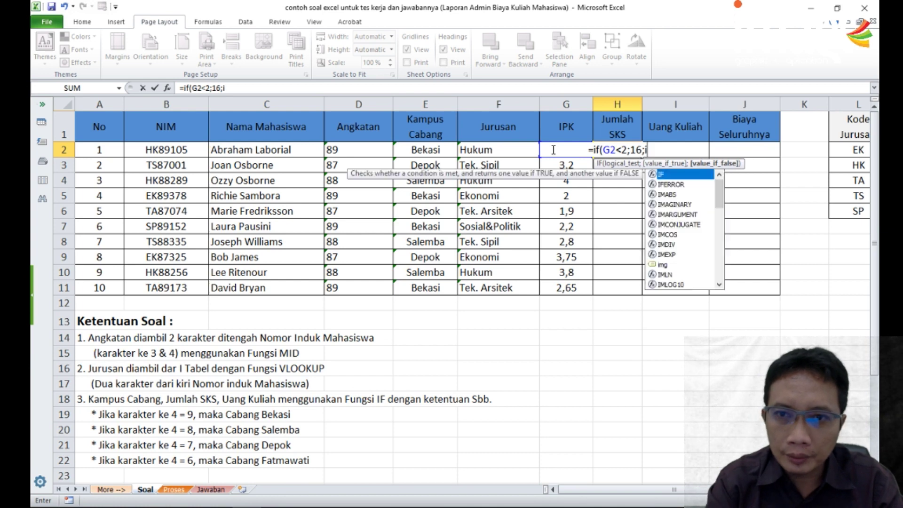
{"action": "type", "text": "("}
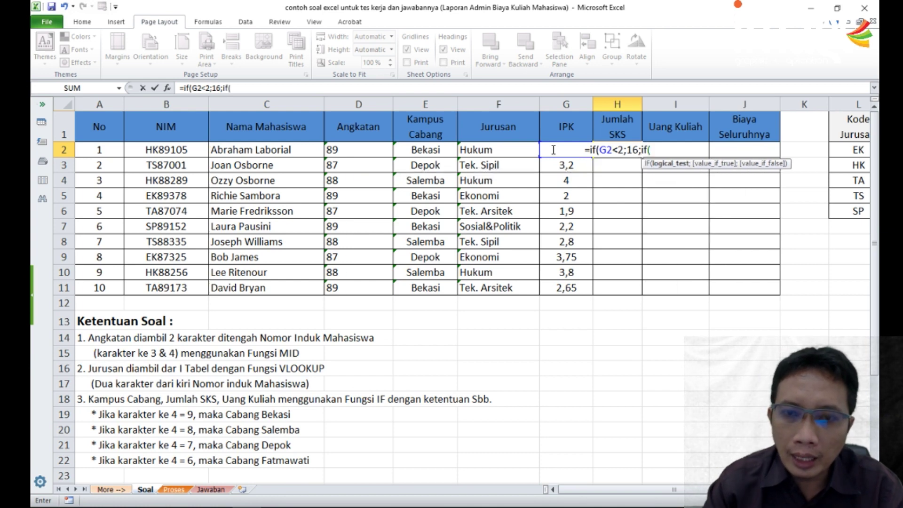
{"action": "scroll", "coordinate": [316, 342], "scroll_direction": "down", "scroll_amount": 2}
{"action": "scroll", "coordinate": [221, 390], "scroll_direction": "down", "scroll_amount": 2}
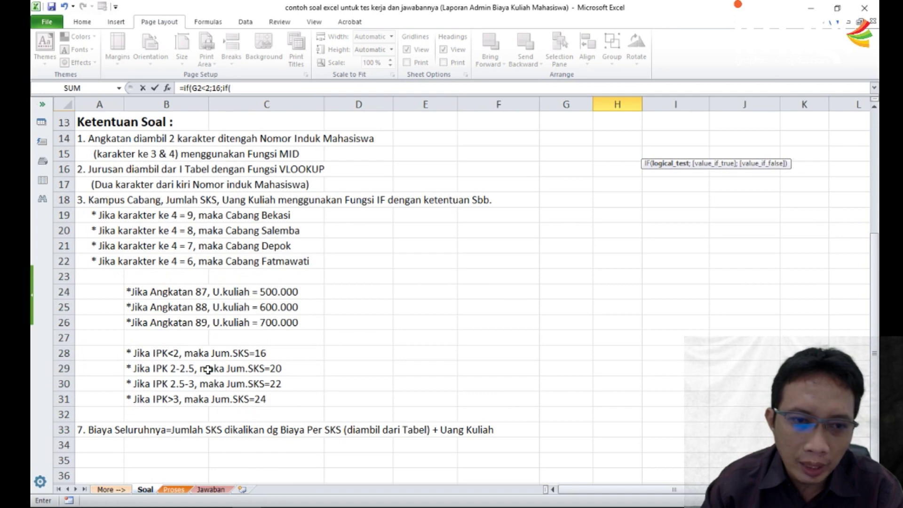
{"action": "scroll", "coordinate": [496, 293], "scroll_direction": "up", "scroll_amount": 4}
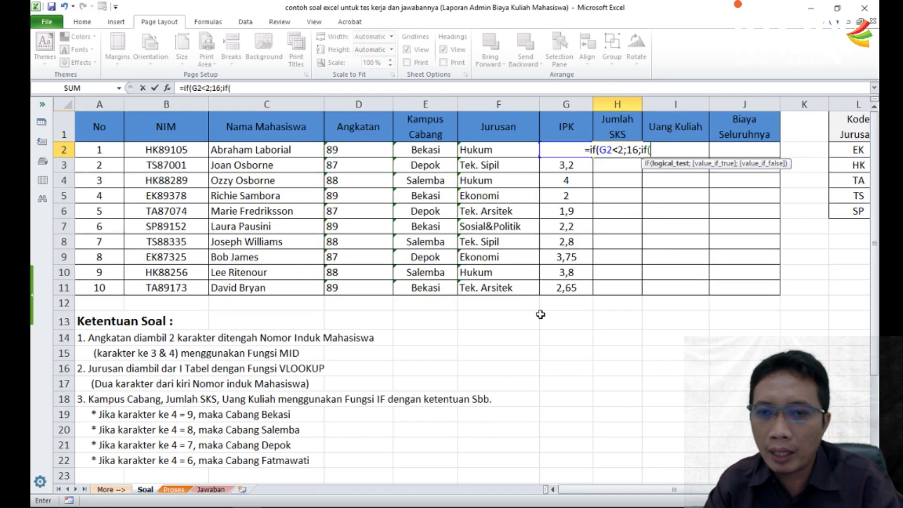
{"action": "scroll", "coordinate": [316, 364], "scroll_direction": "down", "scroll_amount": 2}
{"action": "scroll", "coordinate": [244, 416], "scroll_direction": "down", "scroll_amount": 1}
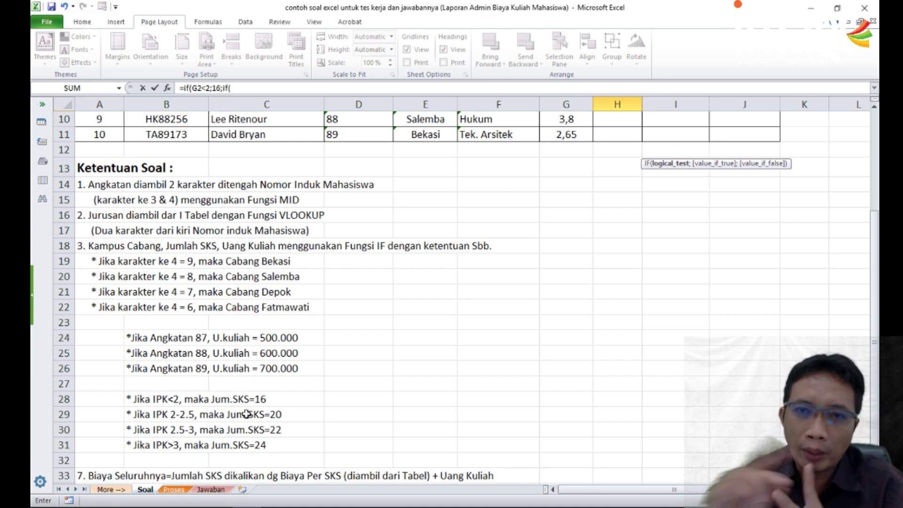
{"action": "scroll", "coordinate": [414, 370], "scroll_direction": "up", "scroll_amount": 3}
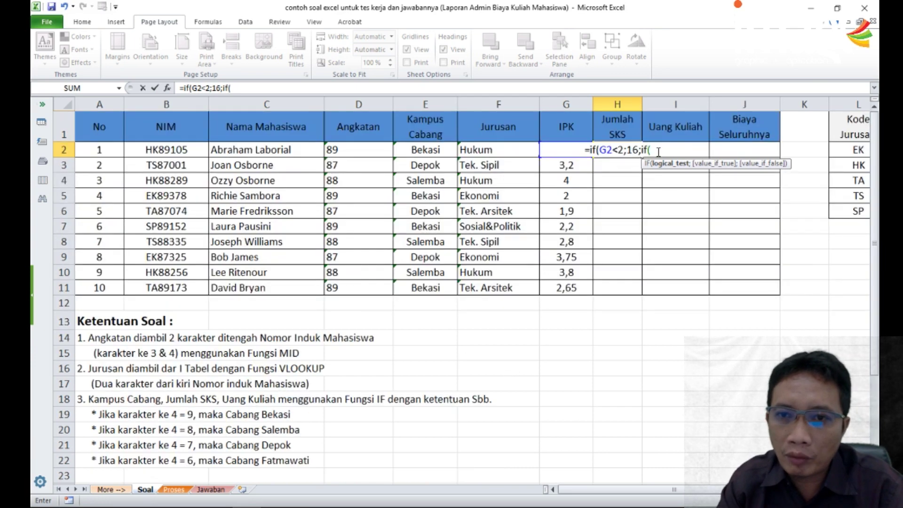
Start an OR test inside H2's nested IF with G2=2 as its first condition
{"action": "type", "text": "o"}
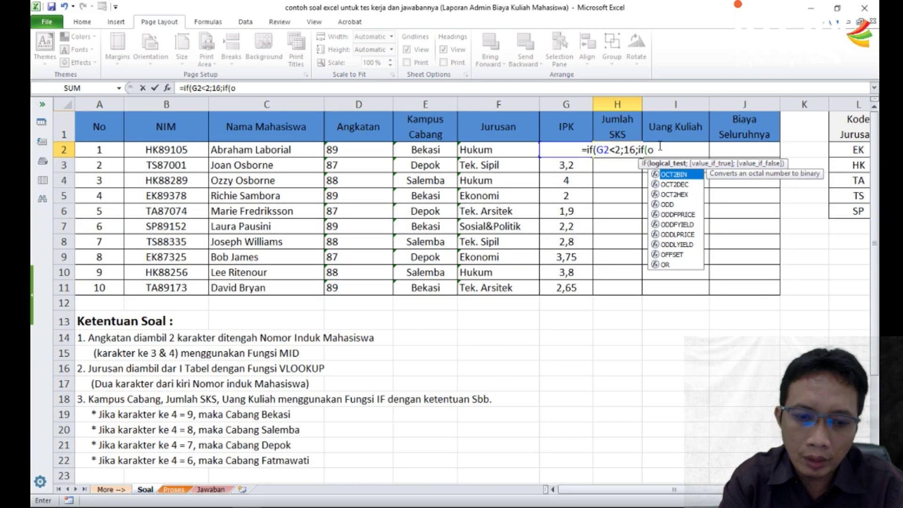
{"action": "type", "text": "r("}
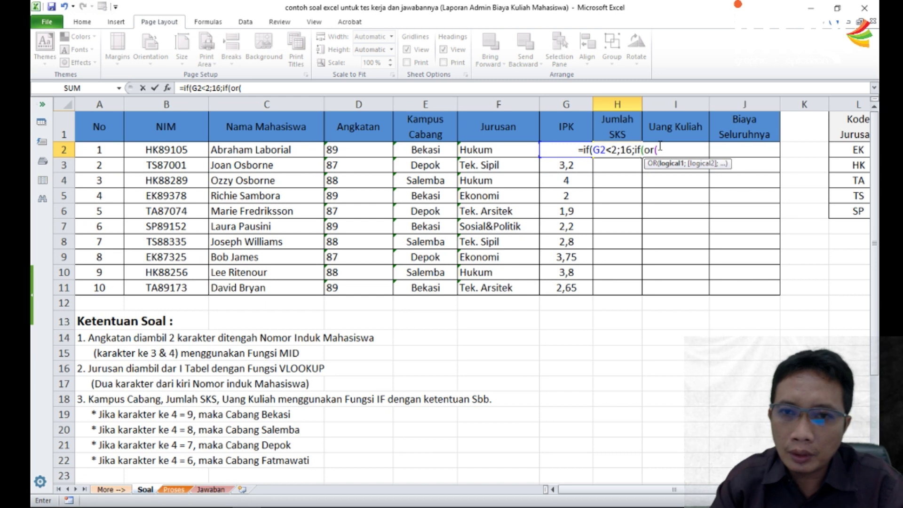
{"action": "left_click", "coordinate": [617, 165]}
{"action": "key", "text": "Up"}
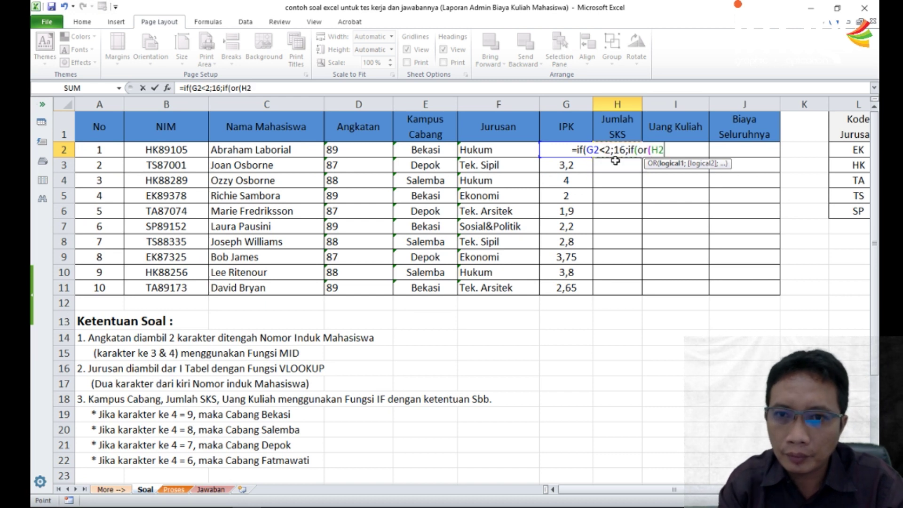
{"action": "key", "text": "Left"}
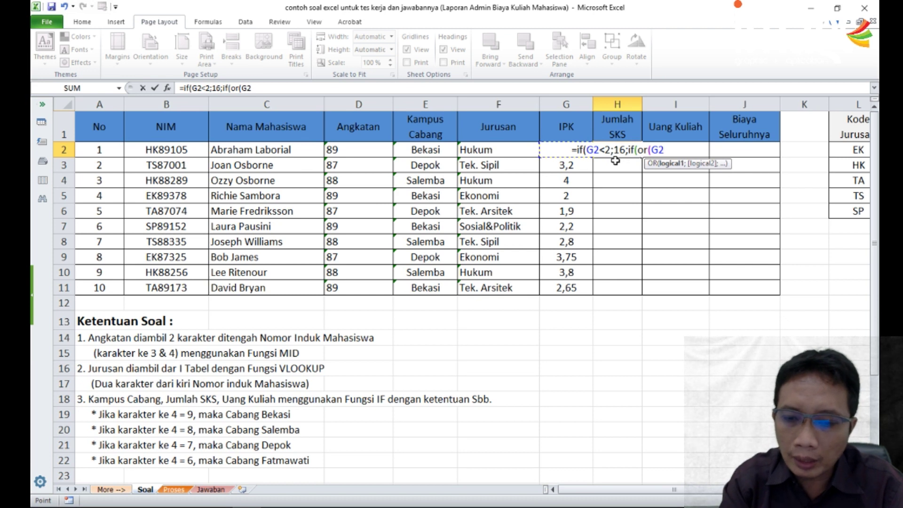
{"action": "type", "text": ";"}
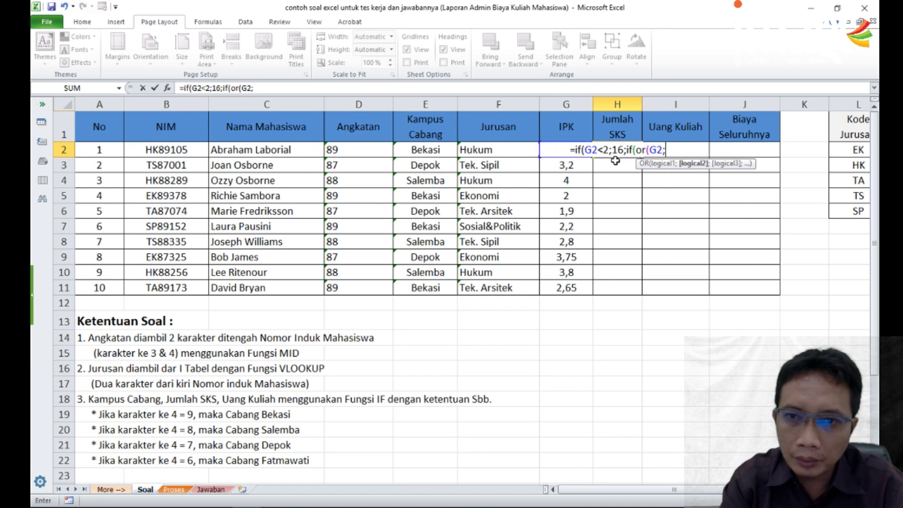
{"action": "key", "text": "BackSpace"}
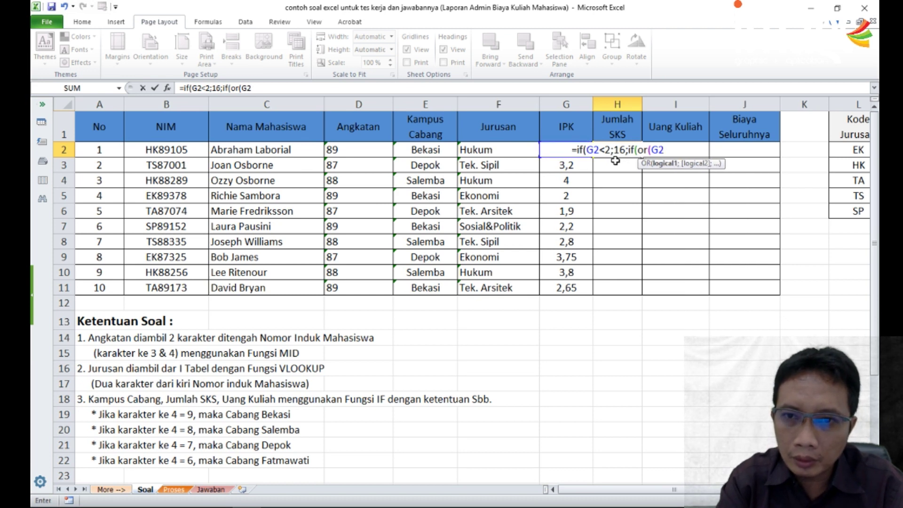
{"action": "type", "text": "="}
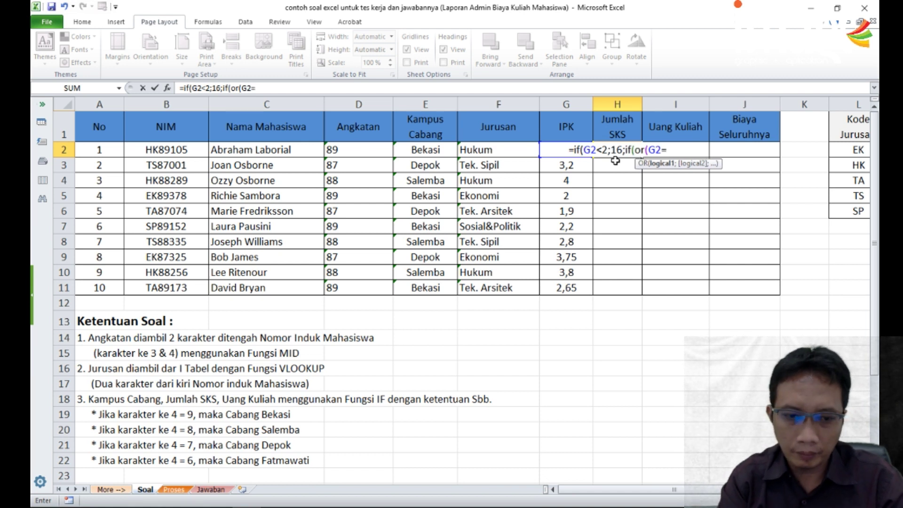
{"action": "type", "text": "2"}
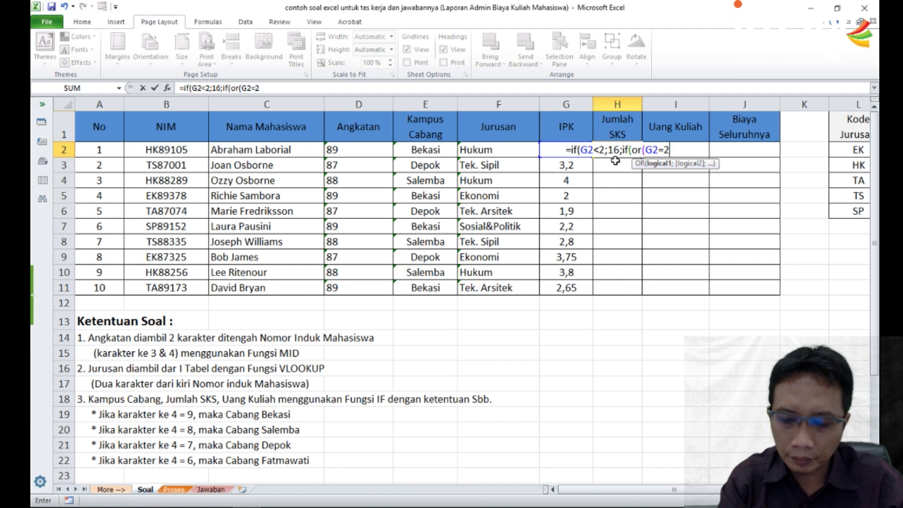
{"action": "type", "text": ";"}
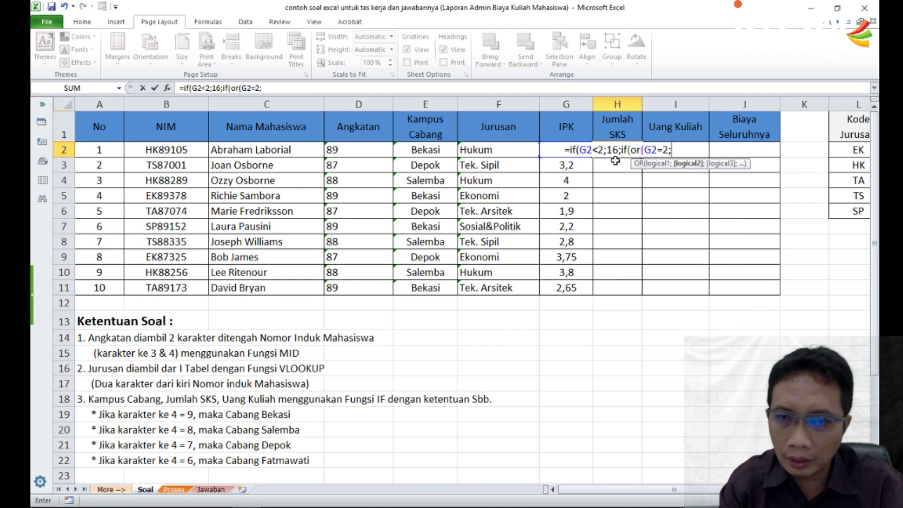
Add G2<=2,5 as the OR test's second condition and return 20 when it is met
{"action": "type", "text": "G2"}
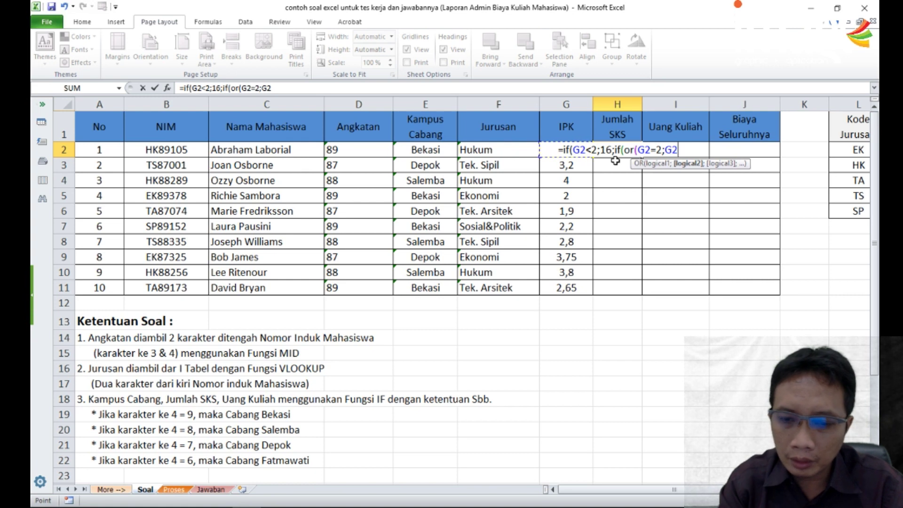
{"action": "scroll", "coordinate": [381, 379], "scroll_direction": "down", "scroll_amount": 2}
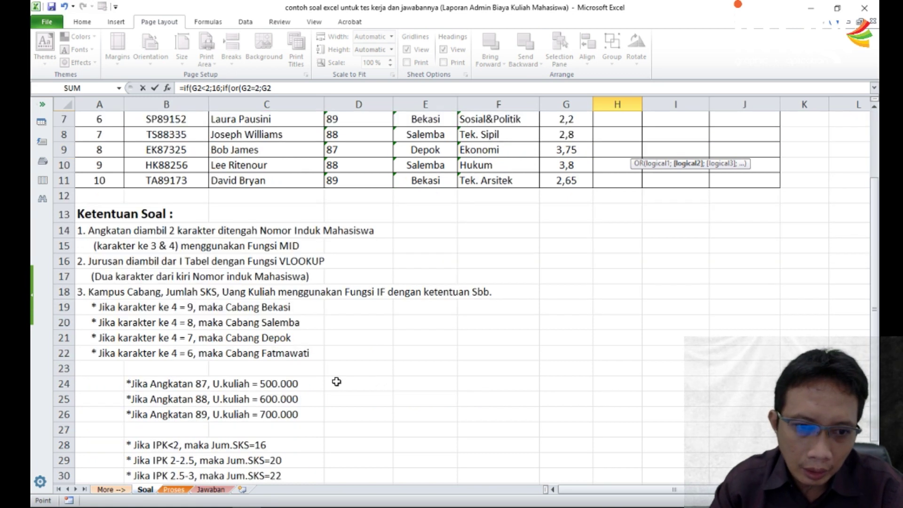
{"action": "scroll", "coordinate": [593, 241], "scroll_direction": "up", "scroll_amount": 2}
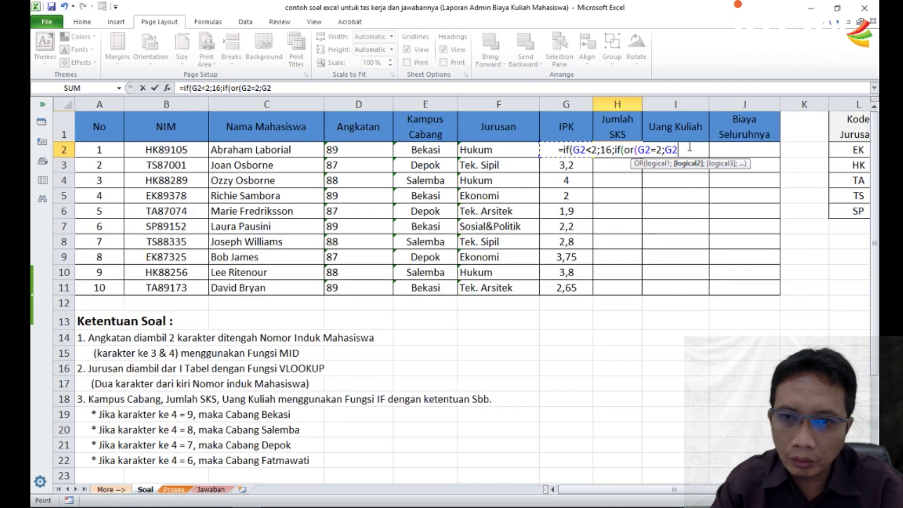
{"action": "type", "text": "<=2,5"}
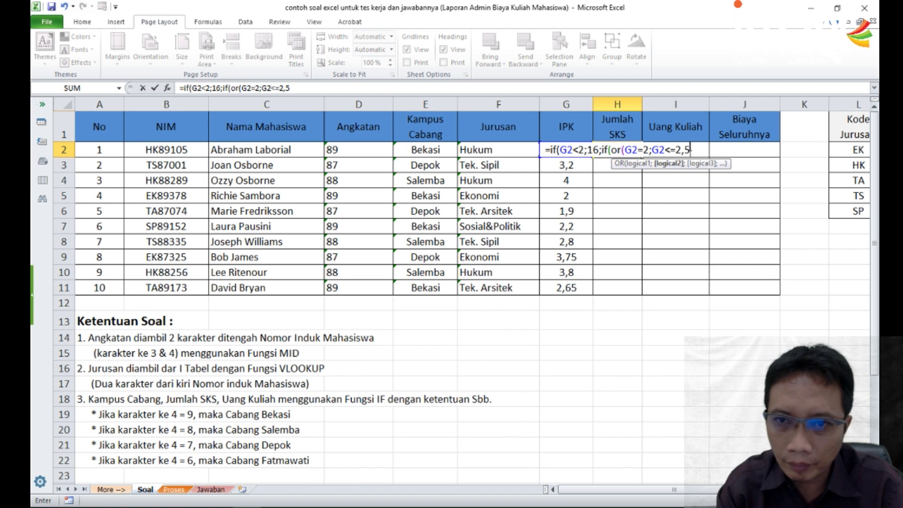
{"action": "type", "text": ");"}
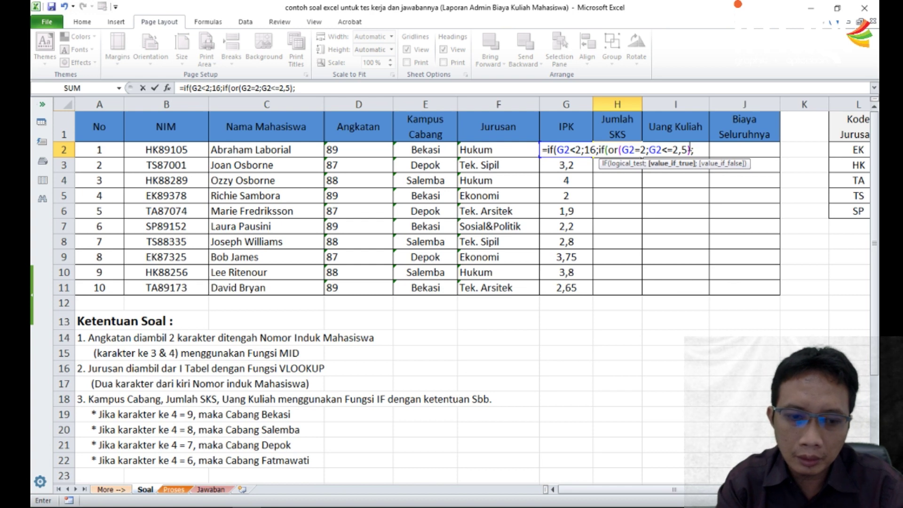
{"action": "type", "text": "20"}
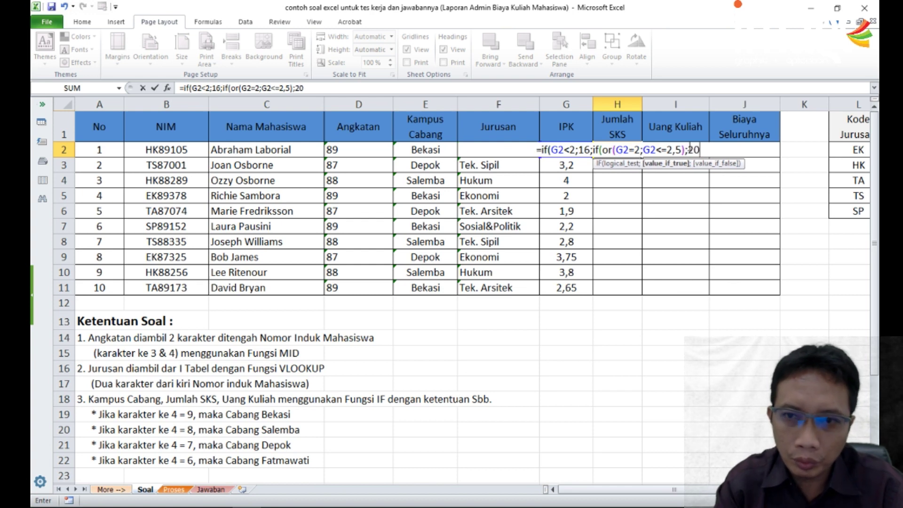
Copy the clause if(or(G2=2;G2<=2,5);20 and append it to H2's formula as the next nested IF
{"action": "scroll", "coordinate": [359, 347], "scroll_direction": "down", "scroll_amount": 2}
{"action": "scroll", "coordinate": [330, 369], "scroll_direction": "up", "scroll_amount": 2}
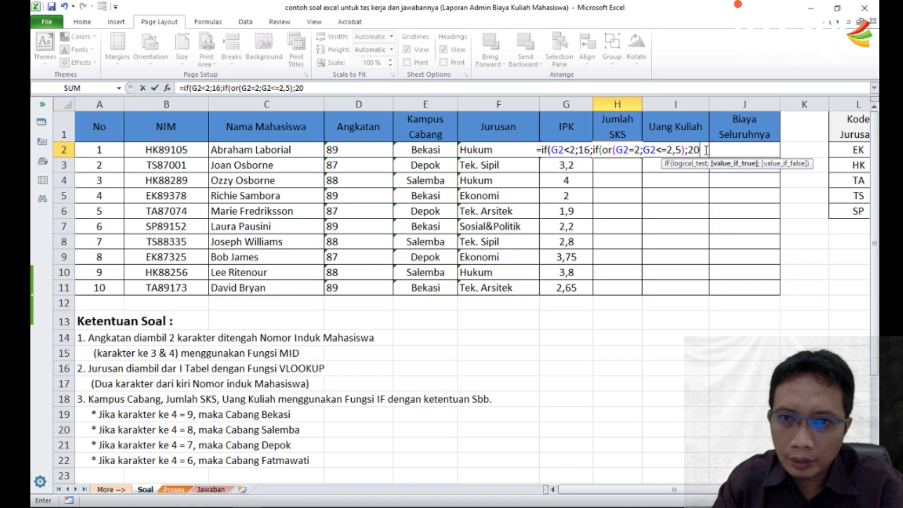
{"action": "left_click_drag", "start_coordinate": [704, 151], "coordinate": [594, 149]}
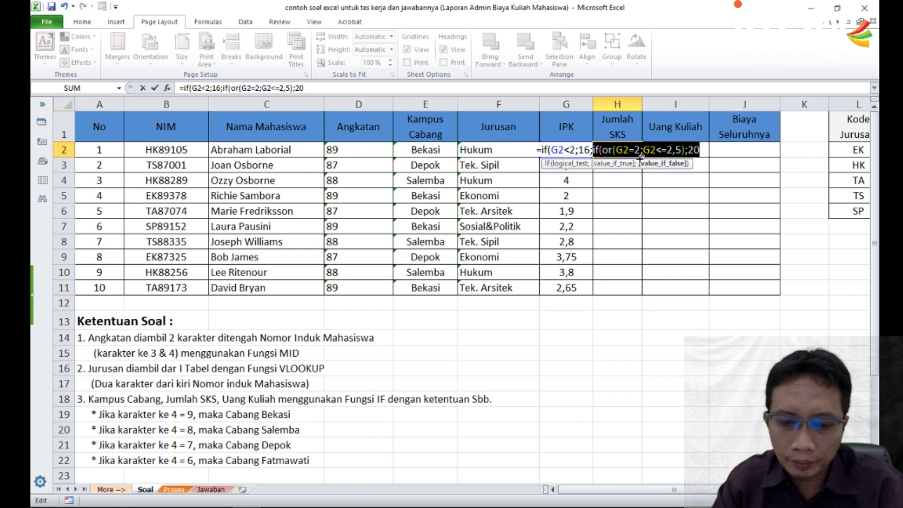
{"action": "left_click", "coordinate": [709, 151]}
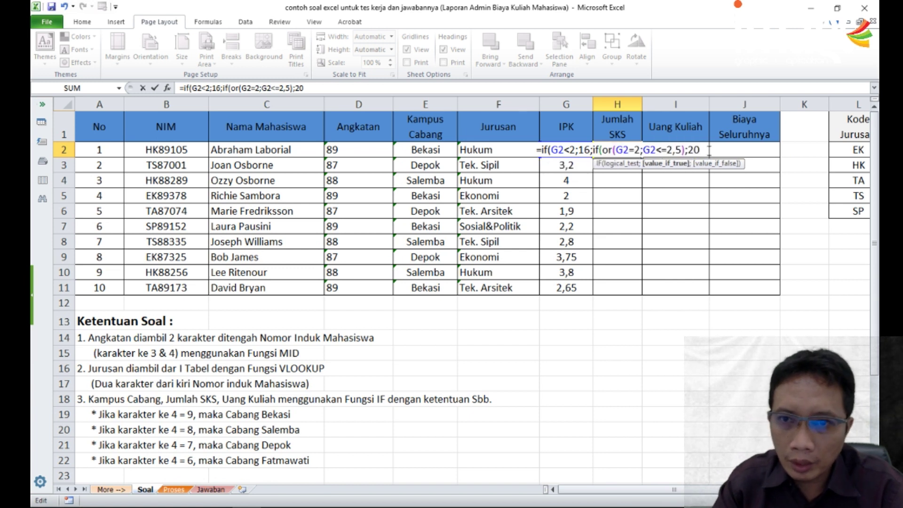
{"action": "type", "text": ";"}
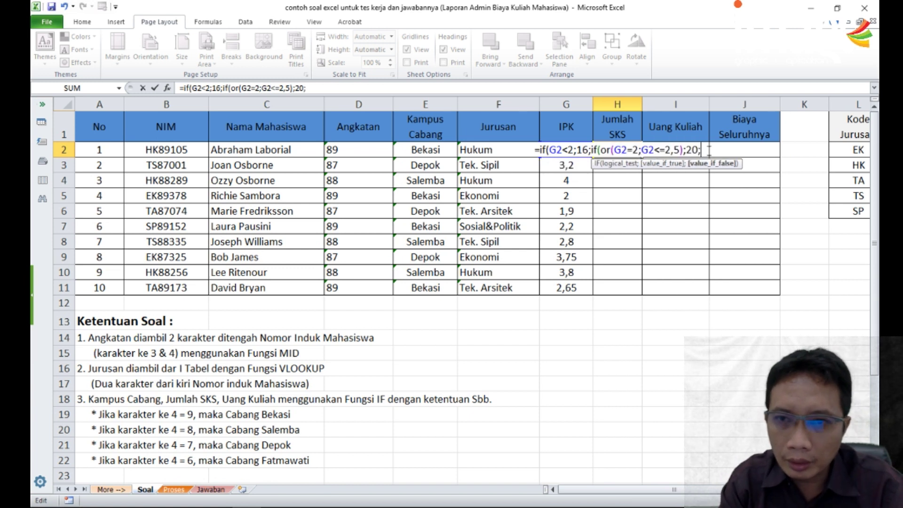
{"action": "type", "text": "if(or(G2=2;G2<=2,5);20"}
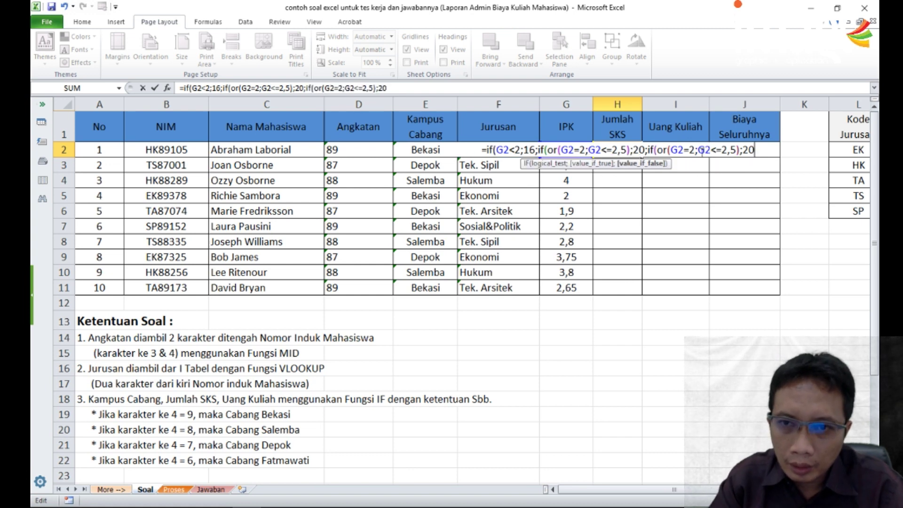
Change the first condition of the last OR clause in H2 to G2>2,5, following the IPK 2.5-3 rule
{"action": "scroll", "coordinate": [364, 325], "scroll_direction": "down", "scroll_amount": 2}
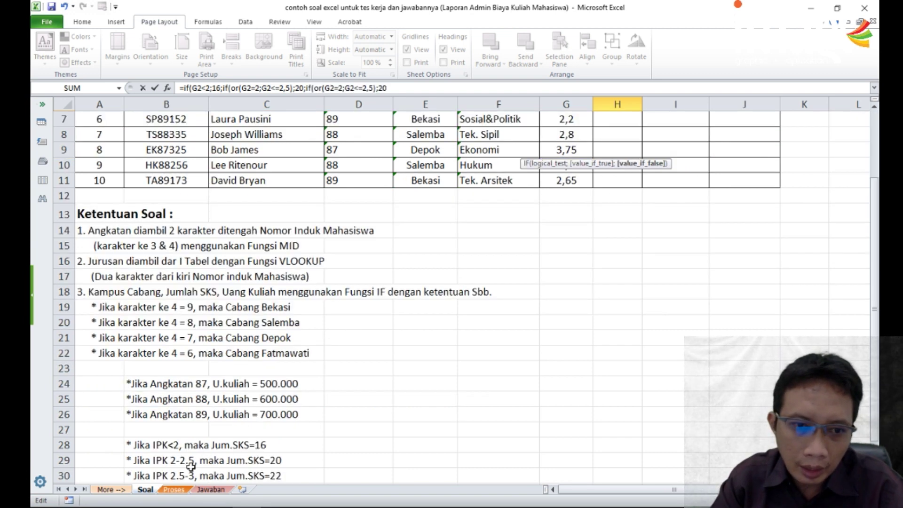
{"action": "scroll", "coordinate": [667, 180], "scroll_direction": "up", "scroll_amount": 2}
{"action": "left_click", "coordinate": [703, 151]}
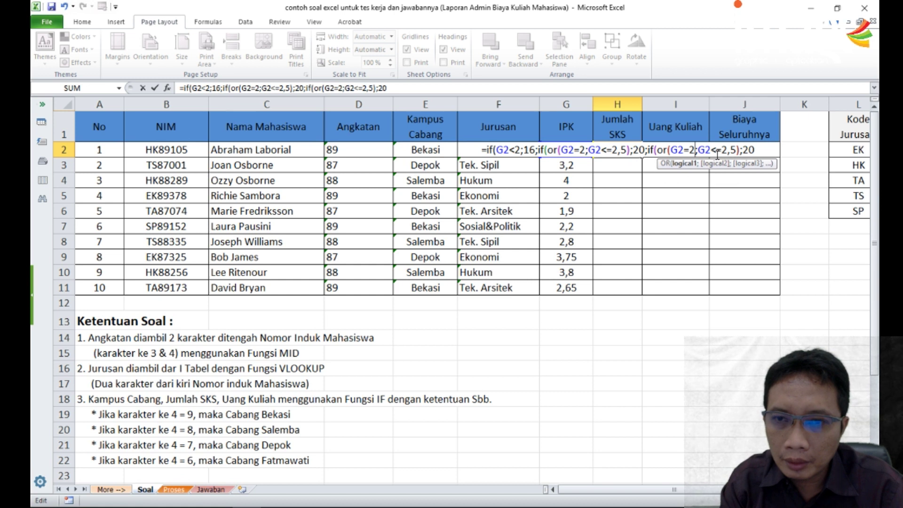
{"action": "key", "text": "shift+Left"}
{"action": "type", "text": ">"}
{"action": "key", "text": "Right"}
{"action": "type", "text": ",5"}
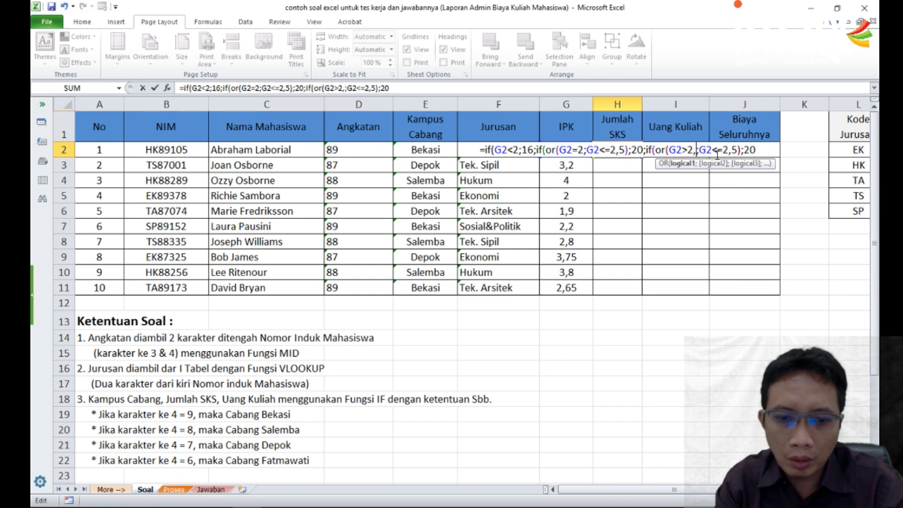
Change the second condition of the last OR clause in H2 to G2<=3
{"action": "key", "text": "Right"}
{"action": "key", "text": "Right"}
{"action": "key", "text": "Right"}
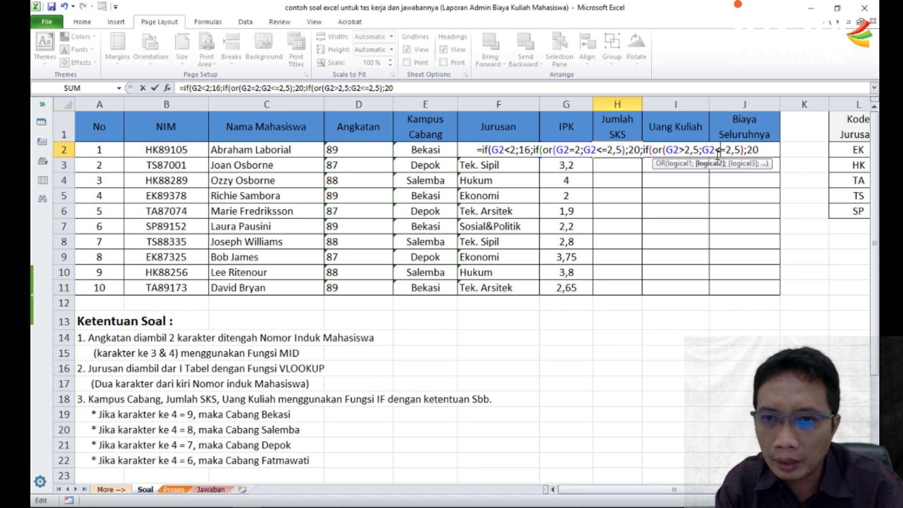
{"action": "key", "text": "shift+Right"}
{"action": "key", "text": "shift+Right"}
{"action": "key", "text": "shift+Right"}
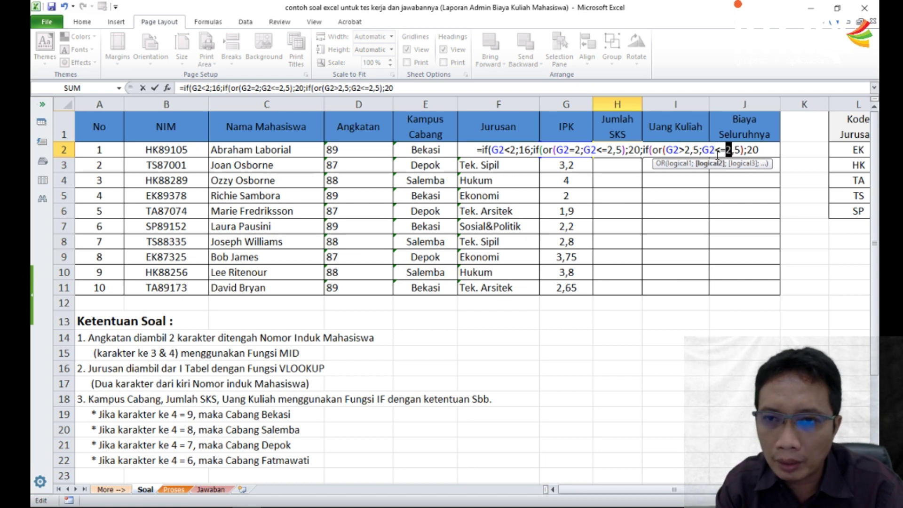
{"action": "type", "text": "3"}
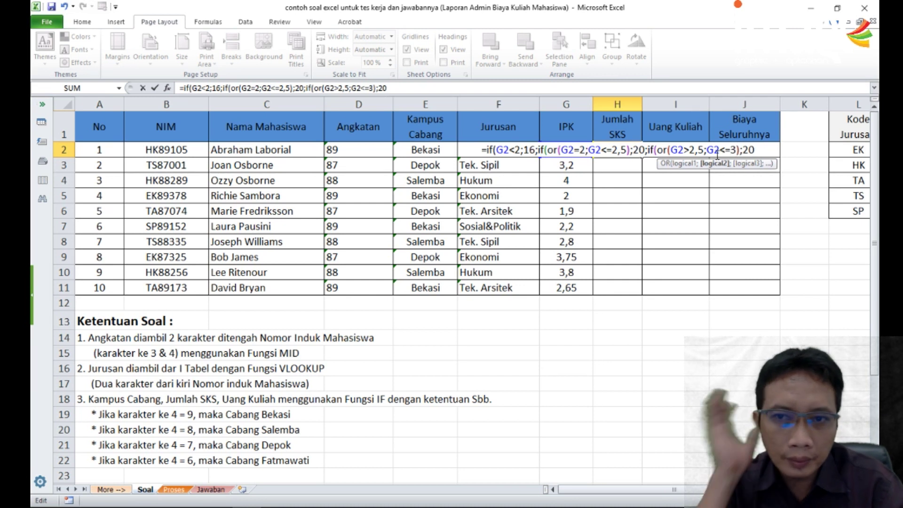
Set the last IF clause's result in H2 to 22 and check it against the IPK rules
{"action": "key", "text": "Right"}
{"action": "key", "text": "Right"}
{"action": "key", "text": "Right"}
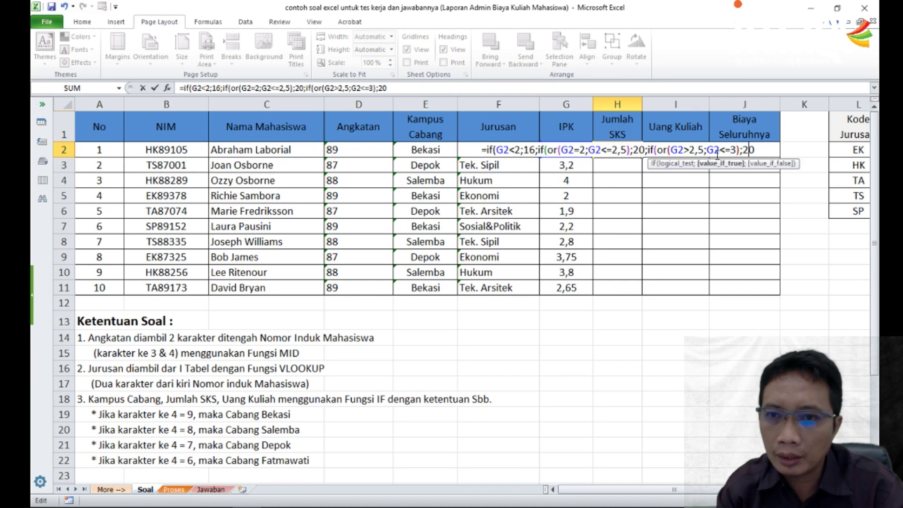
{"action": "key", "text": "shift+Right"}
{"action": "type", "text": "2"}
{"action": "scroll", "coordinate": [391, 309], "scroll_direction": "down", "scroll_amount": 3}
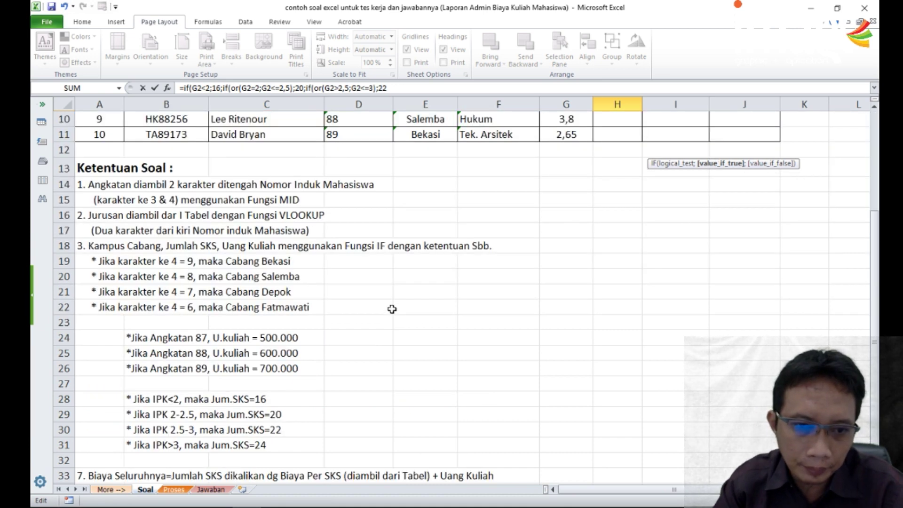
{"action": "scroll", "coordinate": [391, 308], "scroll_direction": "up", "scroll_amount": 3}
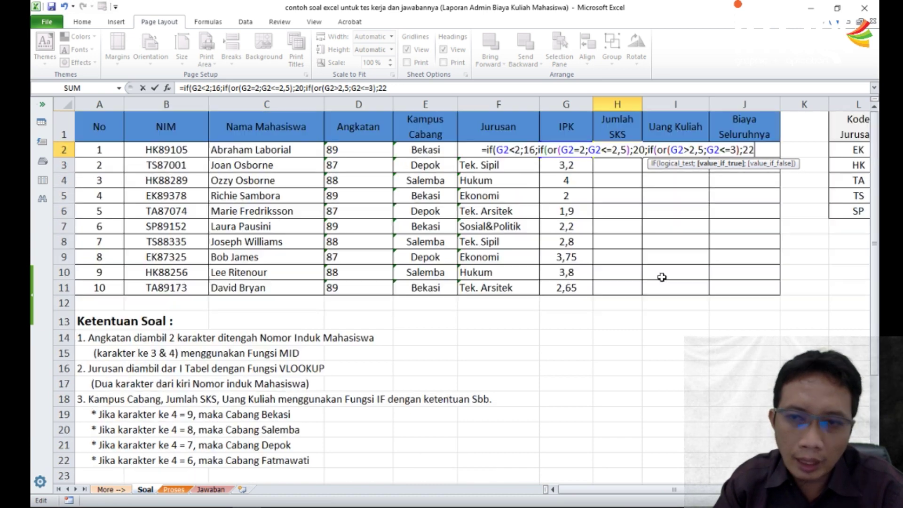
Append a semicolon and the copied clause if(or(G2=2;G2<=2,5);20 to the end of H2's formula, after checking the IPK rules
{"action": "scroll", "coordinate": [368, 381], "scroll_direction": "down", "scroll_amount": 5}
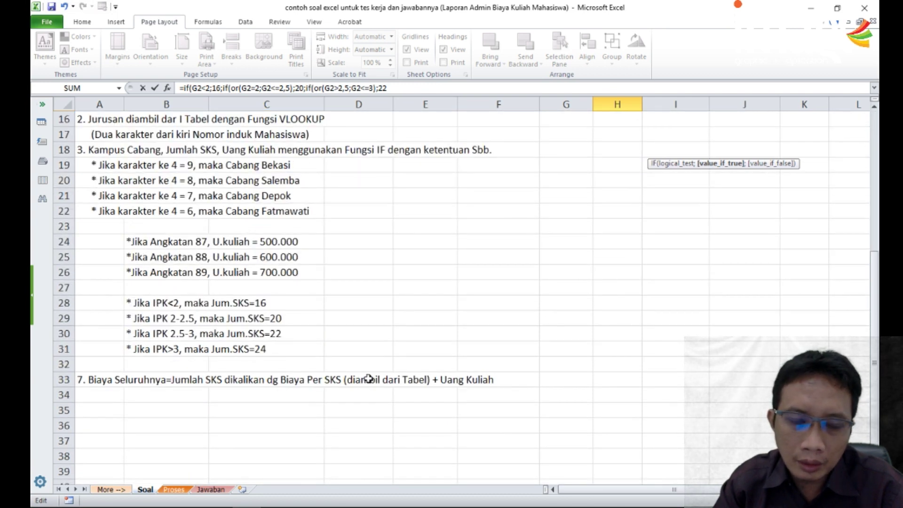
{"action": "scroll", "coordinate": [368, 379], "scroll_direction": "up", "scroll_amount": 5}
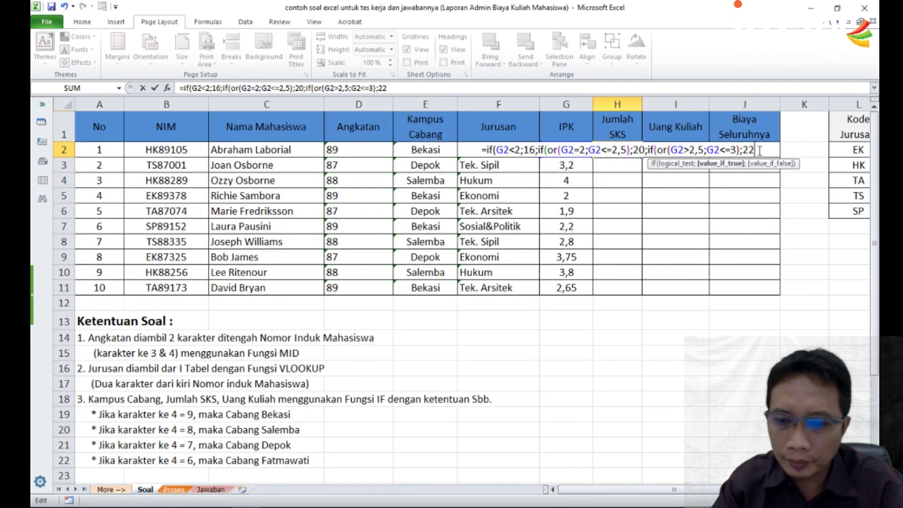
{"action": "type", "text": ";"}
{"action": "type", "text": "if(or(G2=2;G2<=2,5);20"}
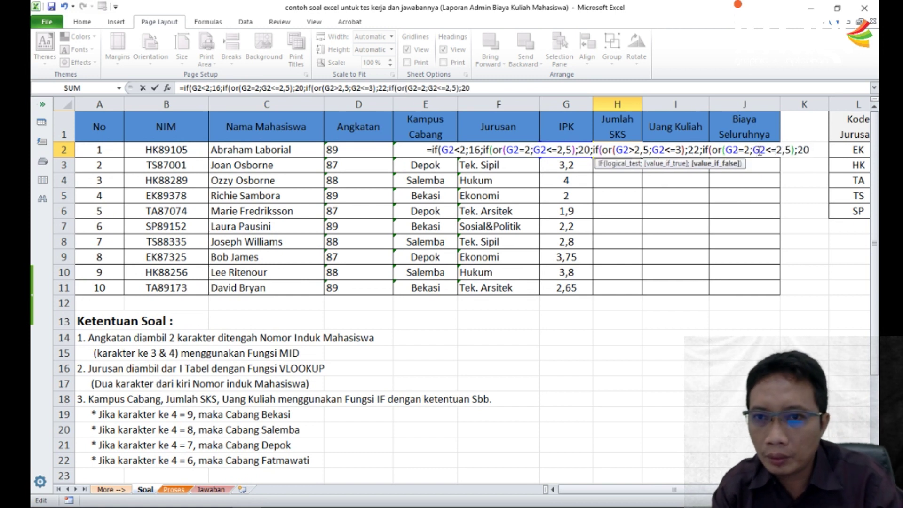
Trim the newly appended clause in H2's formula back to its opening if(, removing the OR test and the result
{"action": "key", "text": "BackSpace"}
{"action": "key", "text": "BackSpace"}
{"action": "key", "text": "BackSpace"}
{"action": "key", "text": "BackSpace"}
{"action": "key", "text": "BackSpace"}
{"action": "key", "text": "BackSpace"}
{"action": "key", "text": "BackSpace"}
{"action": "key", "text": "BackSpace"}
{"action": "key", "text": "BackSpace"}
{"action": "key", "text": "BackSpace"}
{"action": "key", "text": "BackSpace"}
{"action": "key", "text": "BackSpace"}
{"action": "key", "text": "BackSpace"}
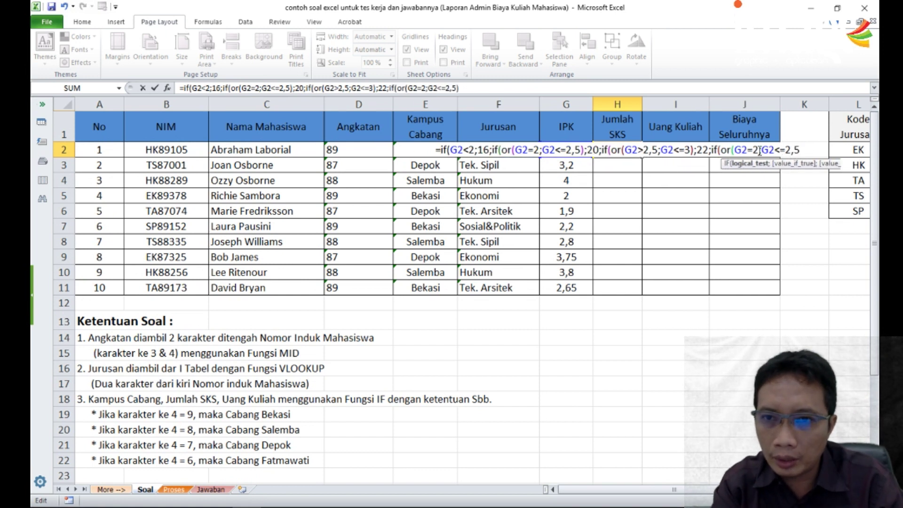
{"action": "key", "text": "BackSpace"}
{"action": "key", "text": "BackSpace"}
{"action": "key", "text": "BackSpace"}
{"action": "key", "text": "BackSpace"}
{"action": "key", "text": "BackSpace"}
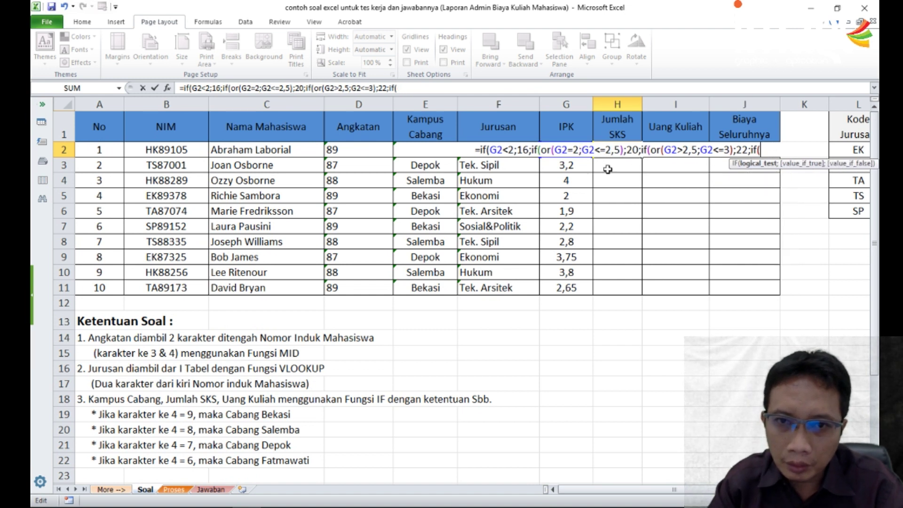
Complete the last IF clause in H2 with the condition G2>3 and the result 24
{"action": "left_click", "coordinate": [567, 164]}
{"action": "key", "text": "Up"}
{"action": "type", "text": ">3"}
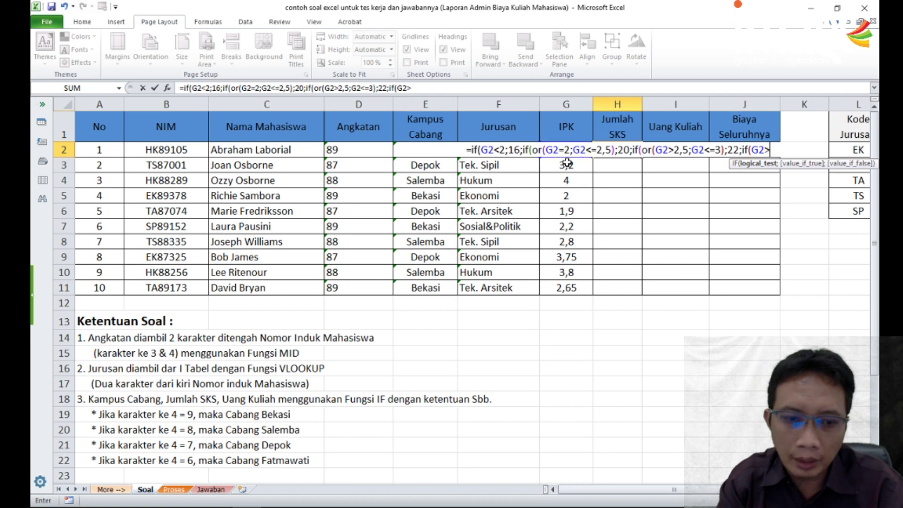
{"action": "type", "text": ";24"}
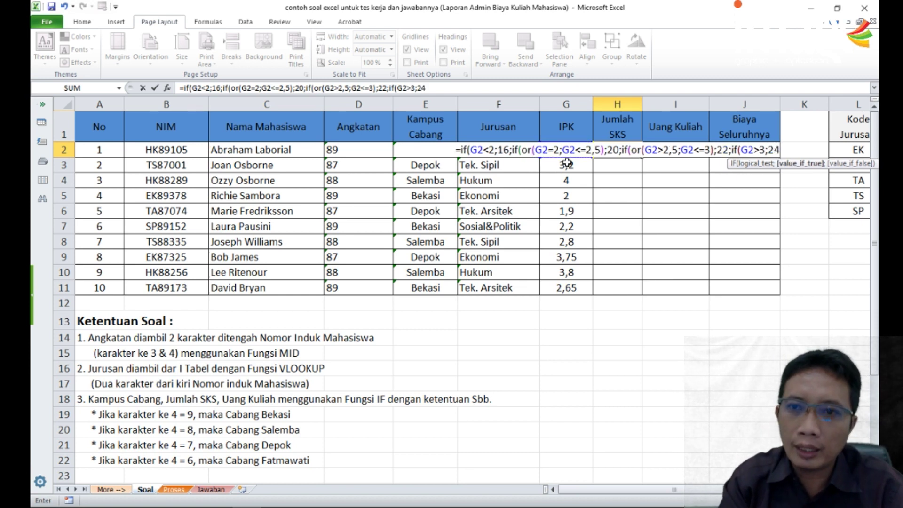
Enter H2's formula, accepting the proposed correction, and fill it down the Jumlah SKS column to H11
{"action": "key", "text": "Return"}
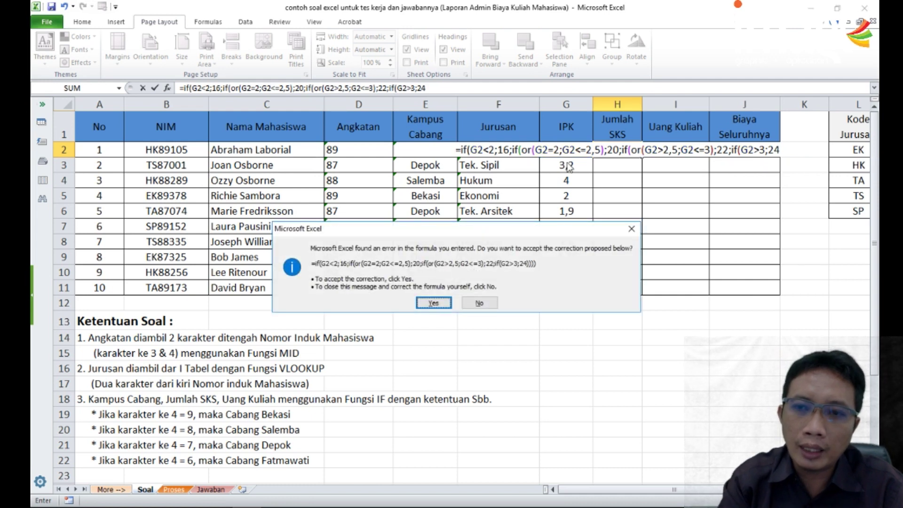
{"action": "key", "text": "Return"}
{"action": "left_click", "coordinate": [629, 150]}
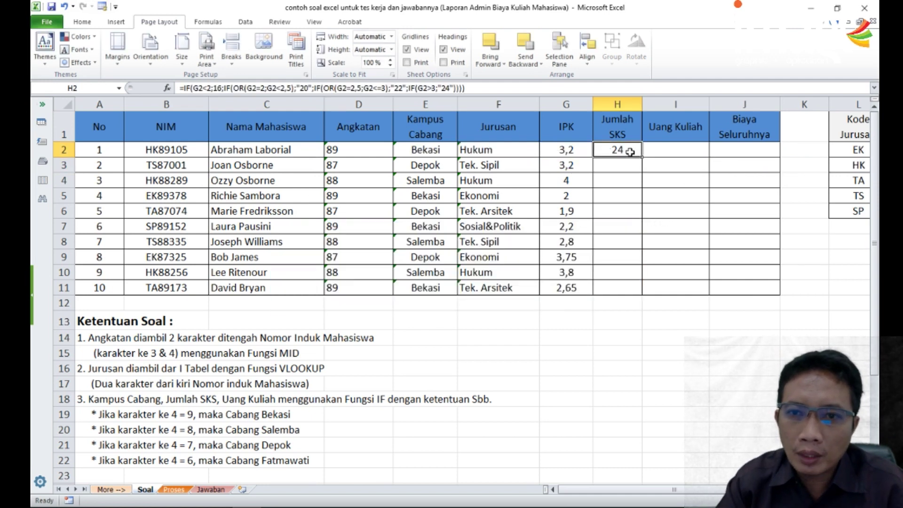
{"action": "left_click_drag", "start_coordinate": [643, 161], "coordinate": [641, 295]}
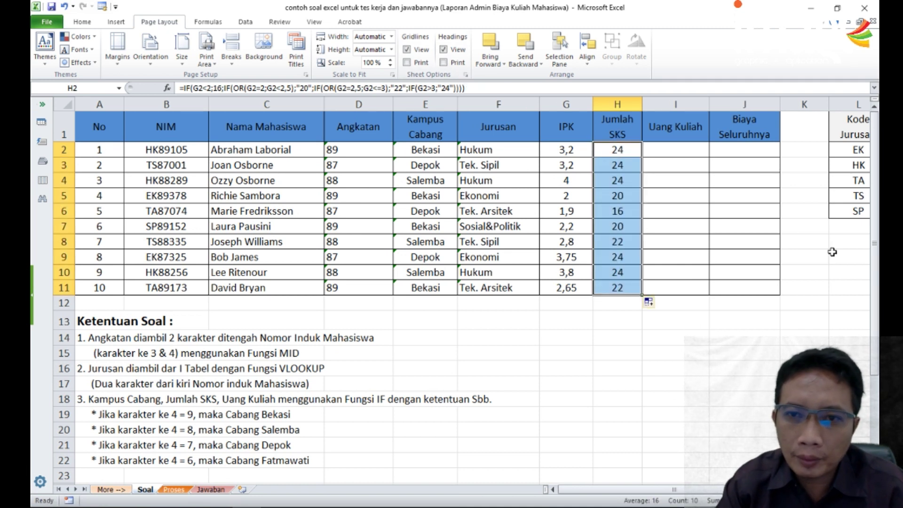
Check the Jumlah SKS results in column H against the students' IPK values and the IPK rules in rows 28 to 31
{"action": "scroll", "coordinate": [323, 374], "scroll_direction": "down", "scroll_amount": 5}
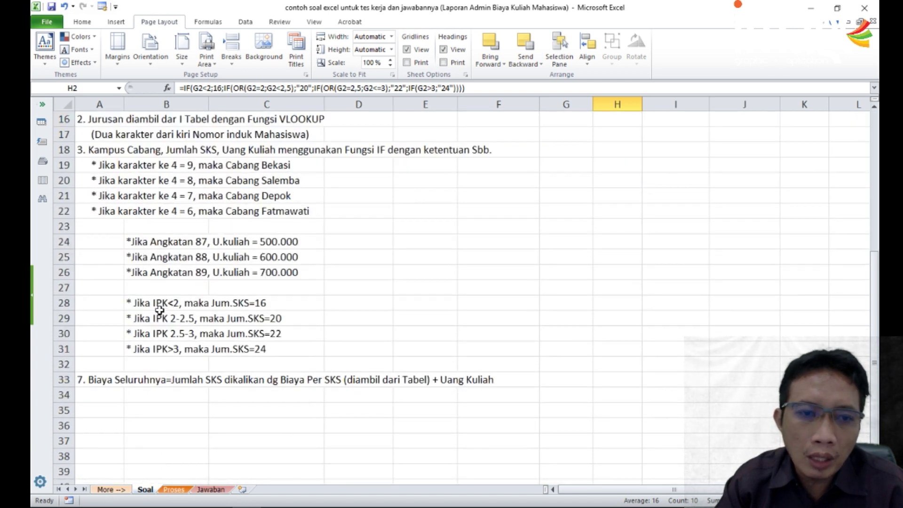
{"action": "scroll", "coordinate": [591, 341], "scroll_direction": "up", "scroll_amount": 5}
{"action": "left_click", "coordinate": [574, 215]}
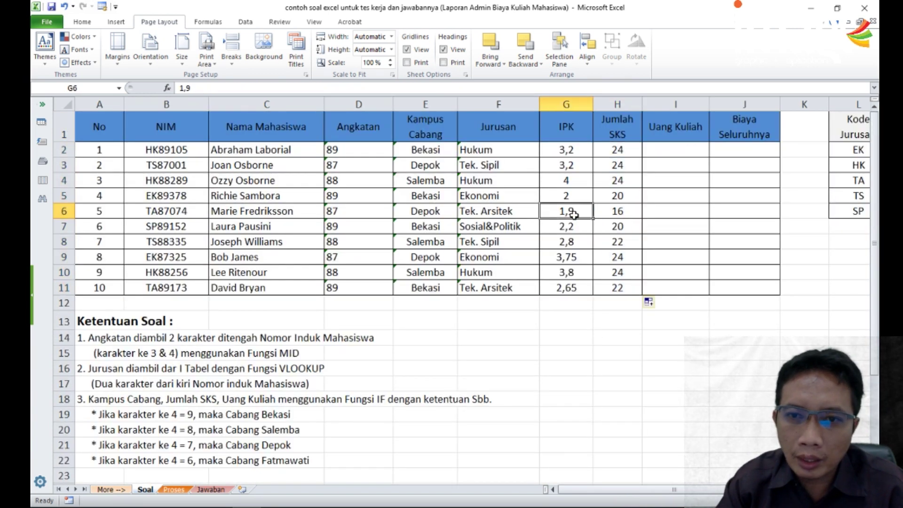
{"action": "scroll", "coordinate": [318, 322], "scroll_direction": "down", "scroll_amount": 3}
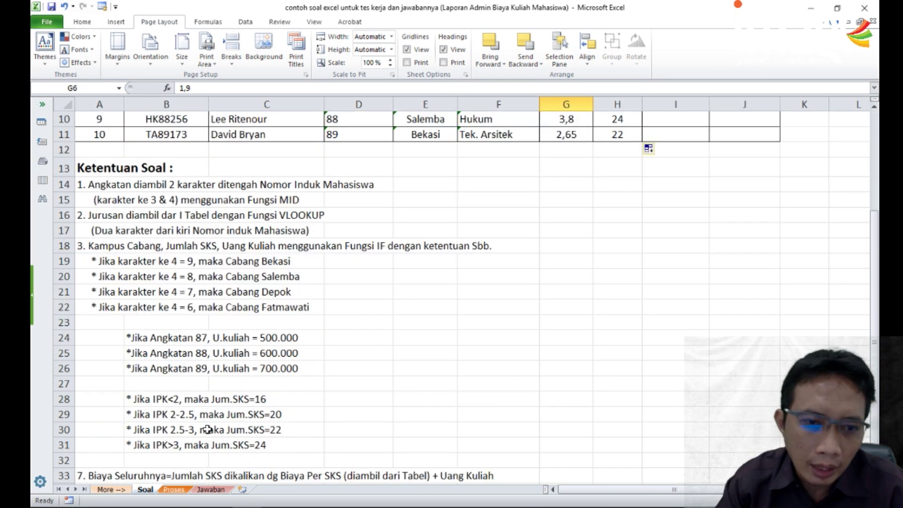
{"action": "scroll", "coordinate": [559, 240], "scroll_direction": "up", "scroll_amount": 3}
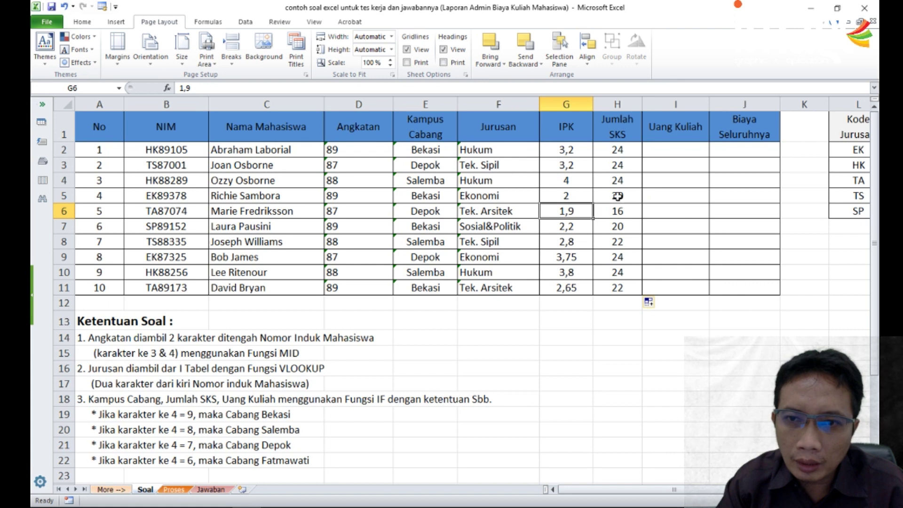
{"action": "left_click", "coordinate": [566, 195]}
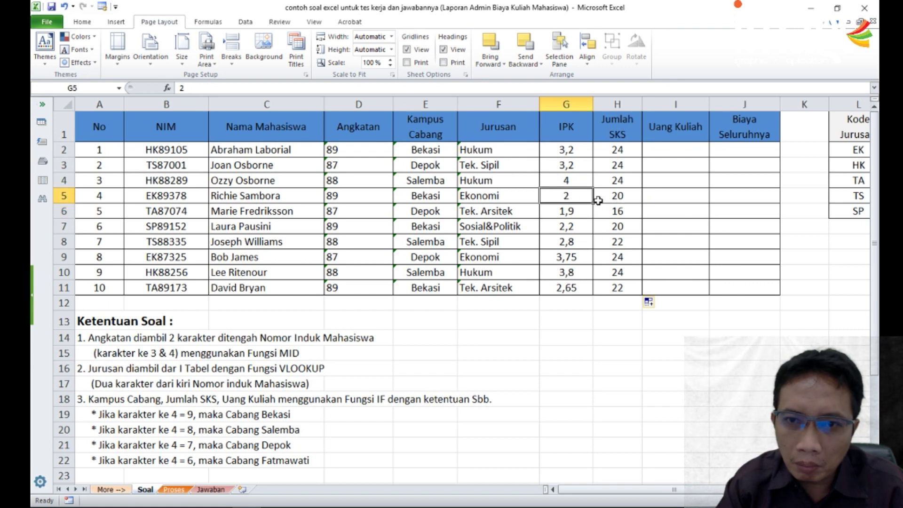
{"action": "left_click", "coordinate": [575, 224]}
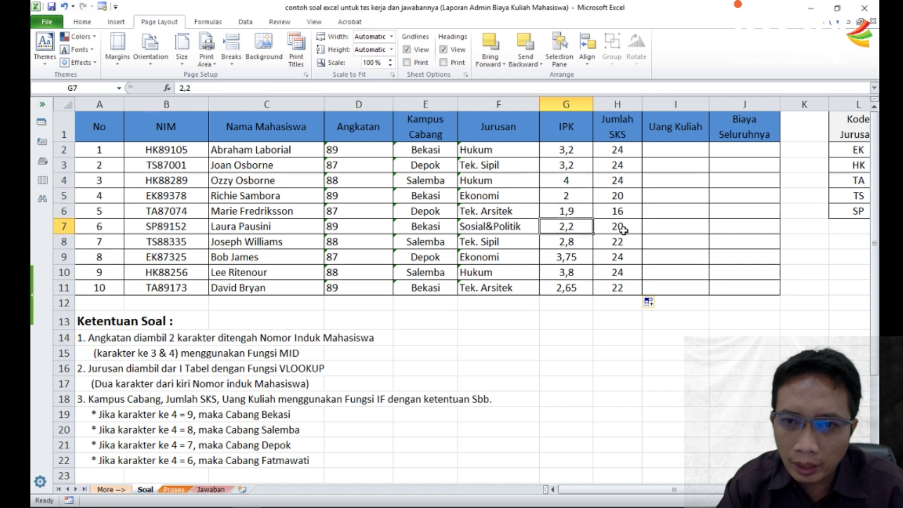
{"action": "left_click", "coordinate": [606, 223]}
{"action": "left_click", "coordinate": [611, 196]}
{"action": "scroll", "coordinate": [312, 397], "scroll_direction": "down", "scroll_amount": 3}
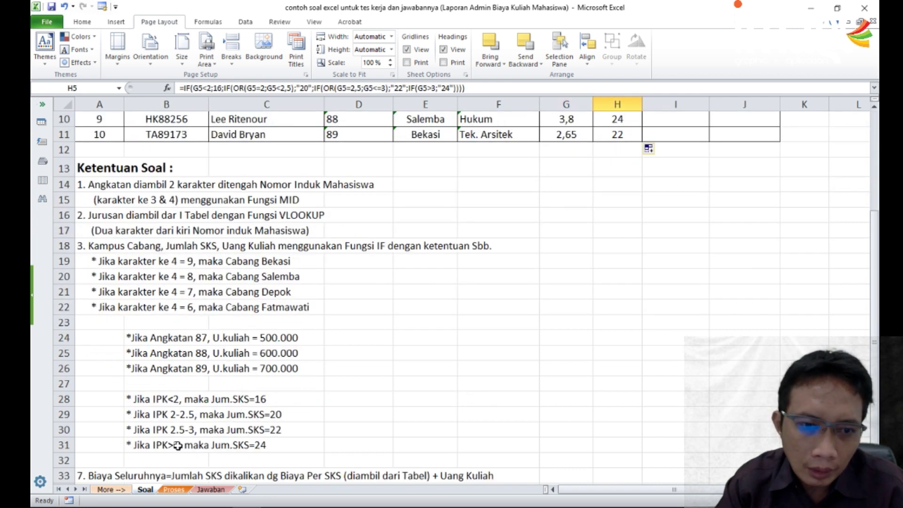
{"action": "scroll", "coordinate": [485, 339], "scroll_direction": "up", "scroll_amount": 3}
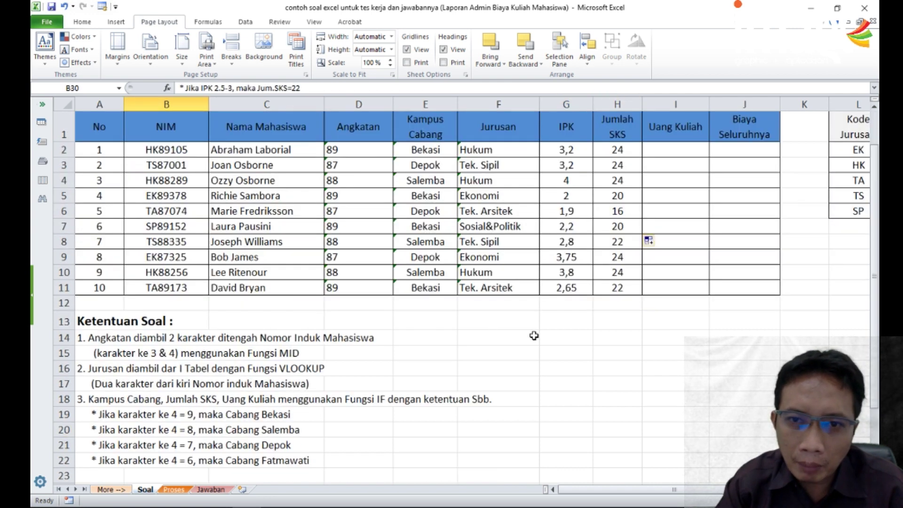
{"action": "left_click", "coordinate": [574, 286]}
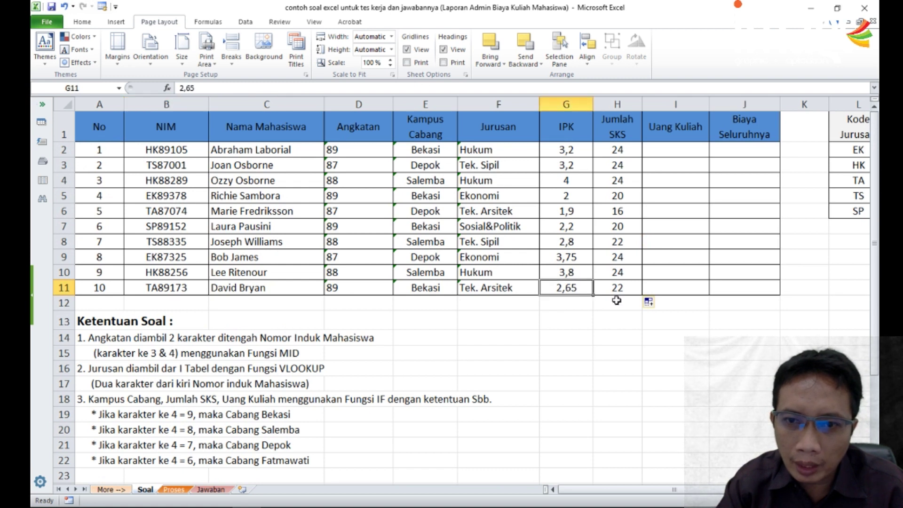
{"action": "left_click", "coordinate": [626, 287]}
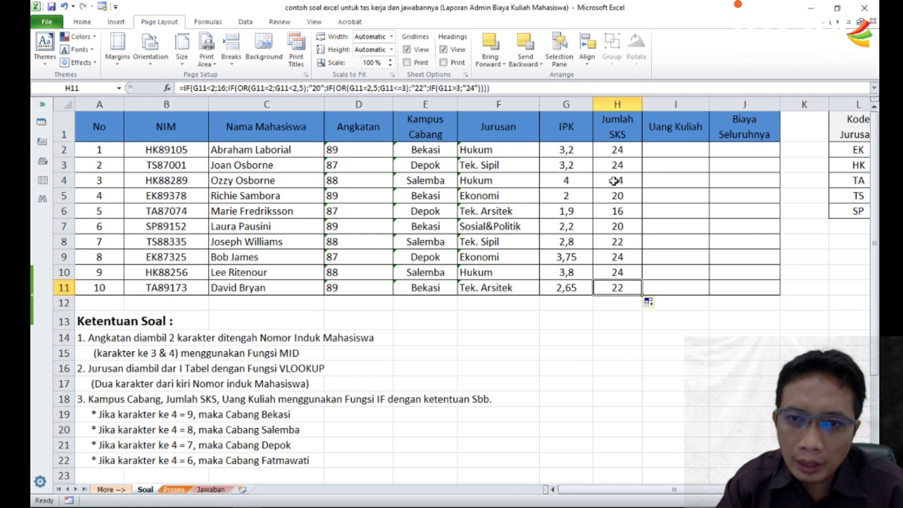
{"action": "left_click", "coordinate": [614, 181]}
{"action": "left_click", "coordinate": [613, 165]}
{"action": "left_click", "coordinate": [617, 150]}
{"action": "scroll", "coordinate": [611, 204], "scroll_direction": "down", "scroll_amount": 2}
{"action": "scroll", "coordinate": [621, 211], "scroll_direction": "up", "scroll_amount": 2}
{"action": "left_click", "coordinate": [697, 322]}
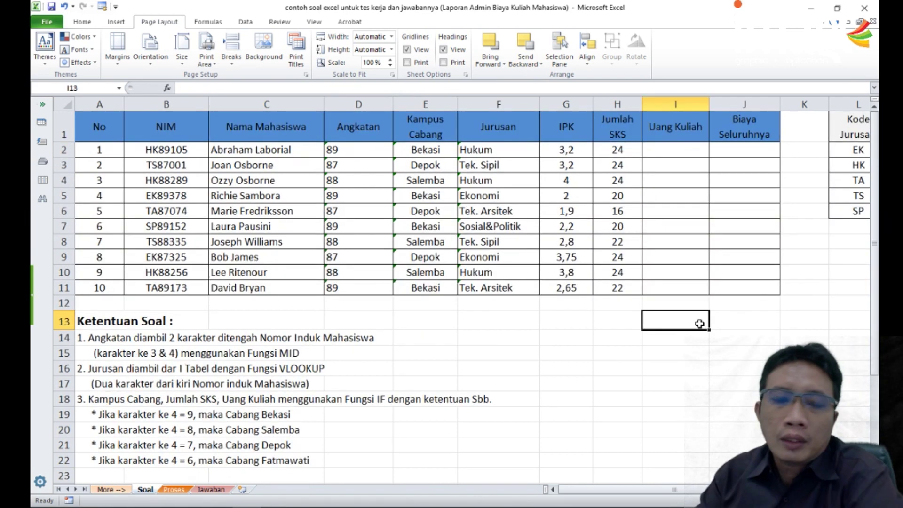
Review the Angkatan rules for Uang Kuliah in rows 24 to 26 and start an IF formula in I2
{"action": "left_click", "coordinate": [670, 143]}
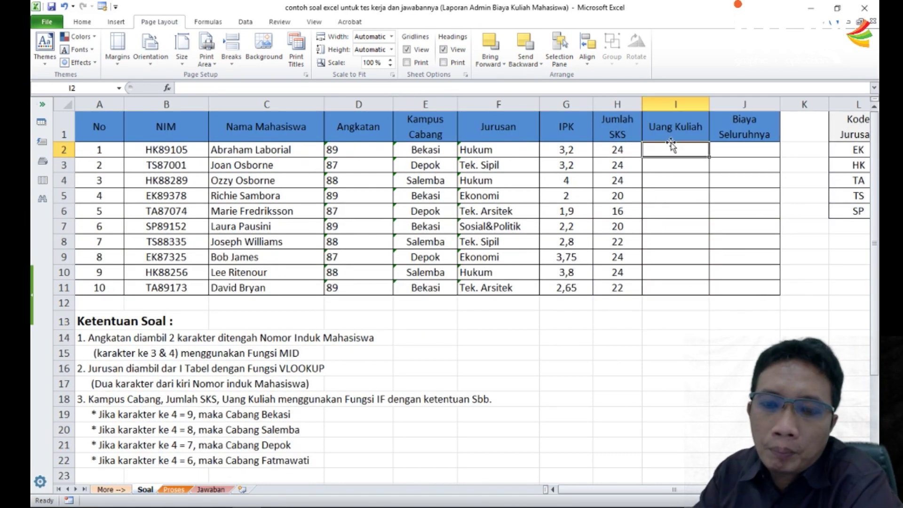
{"action": "scroll", "coordinate": [403, 303], "scroll_direction": "down", "scroll_amount": 4}
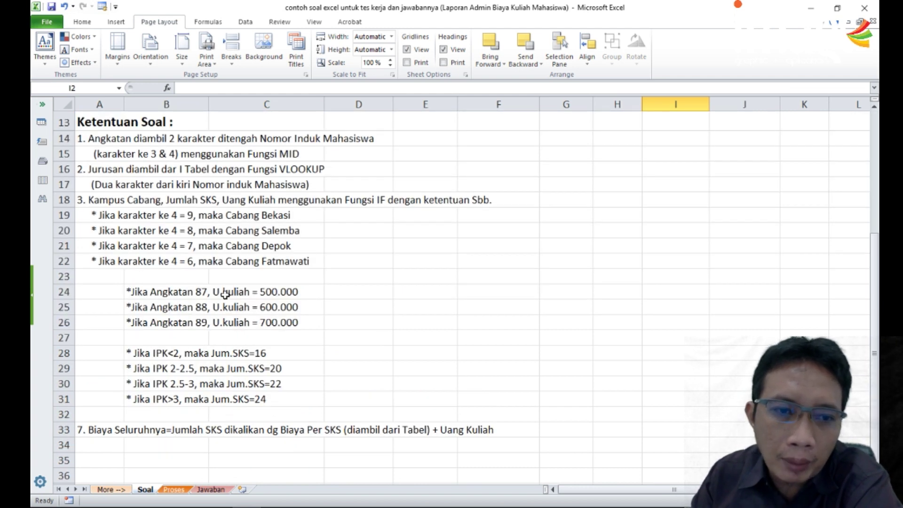
{"action": "scroll", "coordinate": [272, 292], "scroll_direction": "up", "scroll_amount": 4}
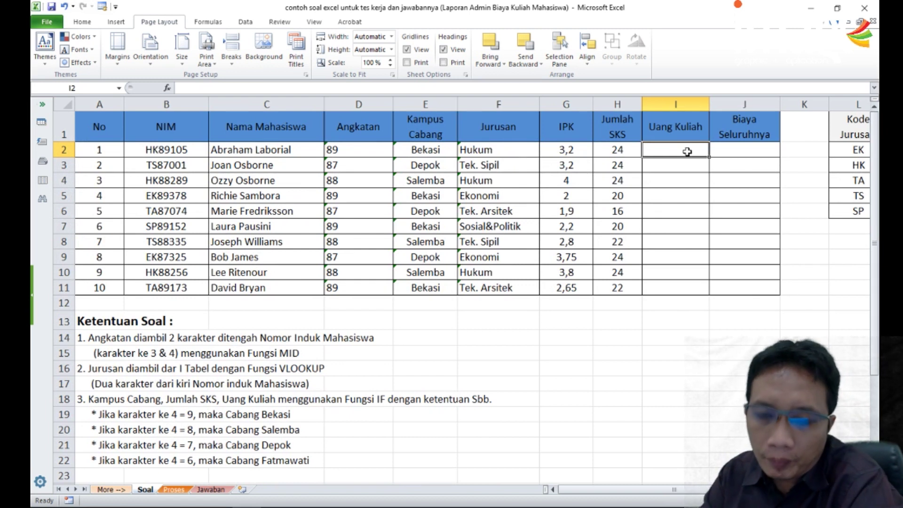
{"action": "type", "text": "="}
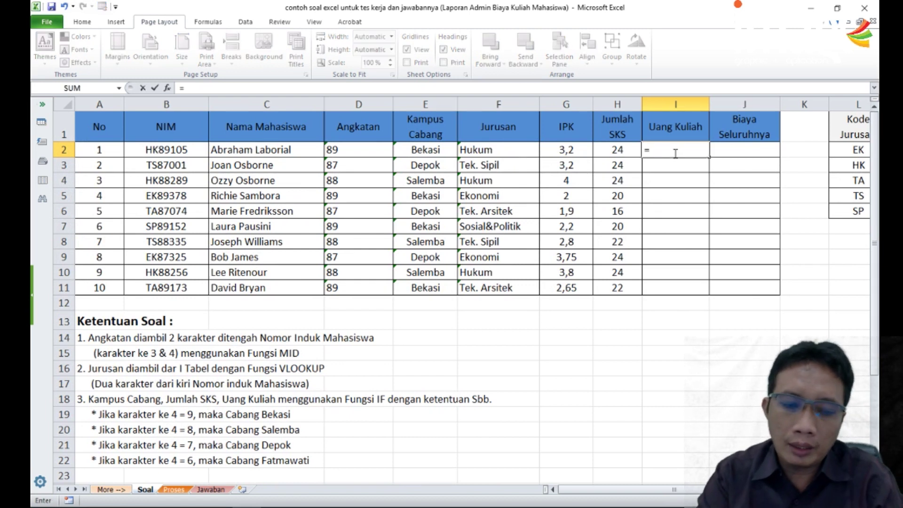
{"action": "type", "text": "if"}
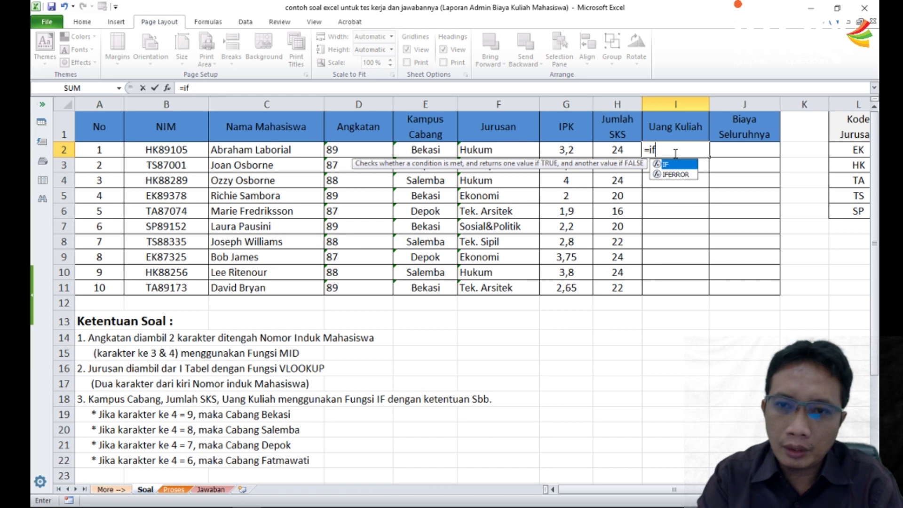
{"action": "type", "text": "("}
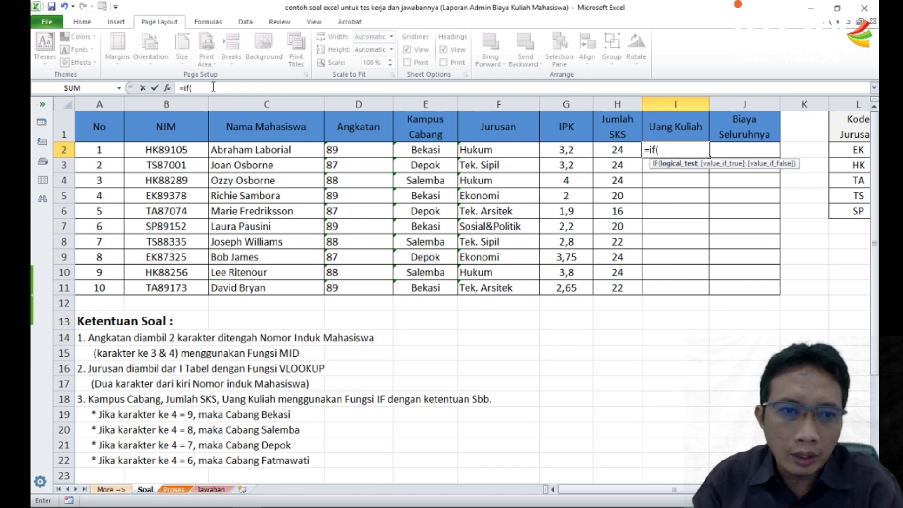
{"action": "left_click", "coordinate": [169, 150]}
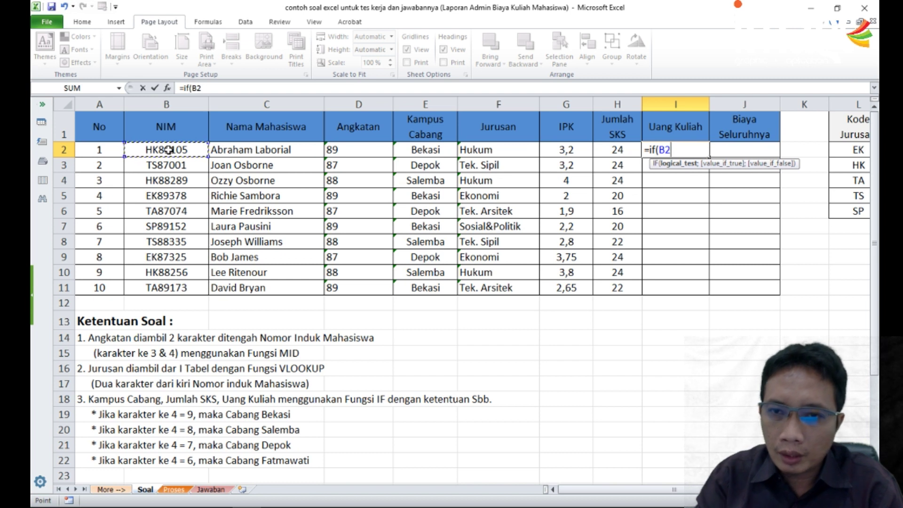
{"action": "key", "text": "BackSpace"}
{"action": "key", "text": "BackSpace"}
Set the IF condition in I2 to test whether MID(B2;3;2) equals "87"
{"action": "type", "text": "mid("}
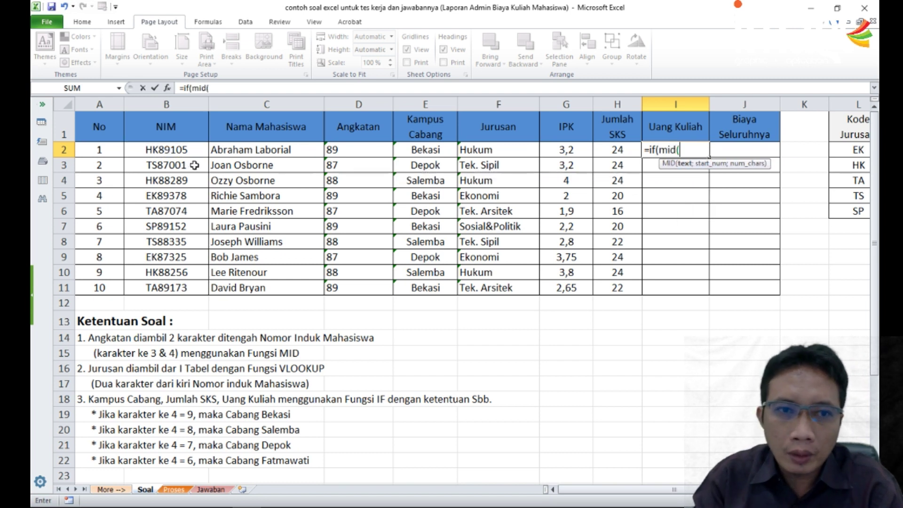
{"action": "left_click", "coordinate": [180, 150]}
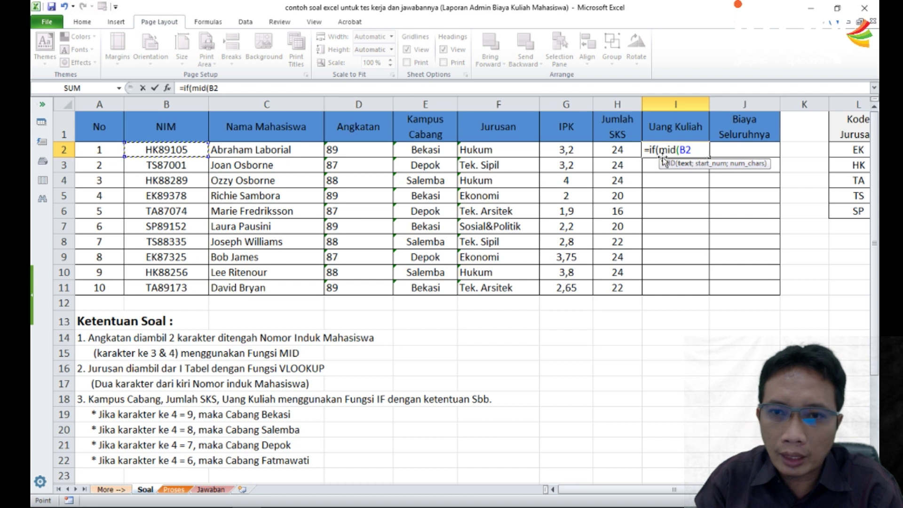
{"action": "type", "text": ";"}
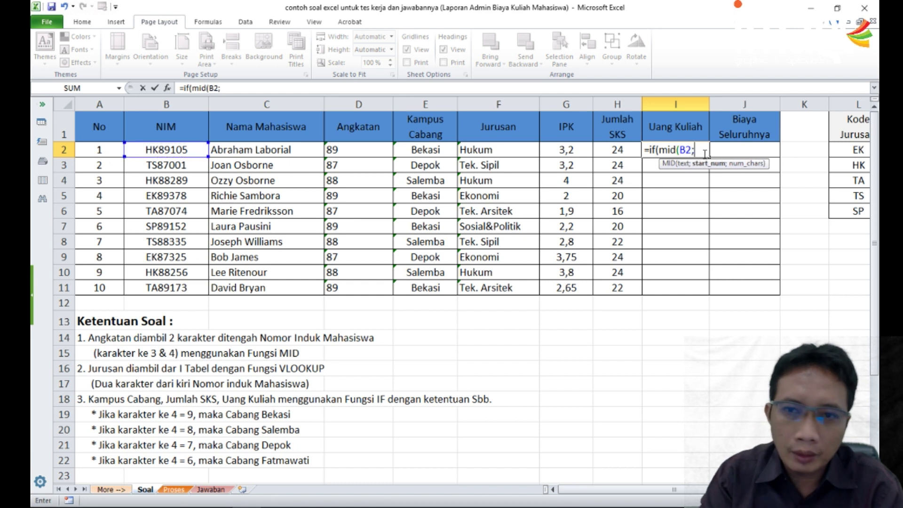
{"action": "type", "text": "3;2)="}
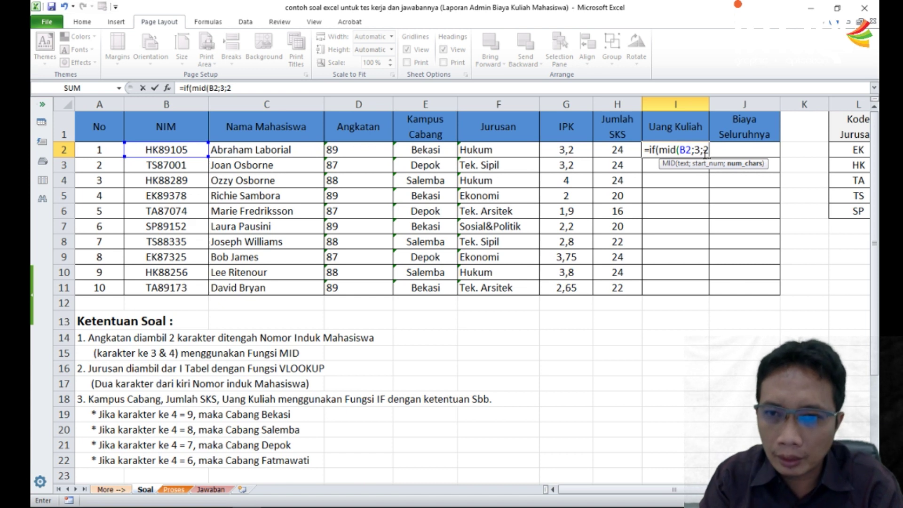
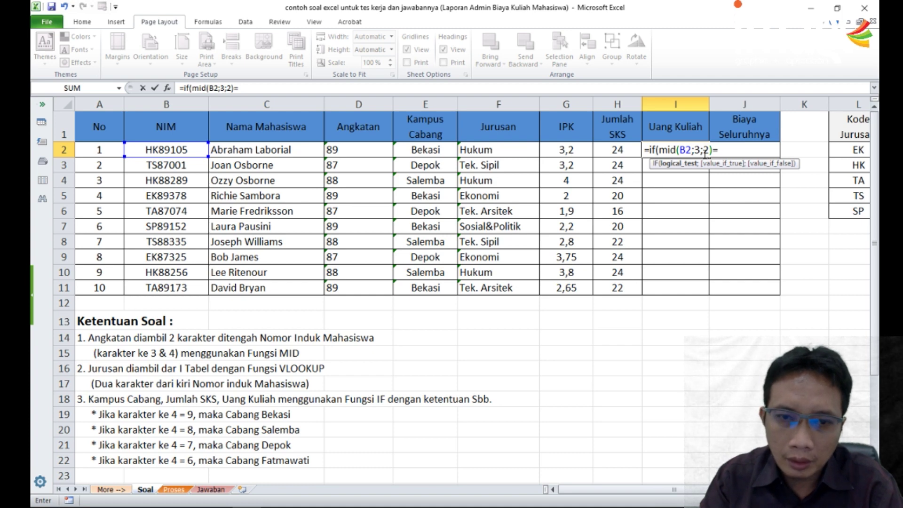
{"action": "scroll", "coordinate": [484, 335], "scroll_direction": "down", "scroll_amount": 2}
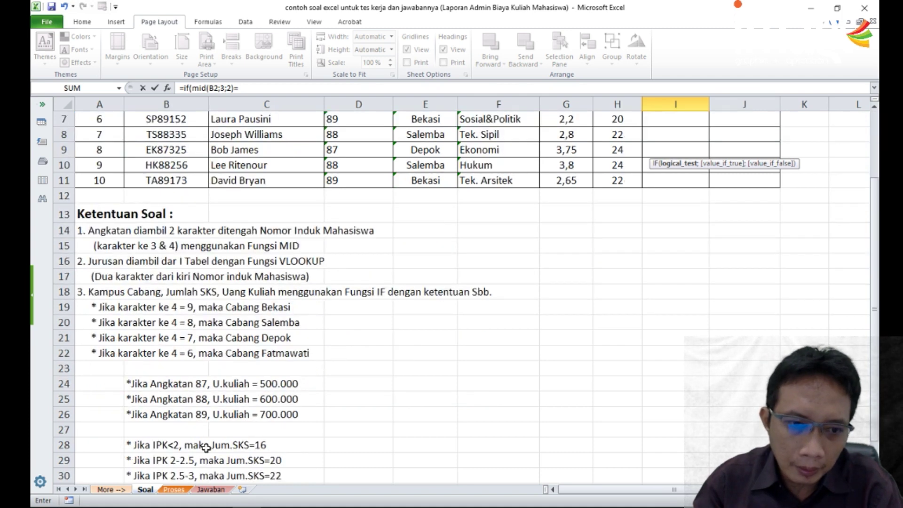
{"action": "scroll", "coordinate": [560, 251], "scroll_direction": "up", "scroll_amount": 2}
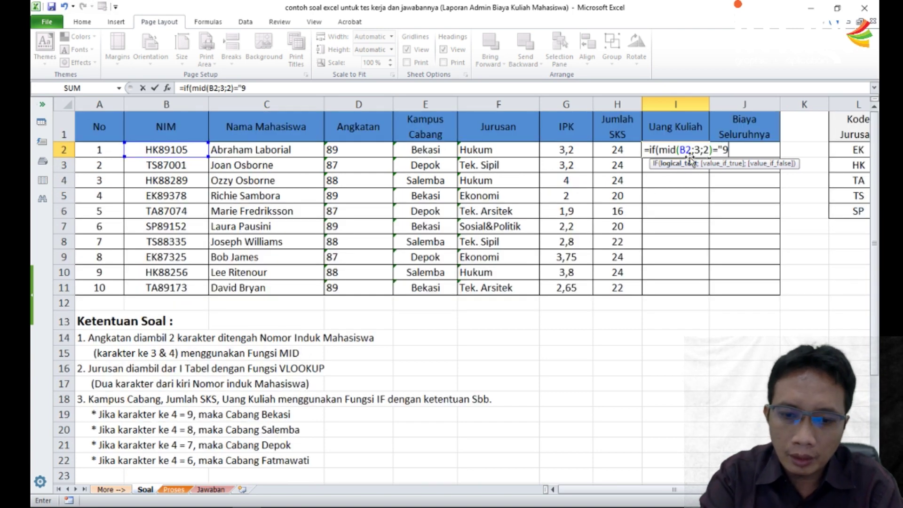
{"action": "key", "text": "BackSpace"}
{"action": "type", "text": "87"}
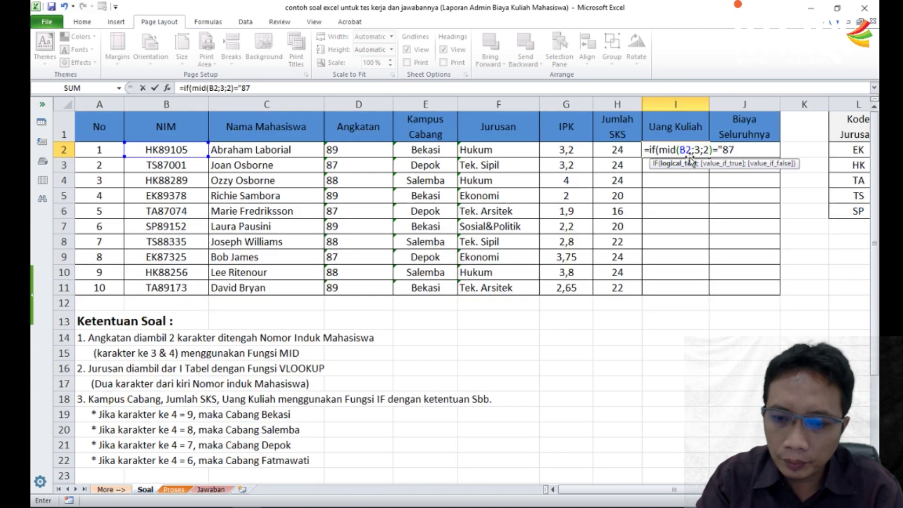
Give I2's "87" condition the result "50000" and enter the formula, accepting the proposed correction
{"action": "type", "text": "\";\""}
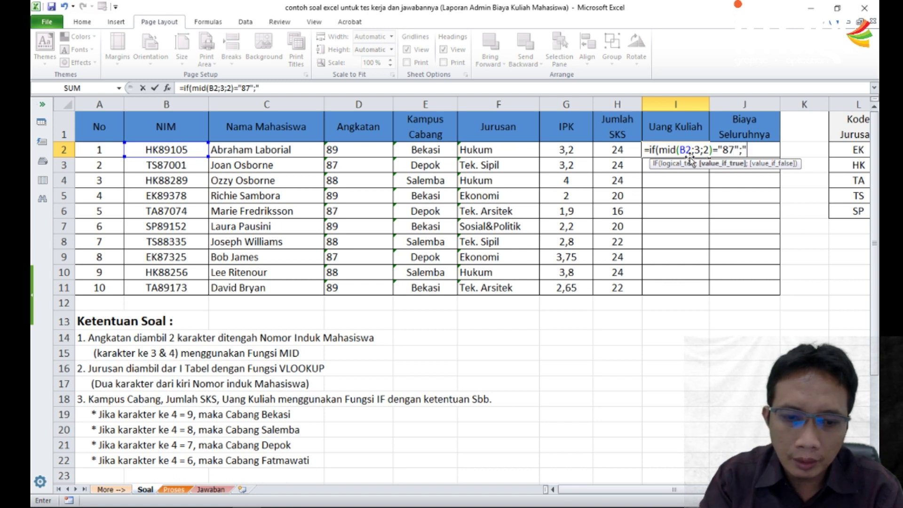
{"action": "type", "text": "50000"}
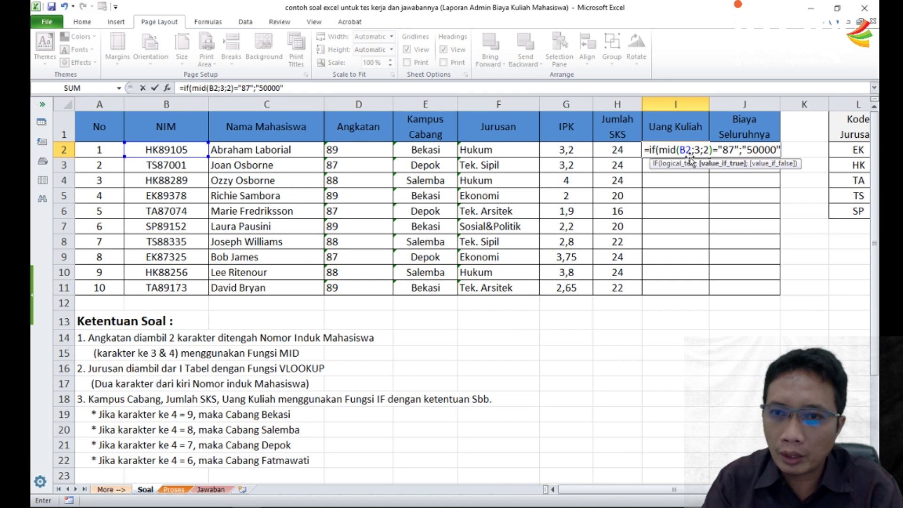
{"action": "type", "text": "\""}
{"action": "key", "text": "Return"}
{"action": "key", "text": "Return"}
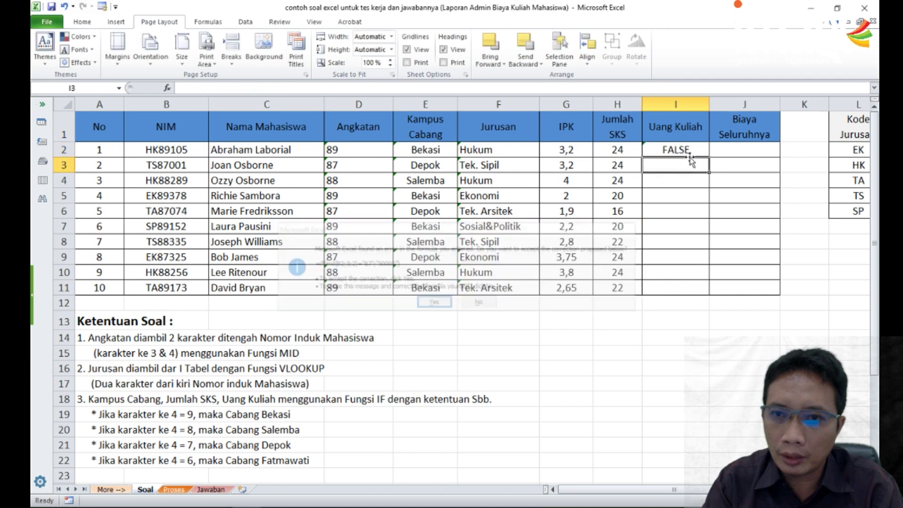
Copy the whole IF expression inside I2's formula, without its leading equals sign
{"action": "left_click", "coordinate": [688, 155]}
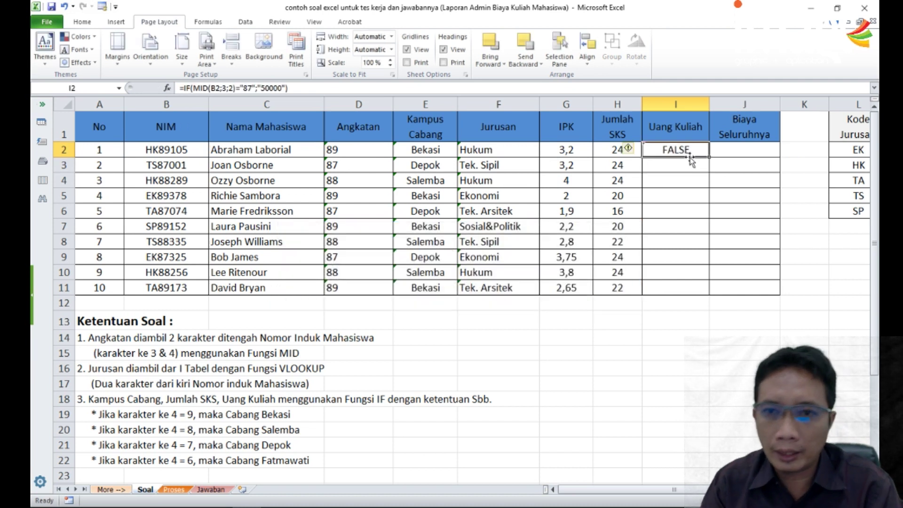
{"action": "double_click", "coordinate": [689, 157]}
{"action": "key", "text": "shift+Left"}
{"action": "key", "text": "shift+Left"}
{"action": "key", "text": "shift+Left"}
{"action": "key", "text": "shift+Left"}
{"action": "key", "text": "shift+Left"}
{"action": "key", "text": "shift+Left"}
{"action": "key", "text": "shift+Left"}
{"action": "key", "text": "shift+Left"}
{"action": "key", "text": "shift+Left"}
{"action": "key", "text": "shift+Left"}
{"action": "key", "text": "shift+Left"}
{"action": "key", "text": "shift+Left"}
{"action": "key", "text": "shift+Left"}
{"action": "key", "text": "shift+Left"}
{"action": "key", "text": "shift+Left"}
{"action": "key", "text": "shift+Left"}
{"action": "key", "text": "shift+Left"}
{"action": "key", "text": "shift+Left"}
{"action": "key", "text": "shift+Left"}
{"action": "key", "text": "shift+Left"}
{"action": "key", "text": "shift+Left"}
{"action": "key", "text": "shift+Left"}
{"action": "key", "text": "shift+Left"}
{"action": "key", "text": "shift+Left"}
{"action": "key", "text": "shift+Left"}
{"action": "key", "text": "shift+Left"}
{"action": "key", "text": "ctrl+c"}
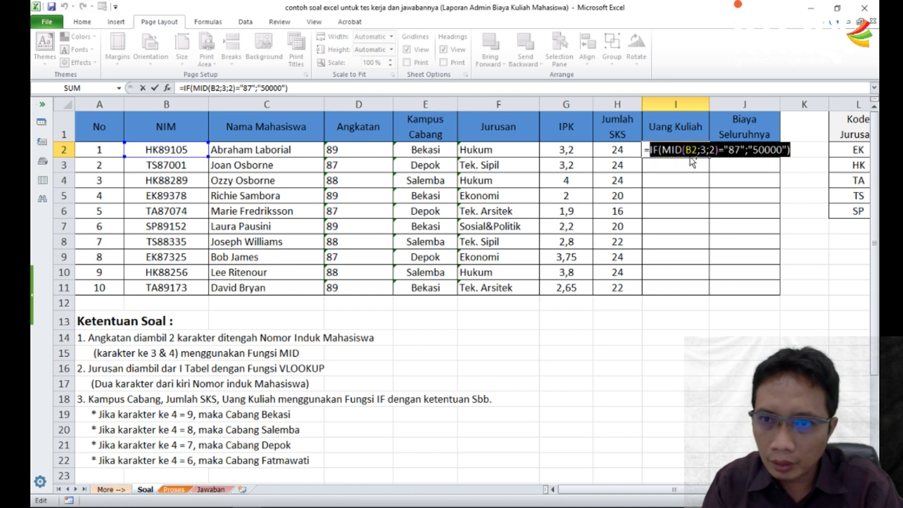
{"action": "key", "text": "Right"}
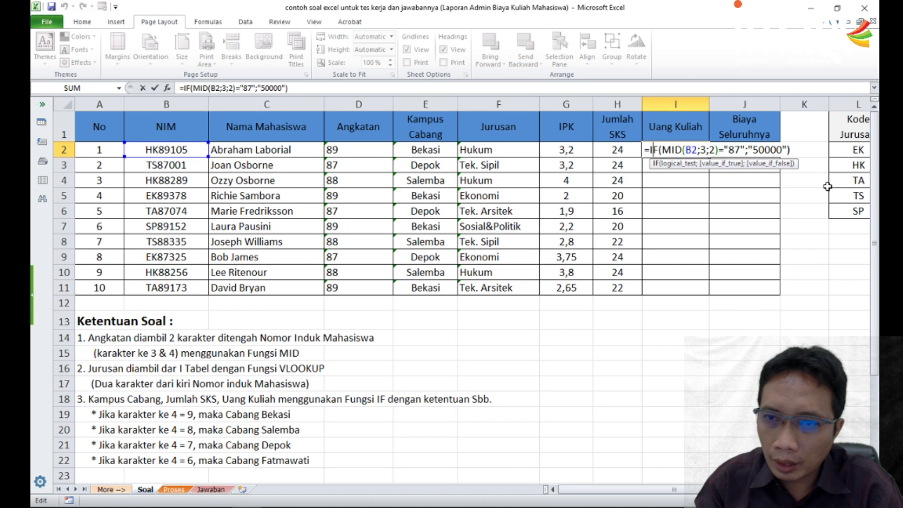
Replace I2's closing parenthesis with a semicolon and append the copied IF expression as the value if false
{"action": "left_click", "coordinate": [796, 151]}
{"action": "key", "text": "BackSpace"}
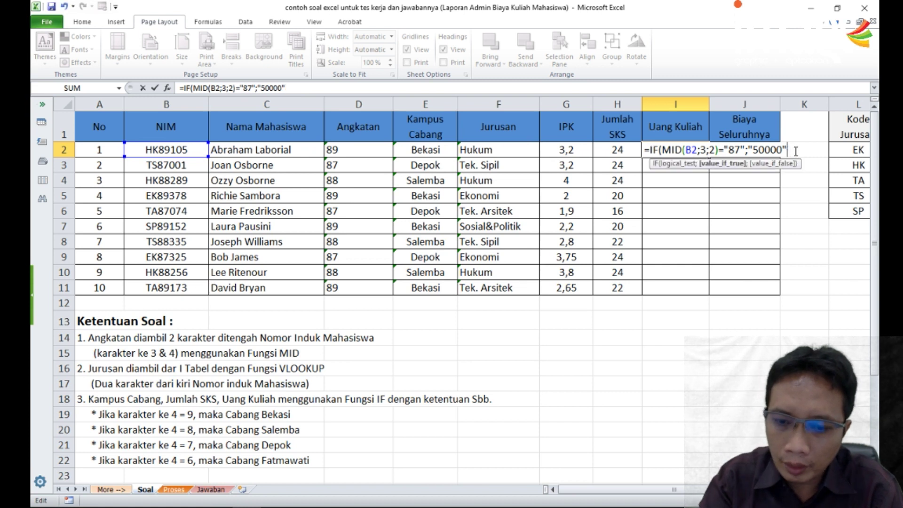
{"action": "type", "text": ";"}
{"action": "key", "text": "ctrl+v"}
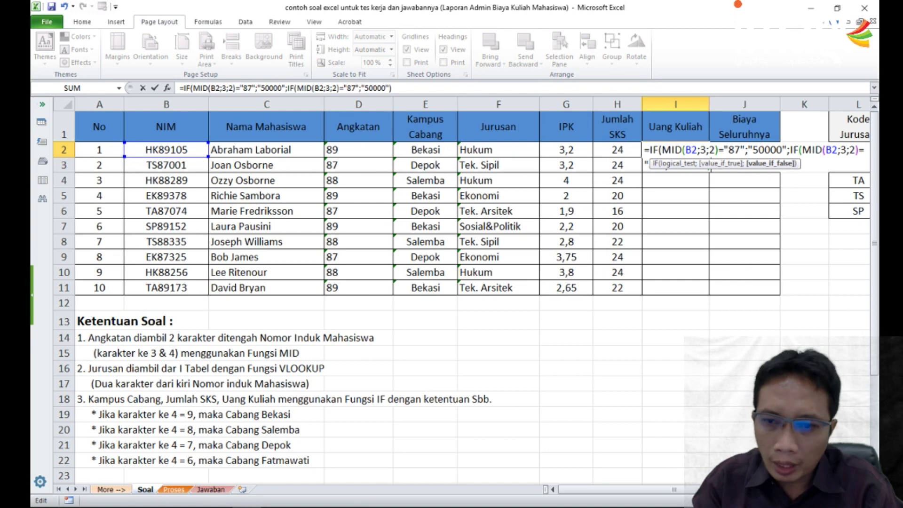
Change the second IF clause in I2 to test for "88" with the result "60000", and remove its closing parenthesis
{"action": "left_click_drag", "start_coordinate": [733, 489], "coordinate": [793, 489]}
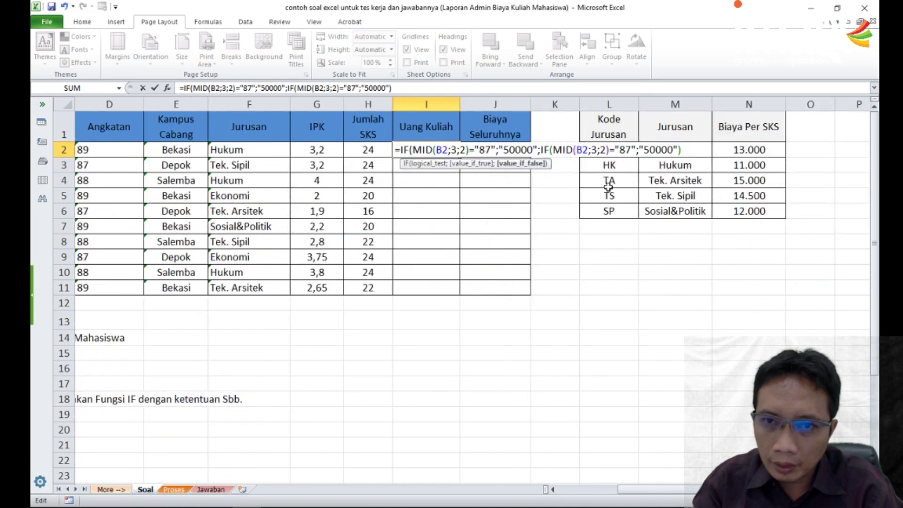
{"action": "scroll", "coordinate": [248, 392], "scroll_direction": "down", "scroll_amount": 5}
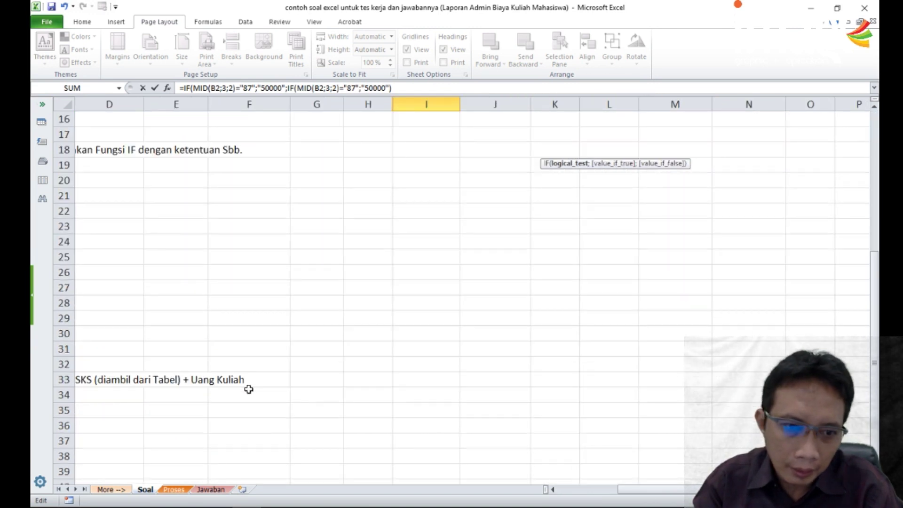
{"action": "left_click", "coordinate": [553, 490]}
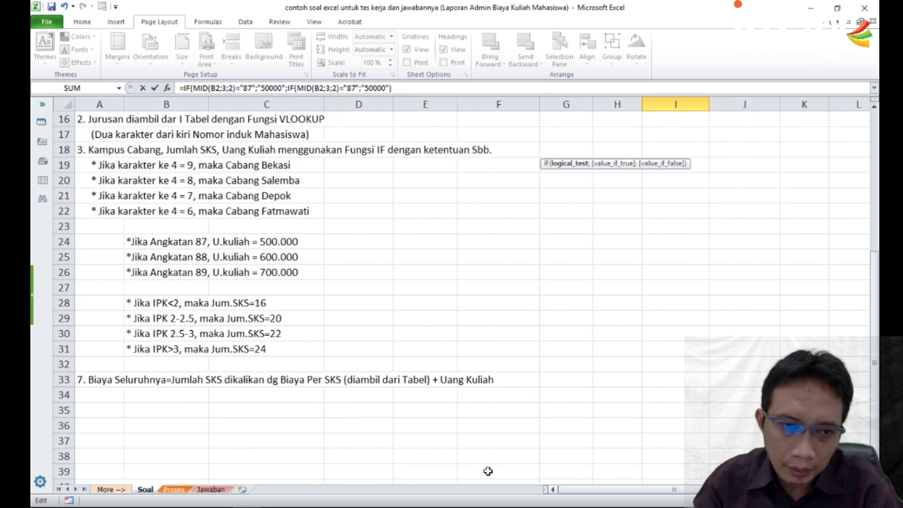
{"action": "scroll", "coordinate": [571, 292], "scroll_direction": "up", "scroll_amount": 5}
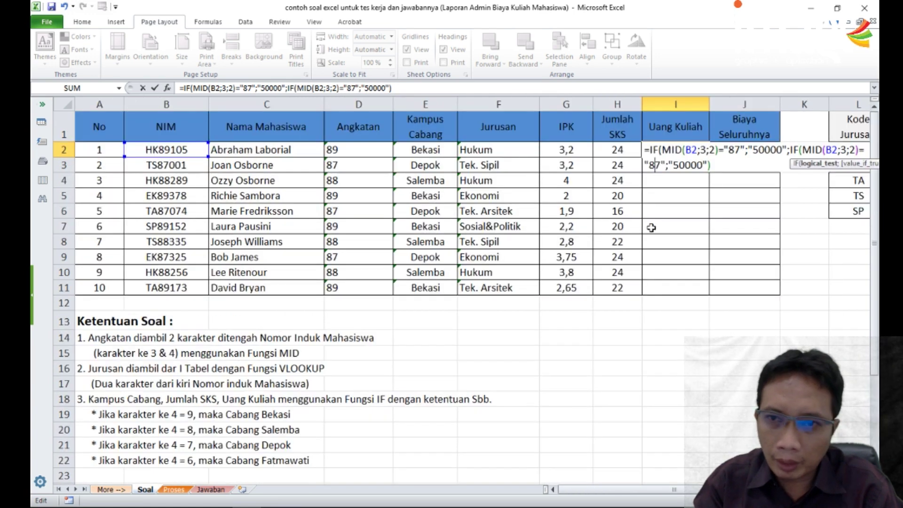
{"action": "left_click", "coordinate": [659, 161]}
{"action": "key", "text": "shift+Left"}
{"action": "type", "text": "8"}
{"action": "key", "text": "Right"}
{"action": "key", "text": "Right"}
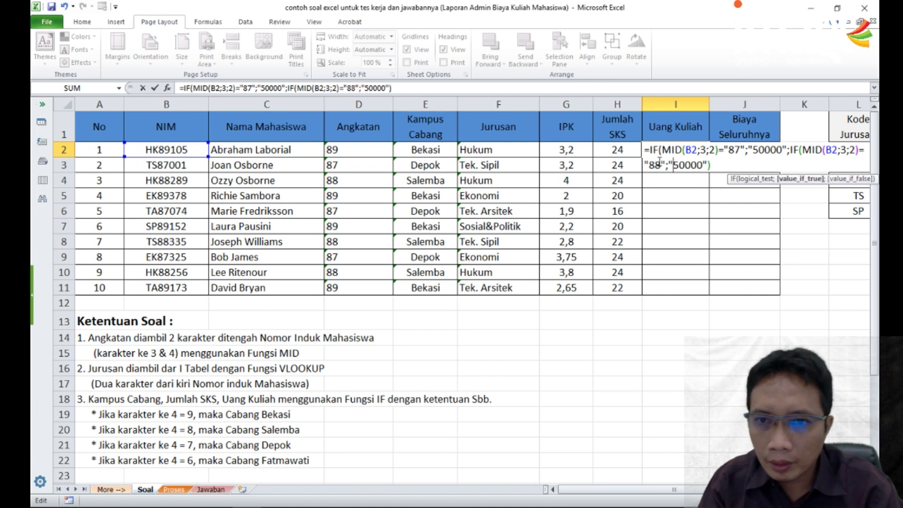
{"action": "type", "text": "6"}
{"action": "key", "text": "Right"}
{"action": "key", "text": "Right"}
{"action": "key", "text": "Right"}
{"action": "key", "text": "Right"}
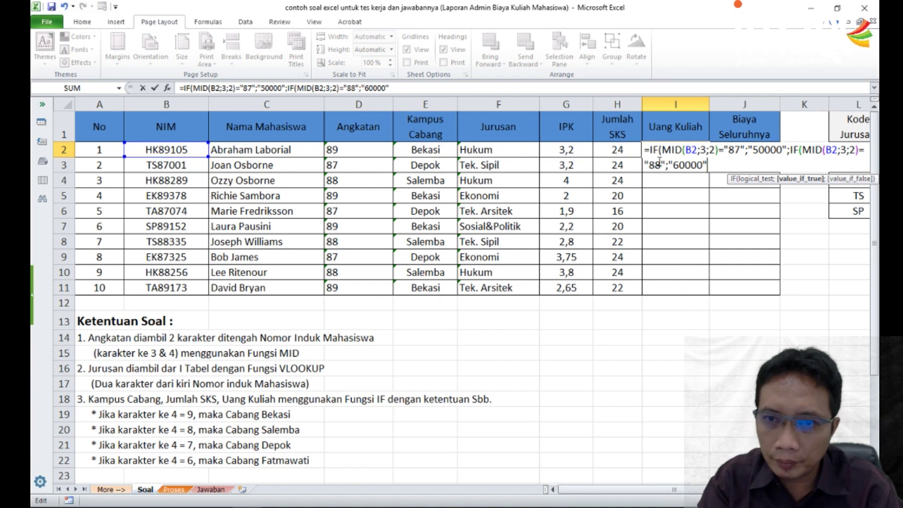
Append a third nested IF clause in I2 that tests MID(B2;3;2) for "89" and returns "70000"
{"action": "type", "text": ";IF(MID(B2;3;2)=\"87\";\"50000\")"}
{"action": "key", "text": "Left"}
{"action": "key", "text": "Left"}
{"action": "key", "text": "Left"}
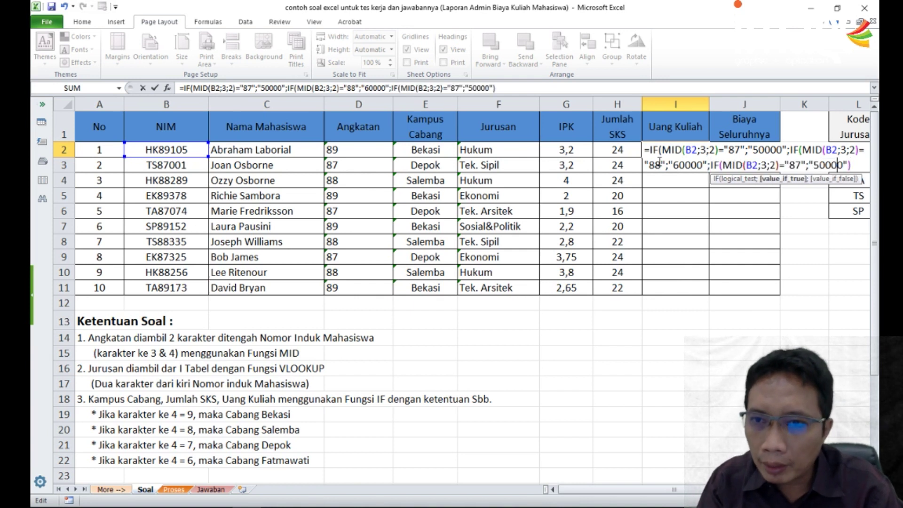
{"action": "key", "text": "Left"}
{"action": "key", "text": "Left"}
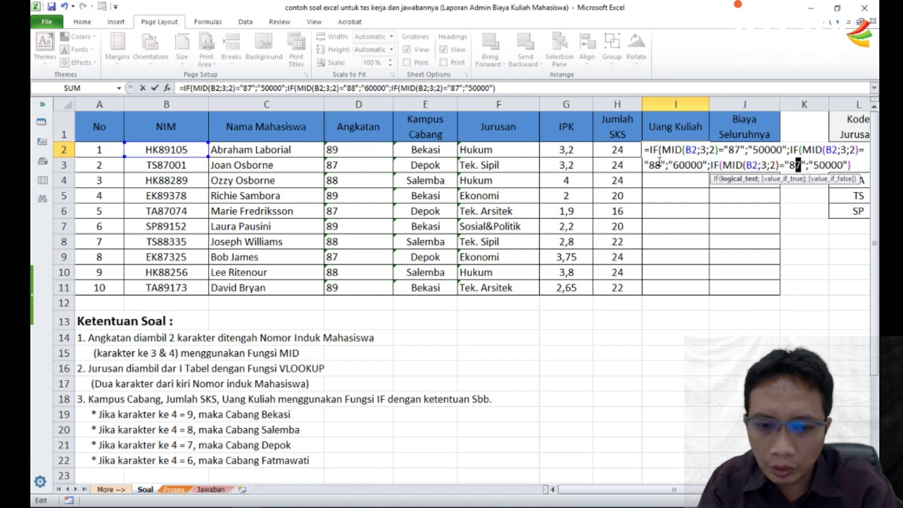
{"action": "type", "text": "9"}
{"action": "key", "text": "Right"}
{"action": "key", "text": "Right"}
{"action": "key", "text": "Right"}
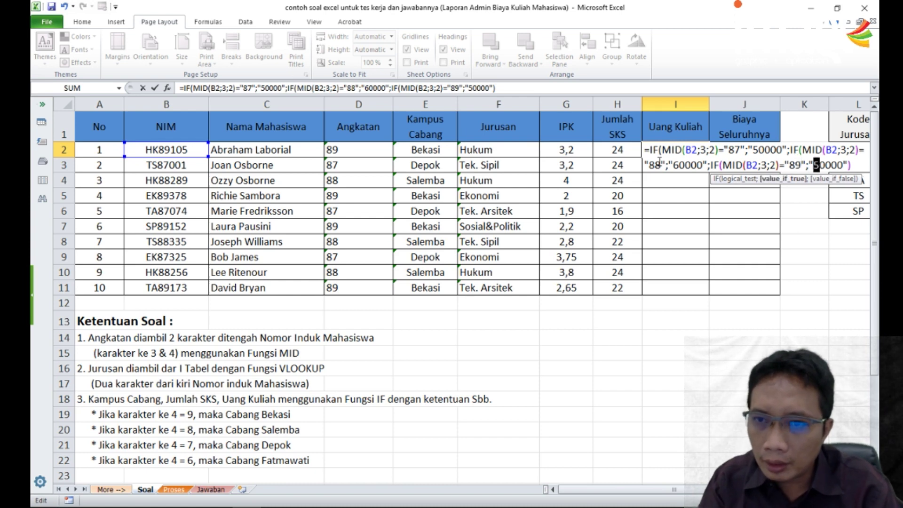
{"action": "type", "text": "7"}
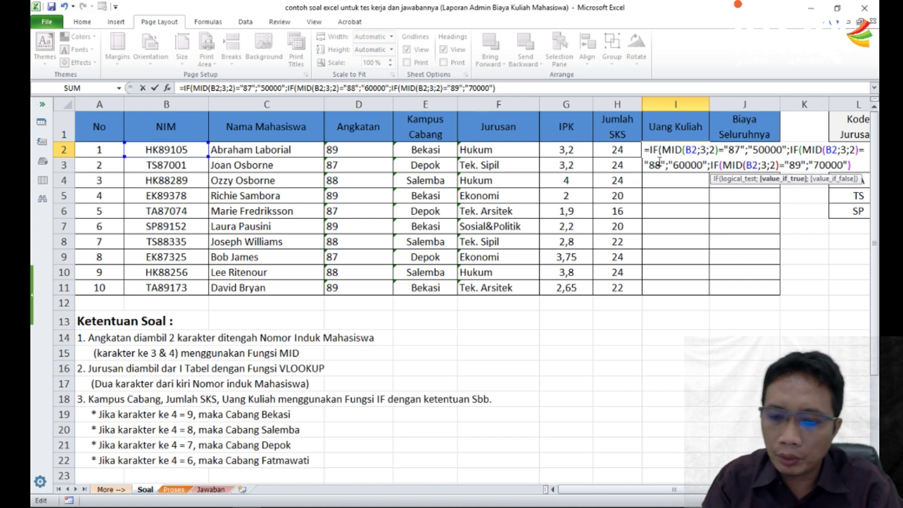
Enter I2's formula, accepting the proposed correction, and fill it down the Uang Kuliah column to I11
{"action": "key", "text": "Return"}
{"action": "key", "text": "Return"}
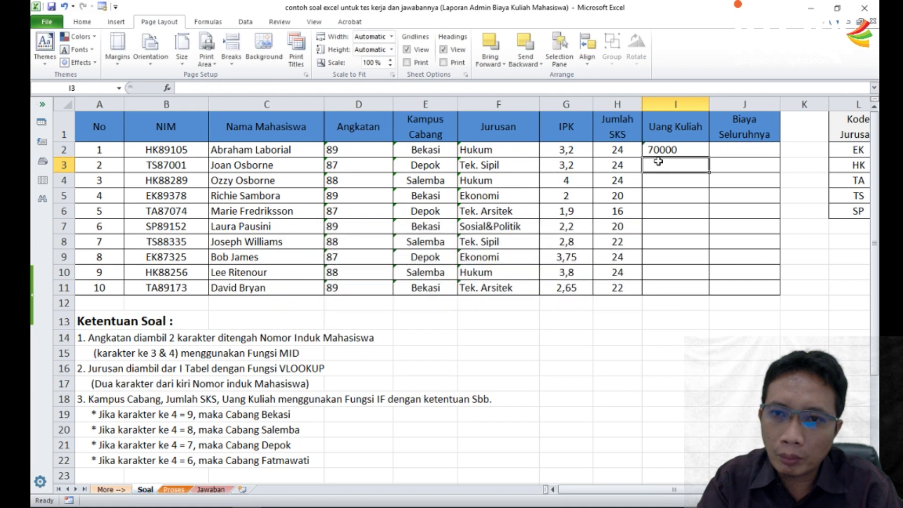
{"action": "left_click", "coordinate": [660, 150]}
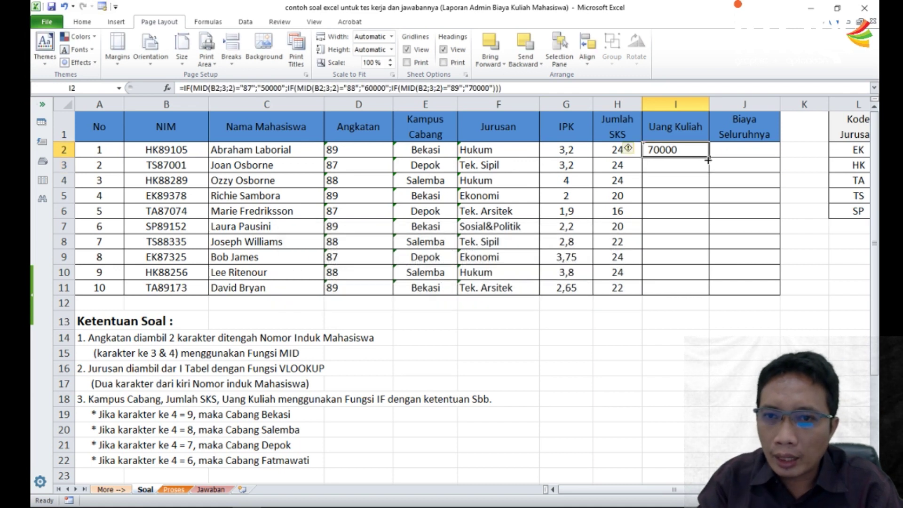
{"action": "left_click_drag", "start_coordinate": [709, 158], "coordinate": [708, 292]}
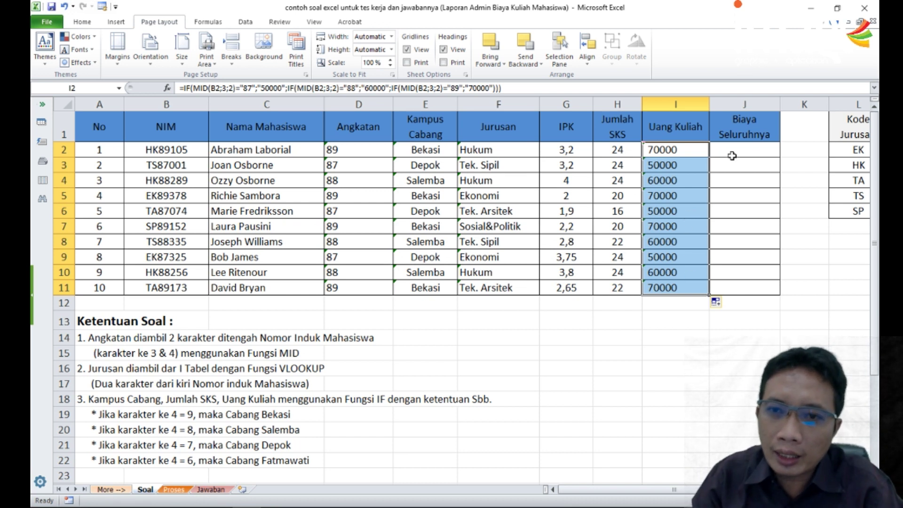
Review the finished formula in I2 and the Biaya Seluruhnya rule in row 33 for column J
{"action": "left_click", "coordinate": [671, 148]}
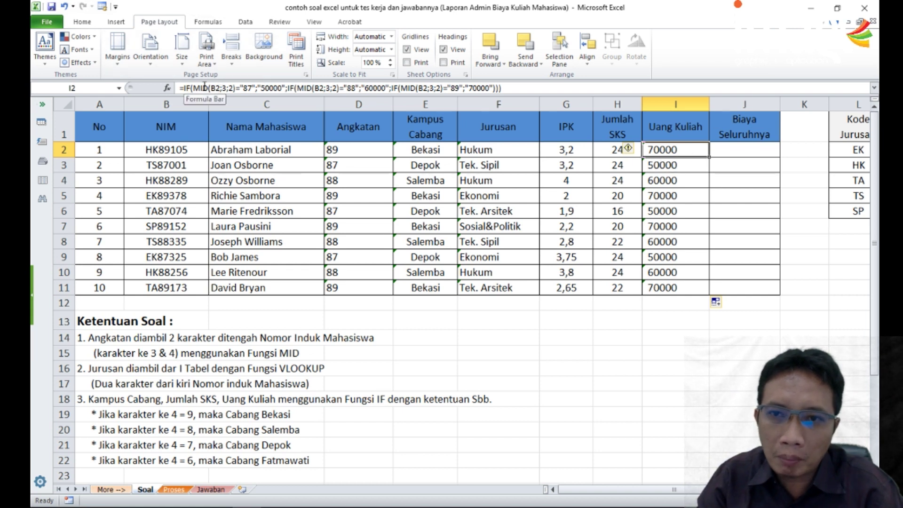
{"action": "left_click", "coordinate": [739, 157]}
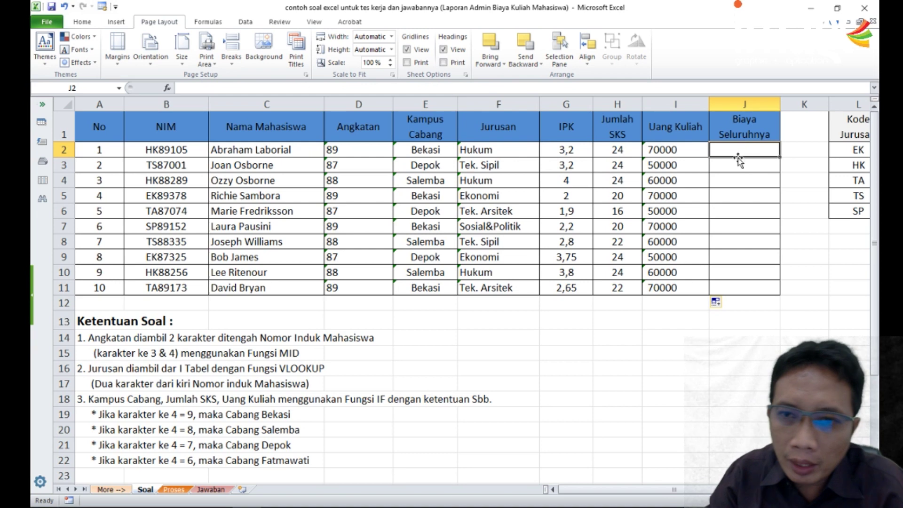
{"action": "scroll", "coordinate": [333, 381], "scroll_direction": "down", "scroll_amount": 5}
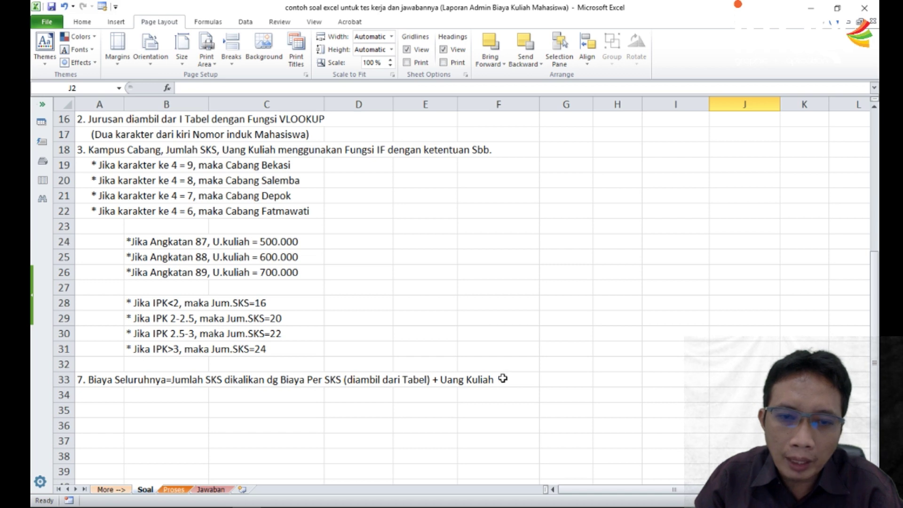
{"action": "scroll", "coordinate": [464, 383], "scroll_direction": "up", "scroll_amount": 5}
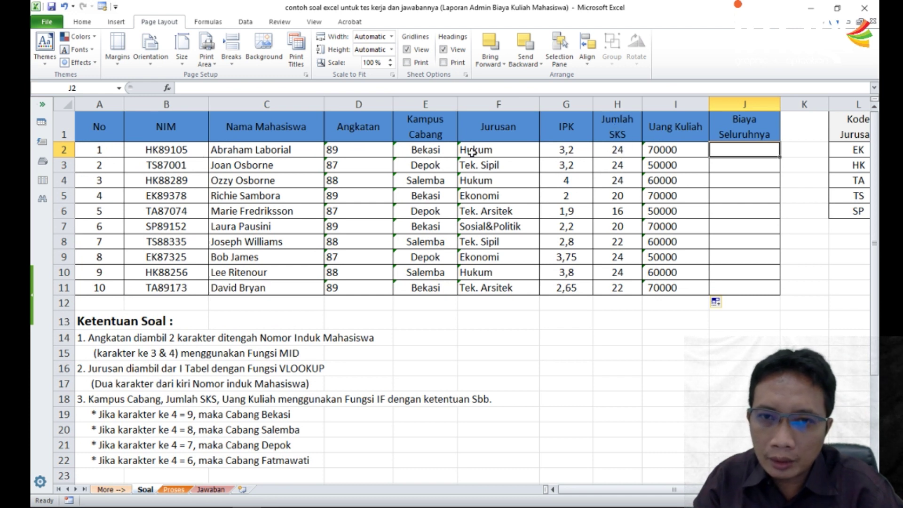
Copy the first student's name from C2 into H15 for a trial calculation below the table
{"action": "left_click", "coordinate": [266, 153]}
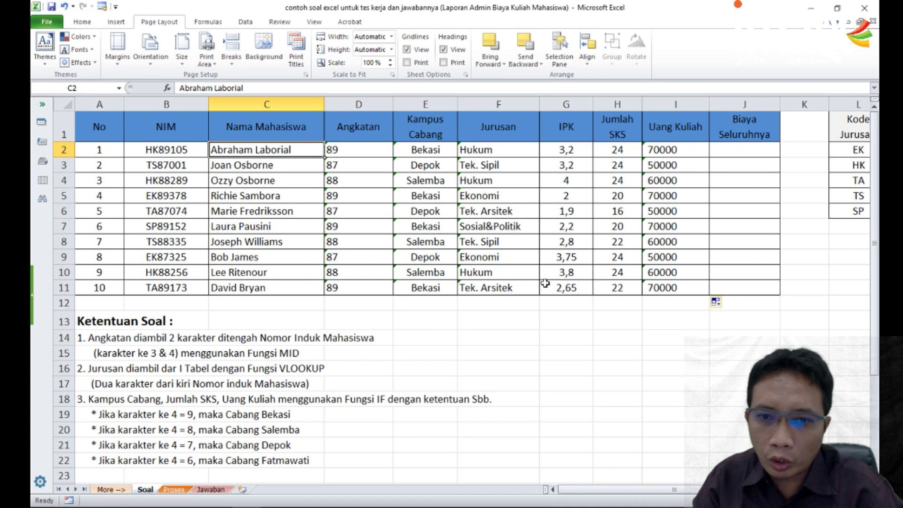
{"action": "key", "text": "ctrl+c"}
{"action": "left_click", "coordinate": [607, 354]}
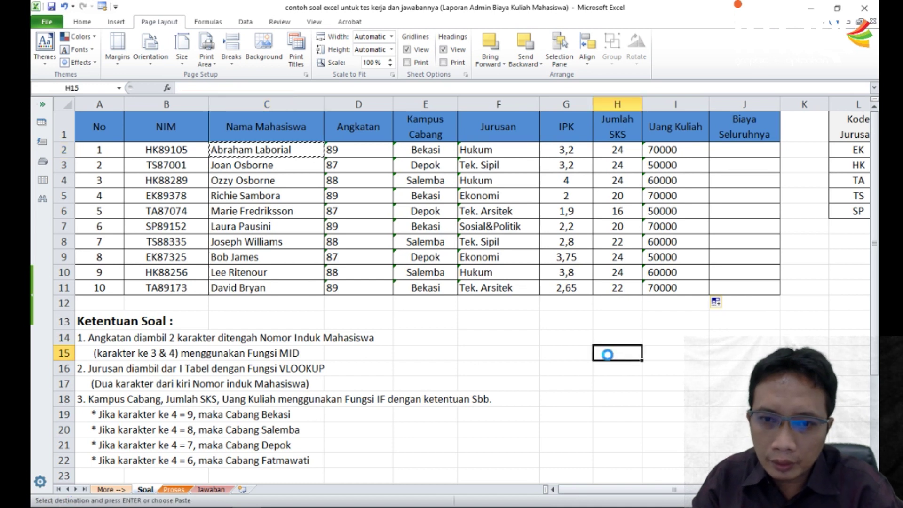
{"action": "key", "text": "ctrl+v"}
Add the heading BIAYA in J14
{"action": "left_click", "coordinate": [739, 353]}
{"action": "left_click", "coordinate": [737, 332]}
{"action": "double_click", "coordinate": [737, 332]}
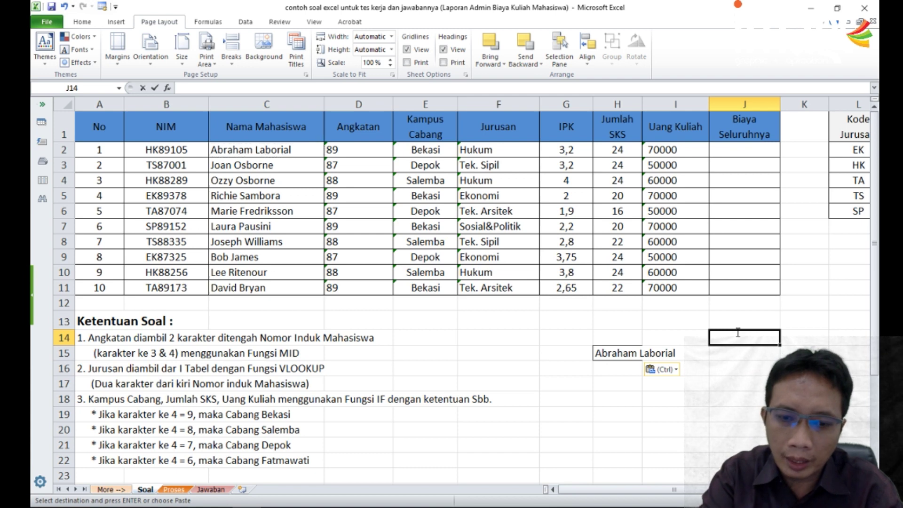
{"action": "type", "text": "BIAYA"}
{"action": "key", "text": "Return"}
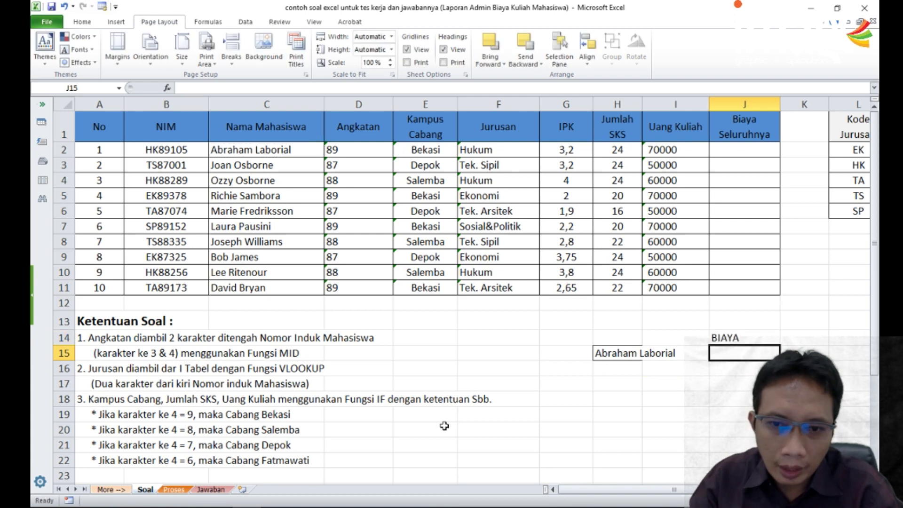
Check the Biaya Seluruhnya rule in row 33 and enter =H2*N3 in J15, multiplying Jumlah SKS by the Hukum cost per SKS
{"action": "scroll", "coordinate": [444, 425], "scroll_direction": "down", "scroll_amount": 6}
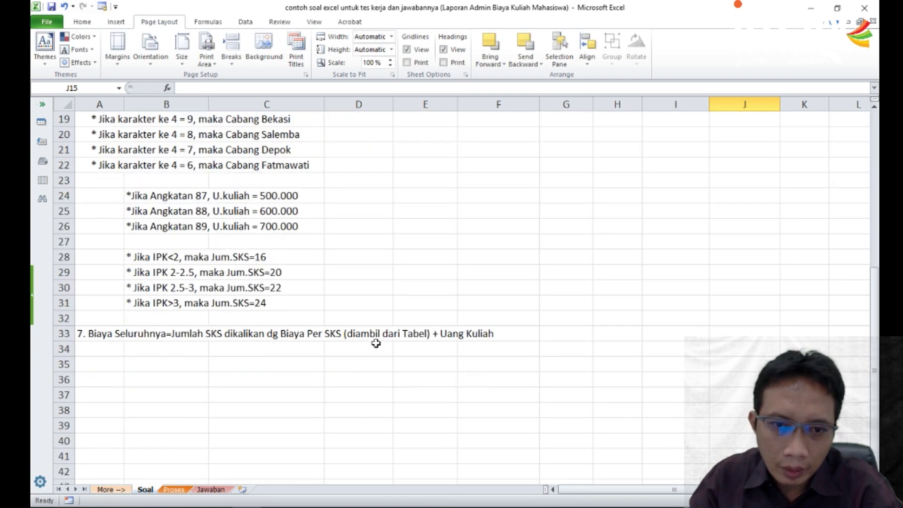
{"action": "left_click", "coordinate": [212, 336]}
{"action": "scroll", "coordinate": [643, 335], "scroll_direction": "up", "scroll_amount": 5}
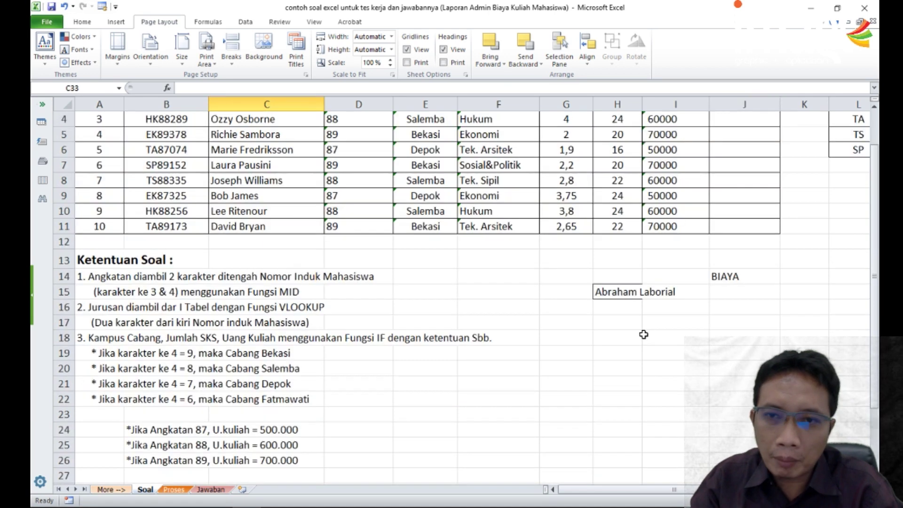
{"action": "scroll", "coordinate": [644, 334], "scroll_direction": "up", "scroll_amount": 1}
{"action": "left_click", "coordinate": [616, 149]}
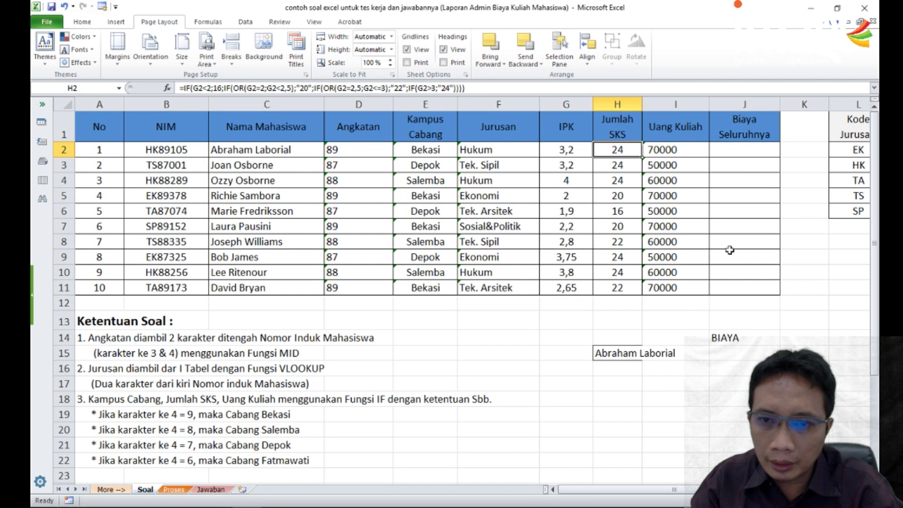
{"action": "left_click", "coordinate": [730, 354]}
{"action": "type", "text": "="}
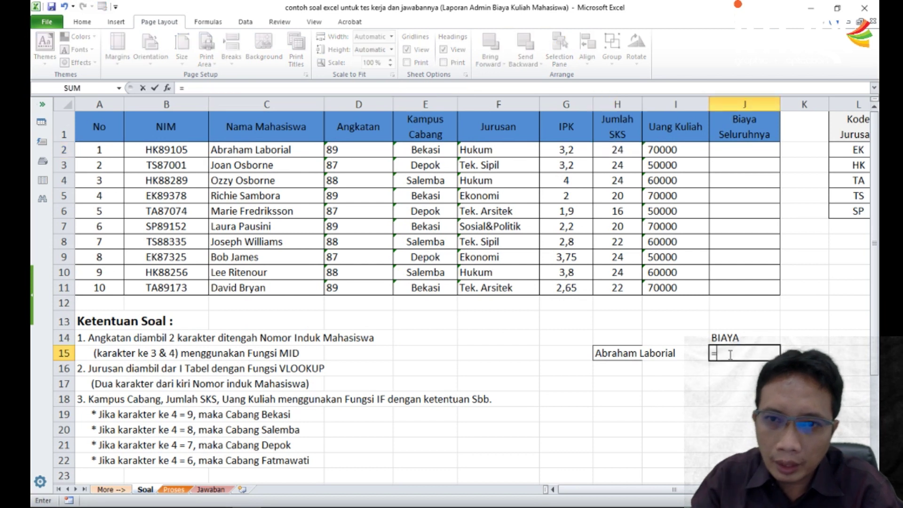
{"action": "left_click", "coordinate": [616, 149]}
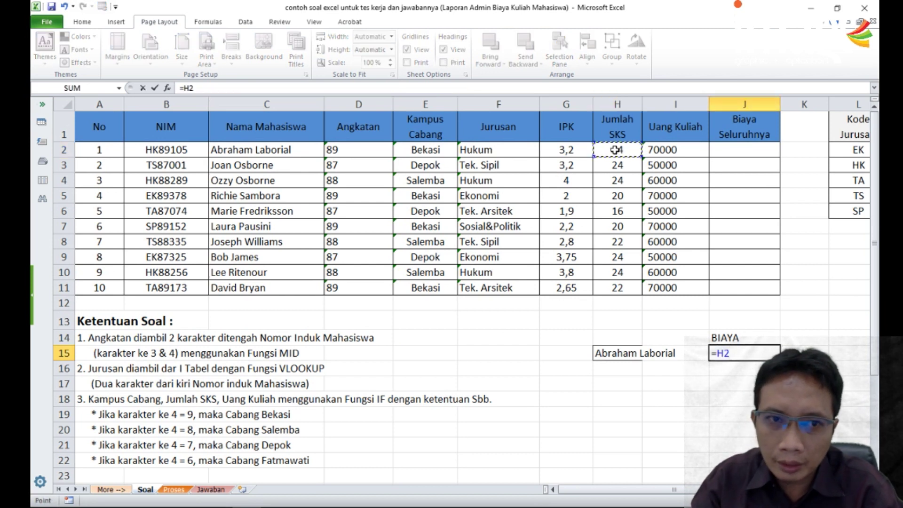
{"action": "type", "text": "*"}
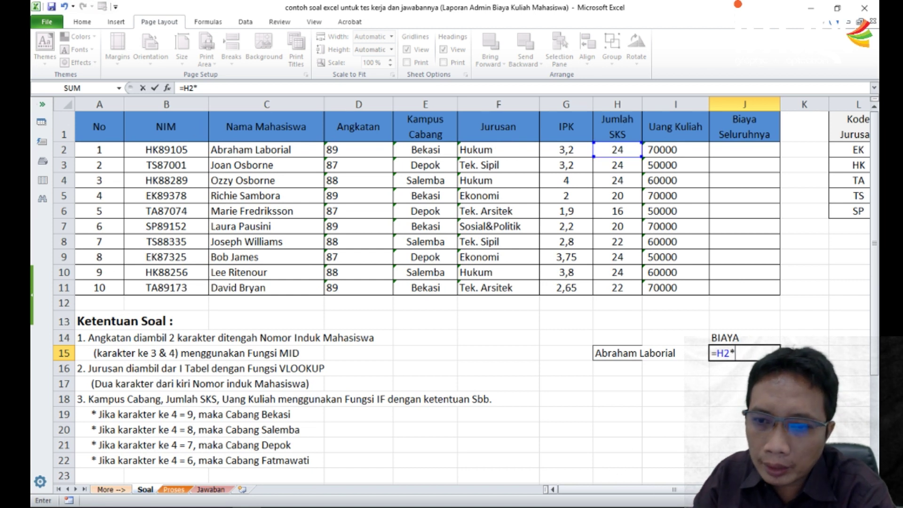
{"action": "left_click", "coordinate": [865, 490]}
{"action": "left_click", "coordinate": [865, 490]}
{"action": "left_click", "coordinate": [865, 490]}
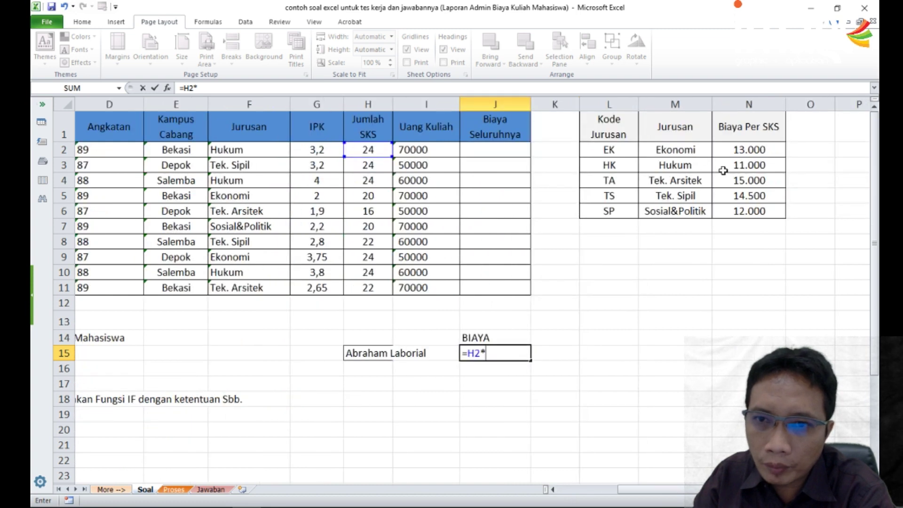
{"action": "left_click", "coordinate": [747, 168]}
{"action": "key", "text": "Return"}
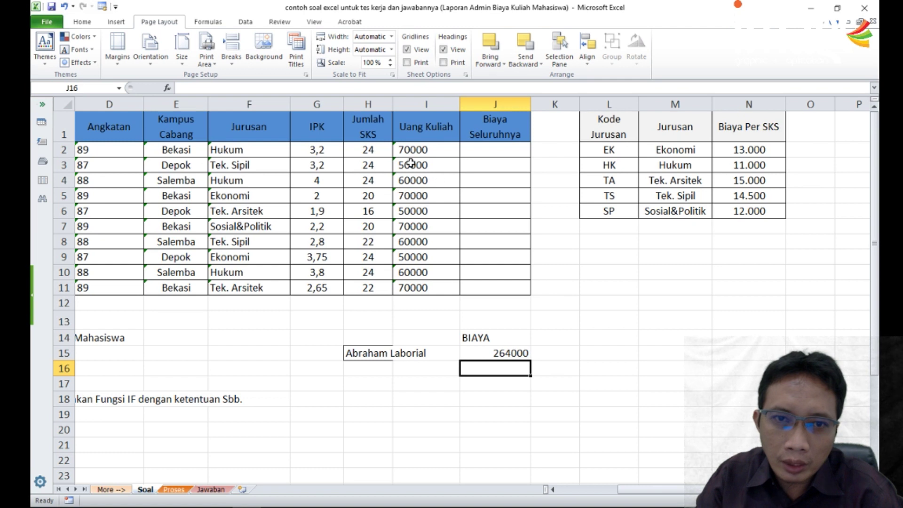
Correct the Uang Kuliah amounts in I2:I11 to 500000, 600000 and 700000, and calculate the trial total in J16 with =I2+J15
{"action": "left_click", "coordinate": [416, 150]}
{"action": "left_click", "coordinate": [500, 367]}
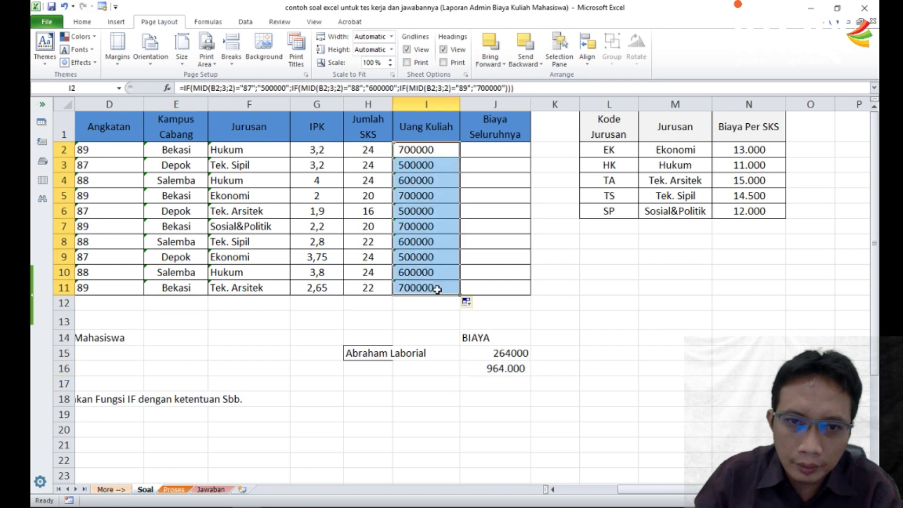
{"action": "left_click", "coordinate": [511, 370]}
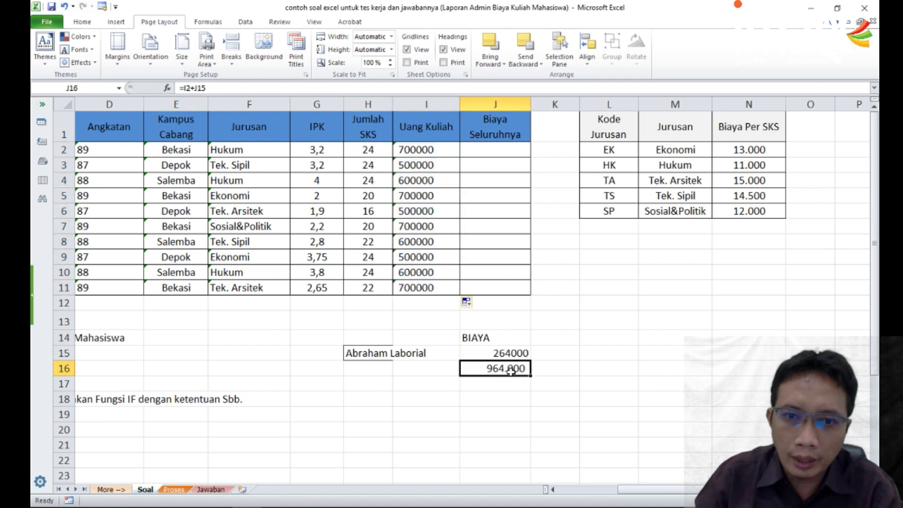
{"action": "left_click", "coordinate": [511, 353]}
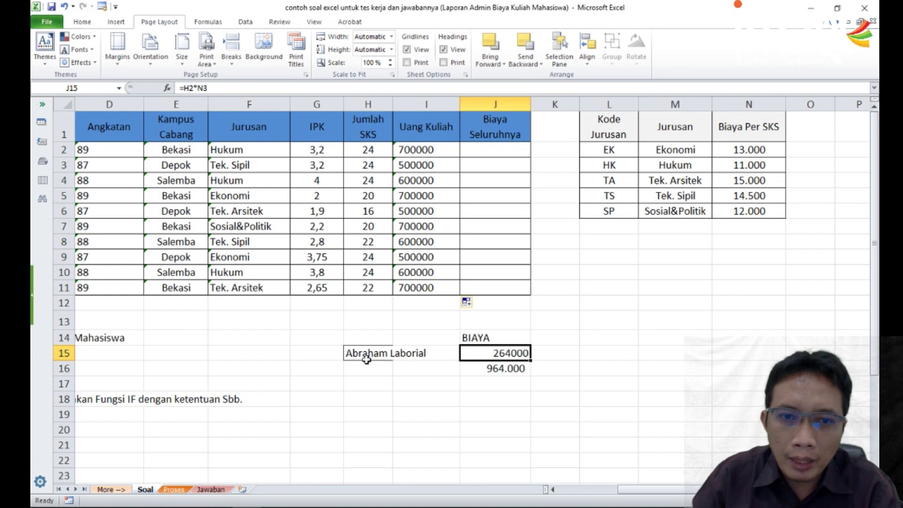
{"action": "left_click", "coordinate": [505, 370]}
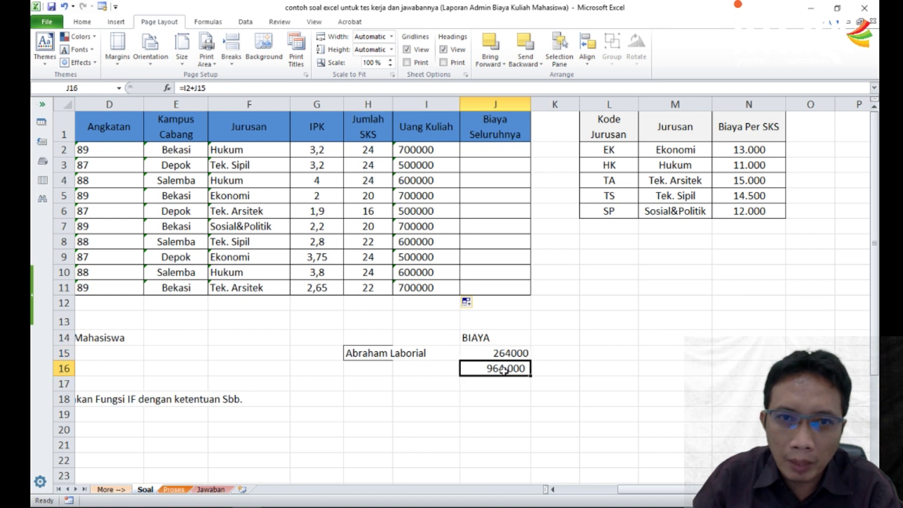
{"action": "left_click", "coordinate": [508, 149]}
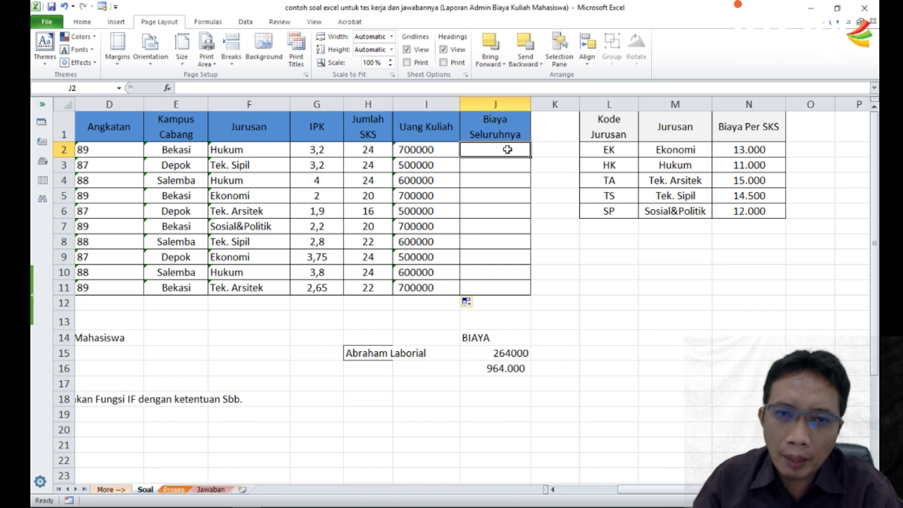
{"action": "left_click", "coordinate": [507, 357]}
Begin the Biaya Seluruhnya formula in J2 by multiplying H2 by a VLOOKUP that uses the Jurusan in F2 as lookup value
{"action": "left_click", "coordinate": [485, 149]}
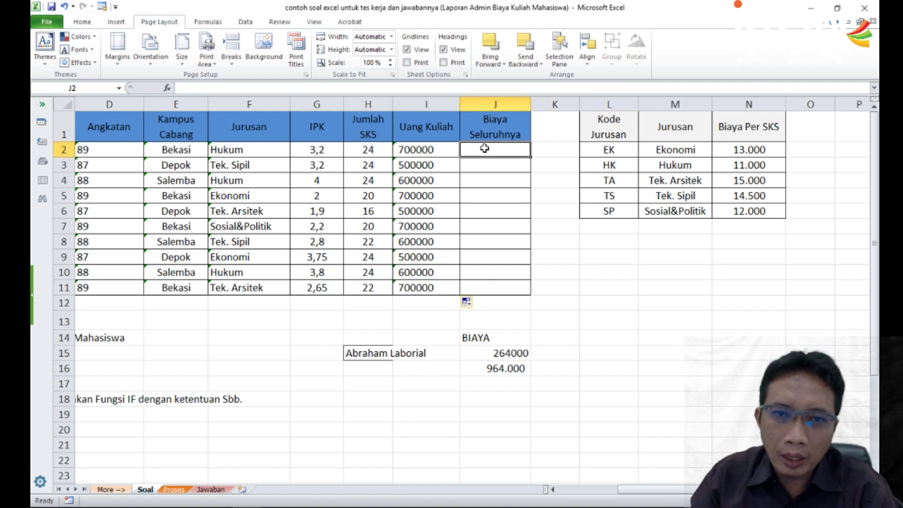
{"action": "type", "text": "="}
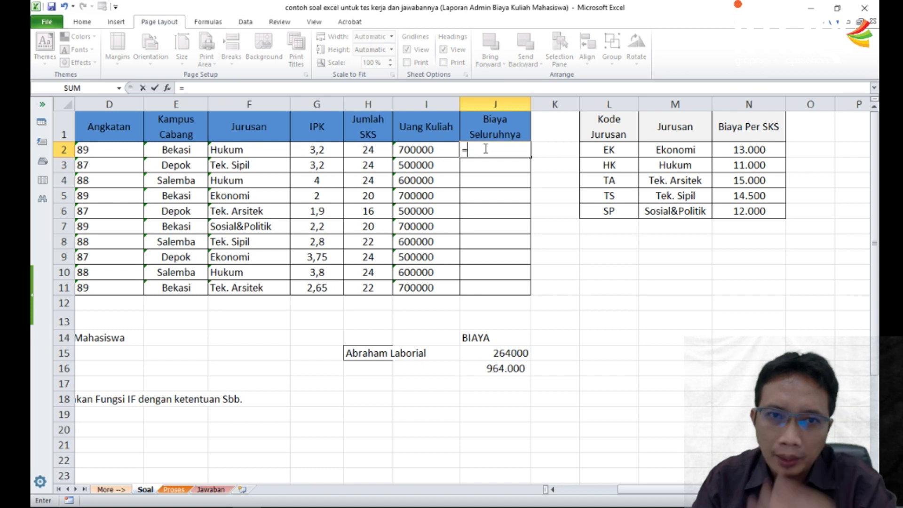
{"action": "key", "text": "Left"}
{"action": "key", "text": "Left"}
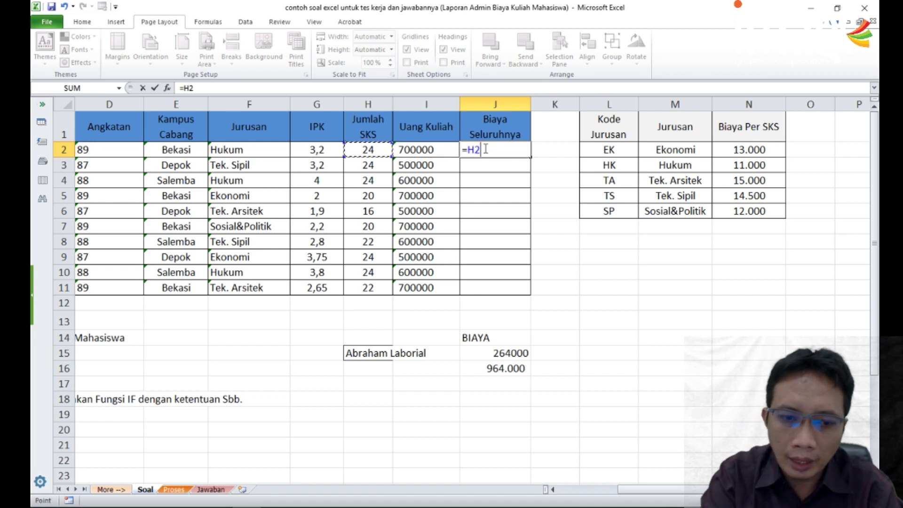
{"action": "type", "text": "*"}
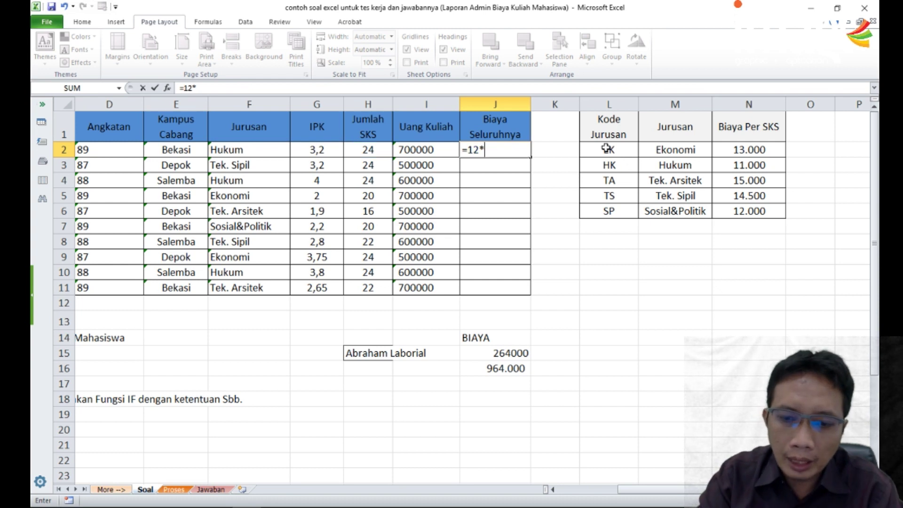
{"action": "type", "text": "VL"}
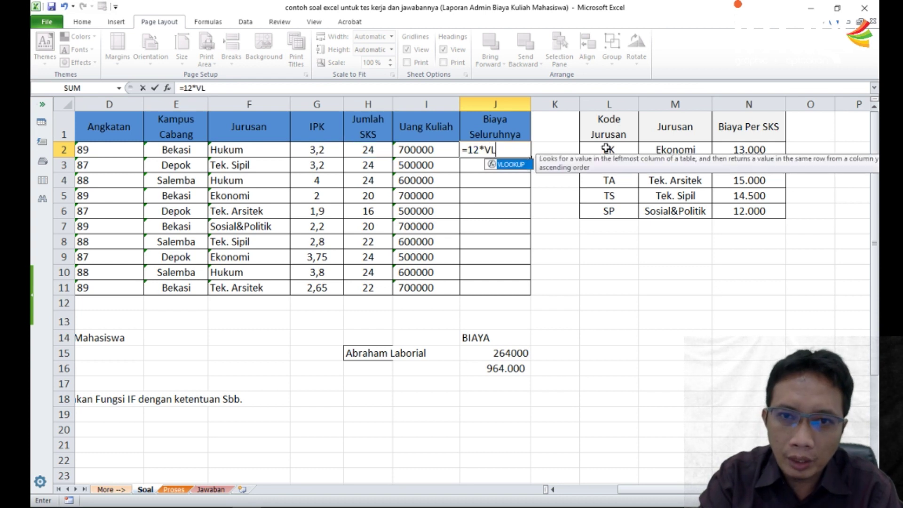
{"action": "type", "text": "OOKUP"}
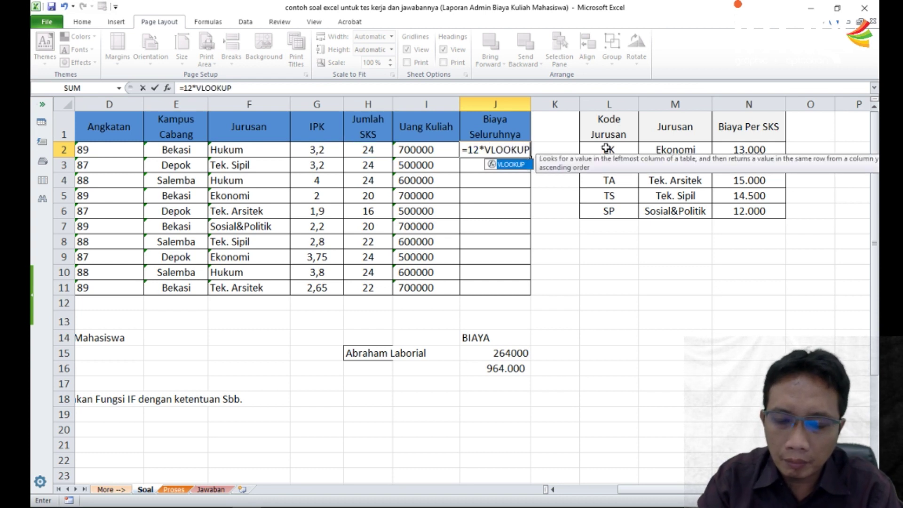
{"action": "type", "text": "("}
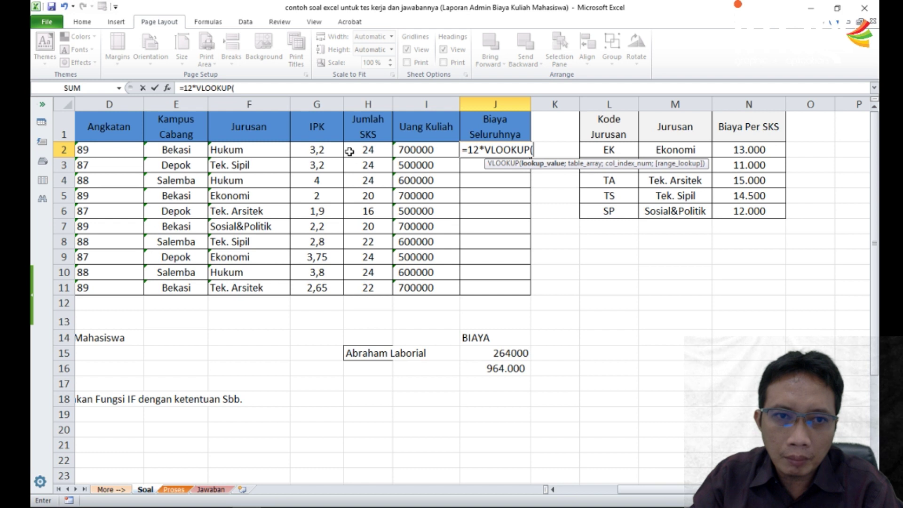
{"action": "left_click", "coordinate": [225, 150]}
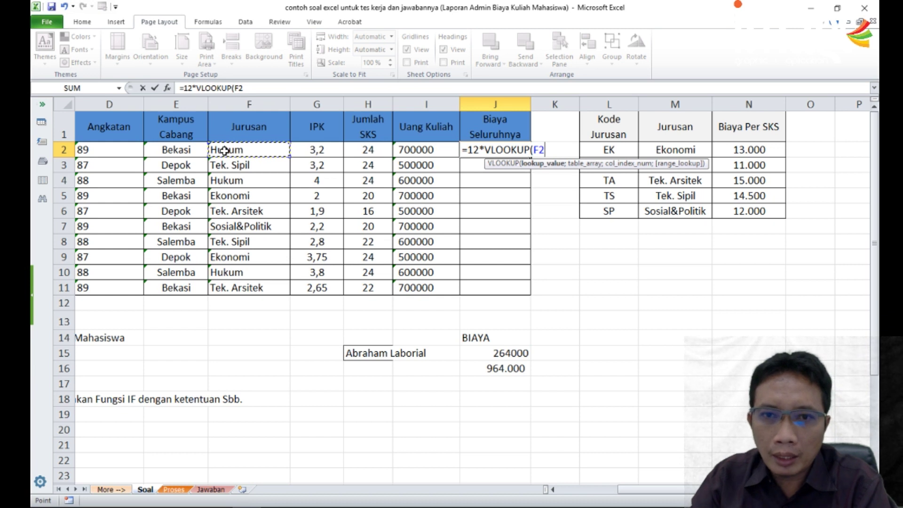
Complete J2's VLOOKUP with the table range M2:N6, column index 2 and range lookup 0, and close the parenthesis
{"action": "type", "text": ";"}
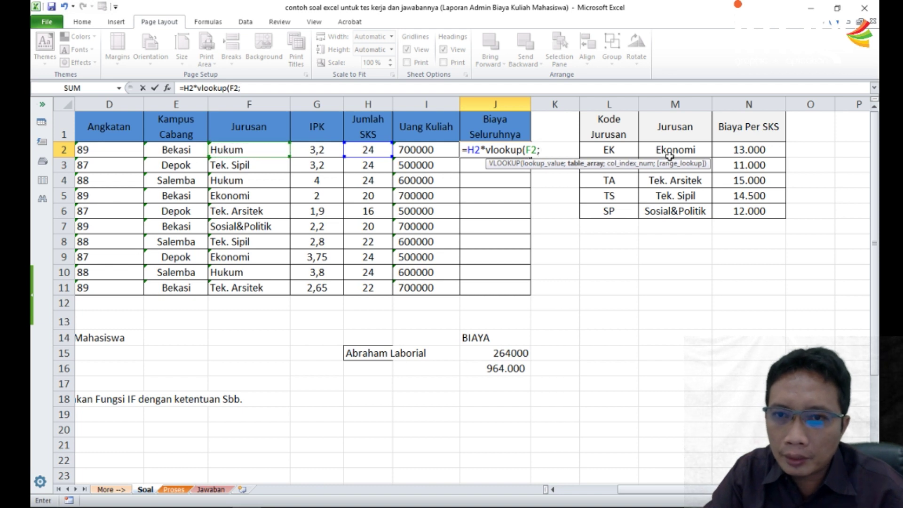
{"action": "left_click_drag", "start_coordinate": [675, 150], "coordinate": [750, 210]}
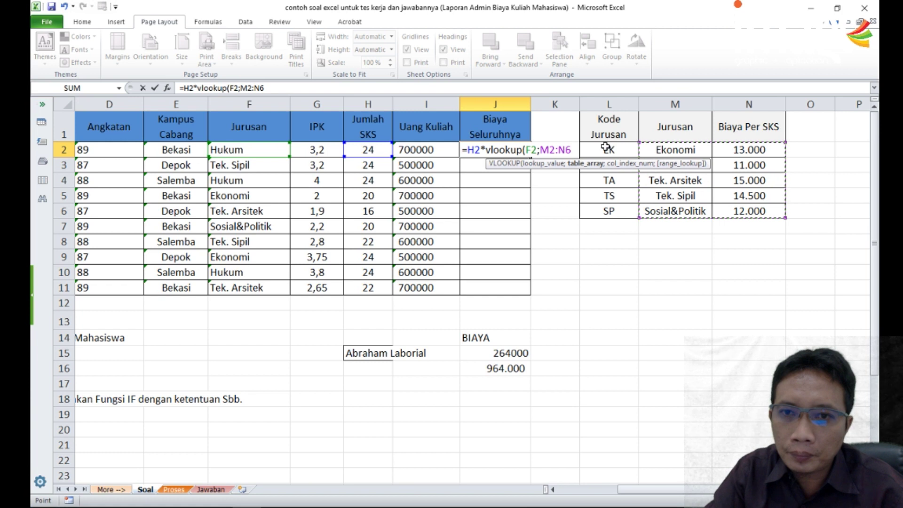
{"action": "type", "text": ";"}
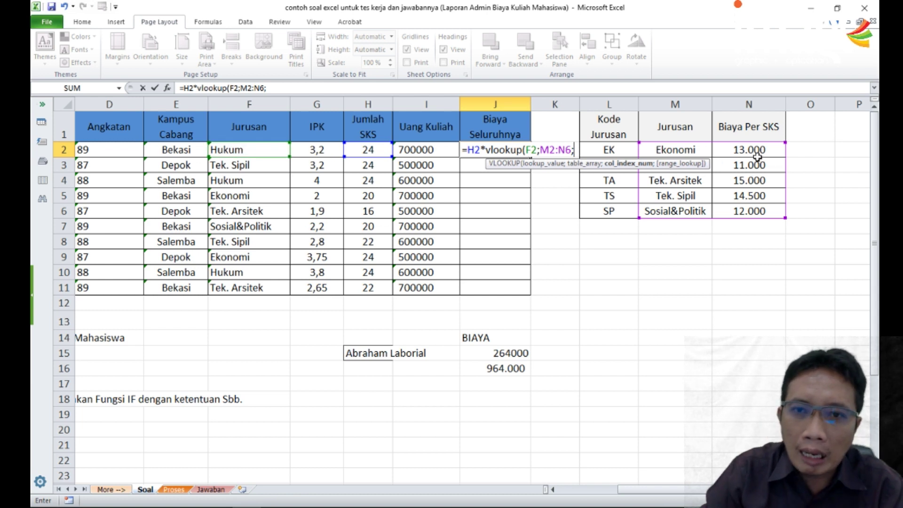
{"action": "type", "text": "2"}
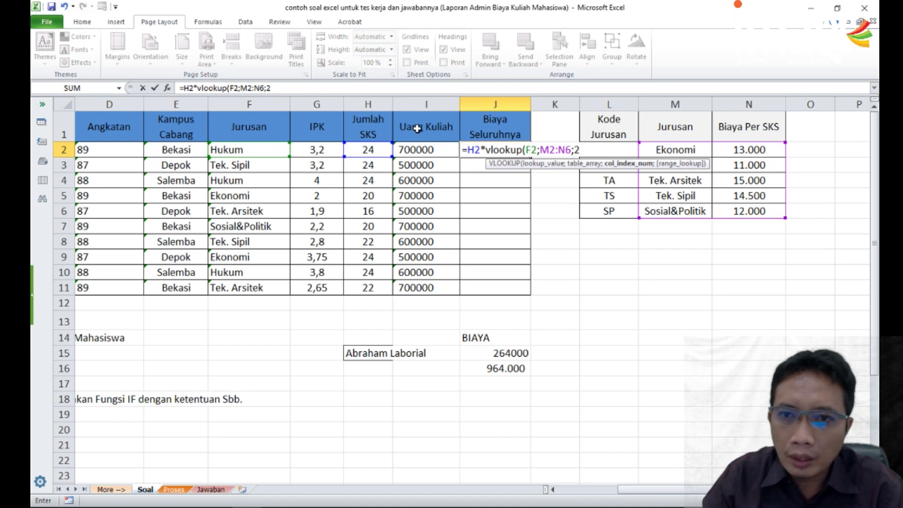
{"action": "type", "text": ";"}
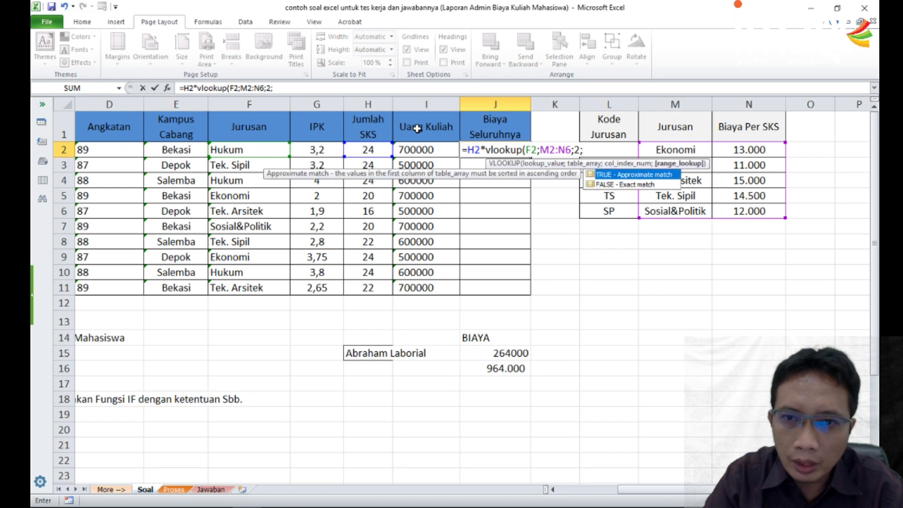
{"action": "type", "text": "0"}
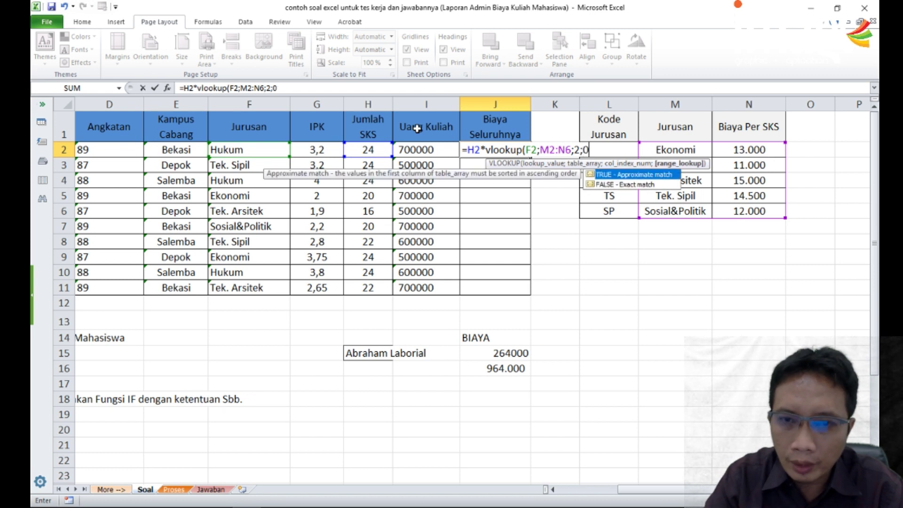
{"action": "type", "text": ")"}
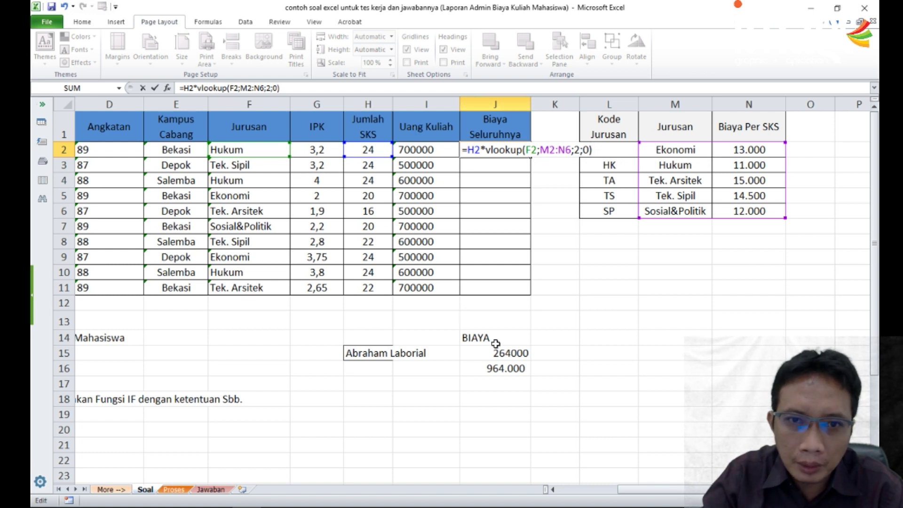
Add the Uang Kuliah in I2 to J2's formula, enter it, and reselect J2 for review
{"action": "type", "text": "+"}
{"action": "left_click", "coordinate": [409, 154]}
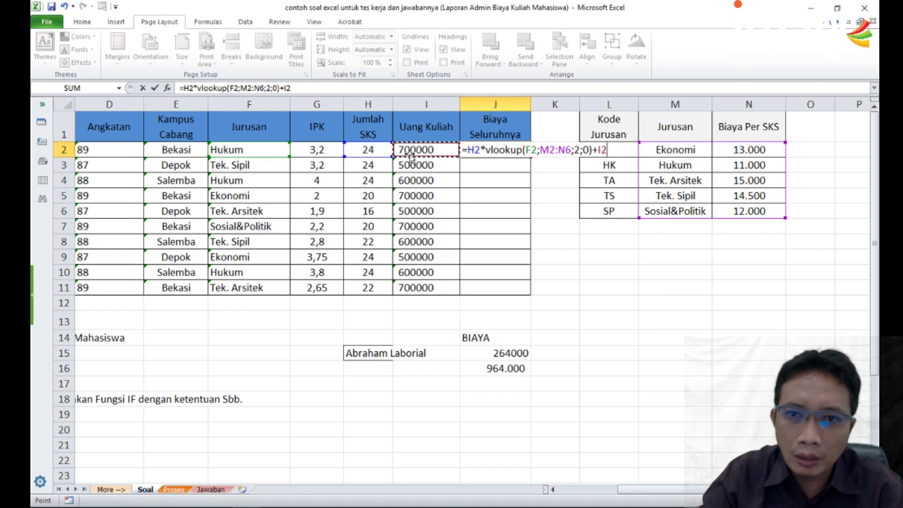
{"action": "key", "text": "Return"}
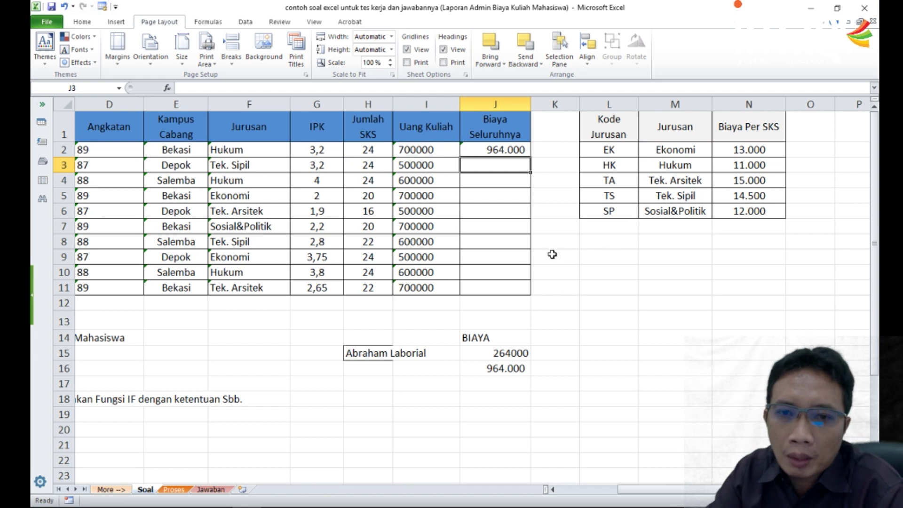
{"action": "left_click", "coordinate": [505, 150]}
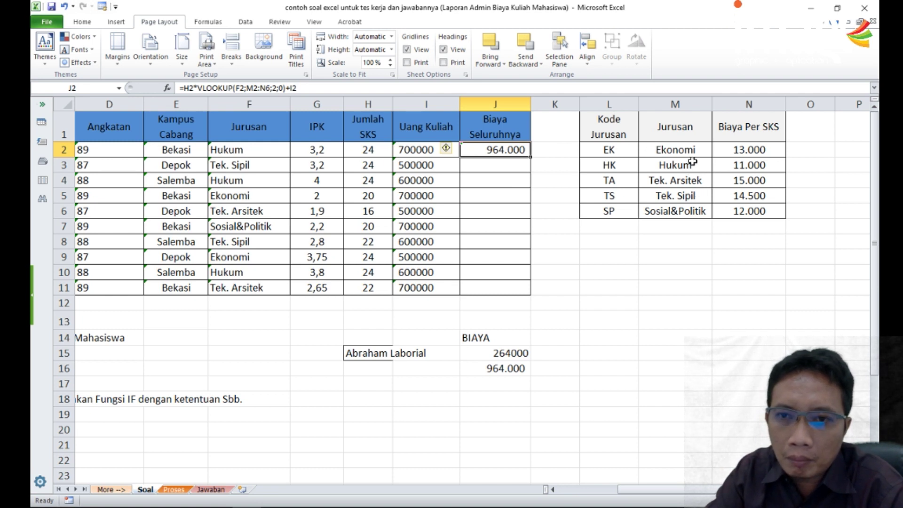
Try filling J2's formula down to J5 and inspect the lookup range used by the copy in J4
{"action": "left_click_drag", "start_coordinate": [693, 152], "coordinate": [715, 212]}
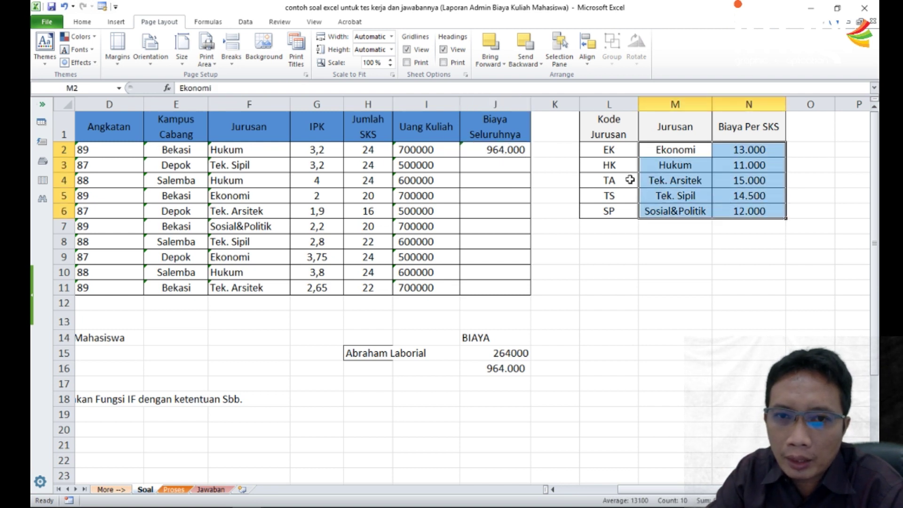
{"action": "left_click", "coordinate": [516, 150]}
{"action": "left_click_drag", "start_coordinate": [533, 160], "coordinate": [529, 203]}
{"action": "left_click", "coordinate": [518, 167]}
{"action": "left_click", "coordinate": [504, 182]}
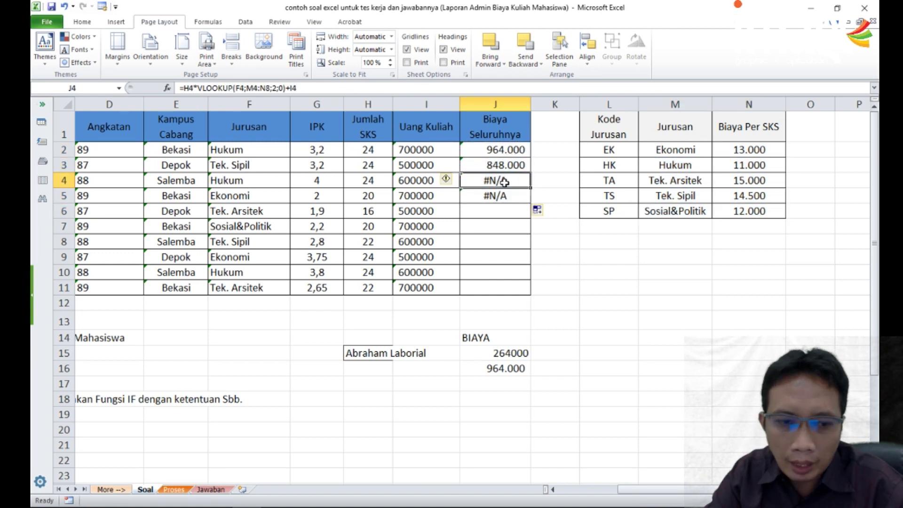
{"action": "double_click", "coordinate": [504, 182]}
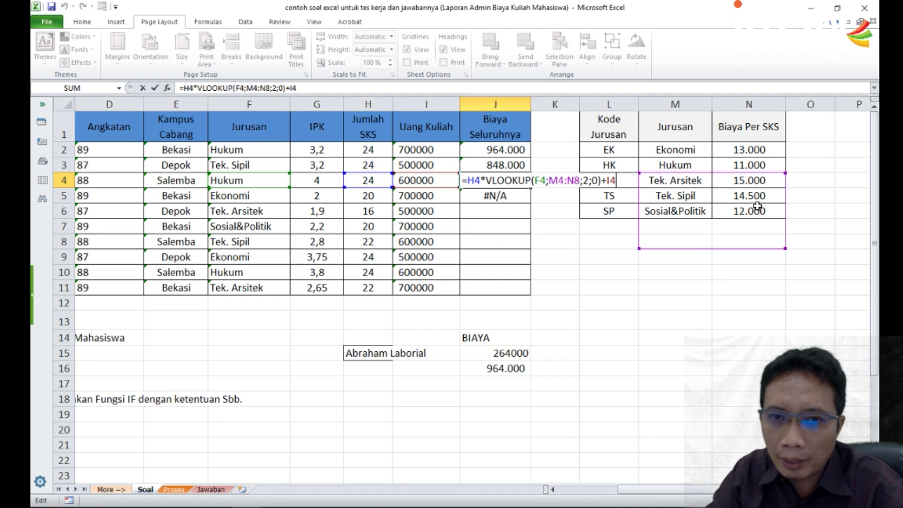
{"action": "key", "text": "Escape"}
Lock the rows of the lookup table range in J2's formula as M$2:N$6
{"action": "left_click", "coordinate": [520, 150]}
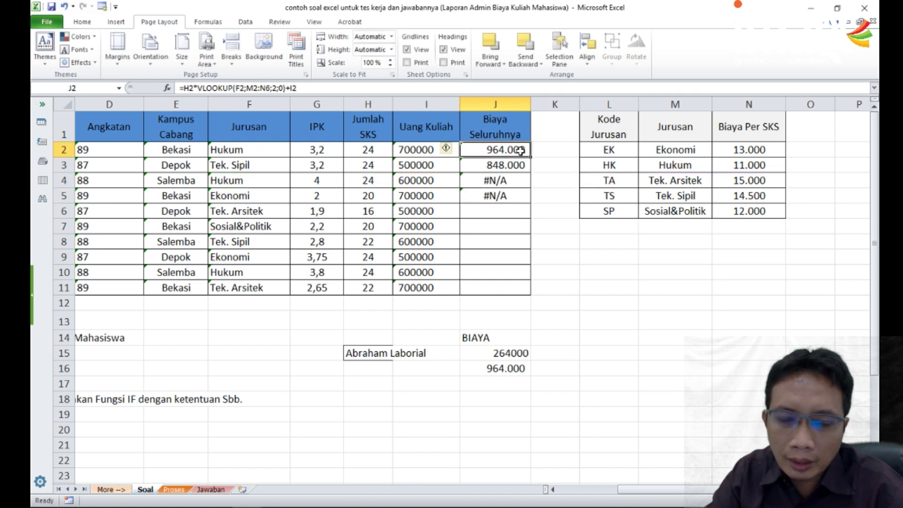
{"action": "double_click", "coordinate": [520, 149]}
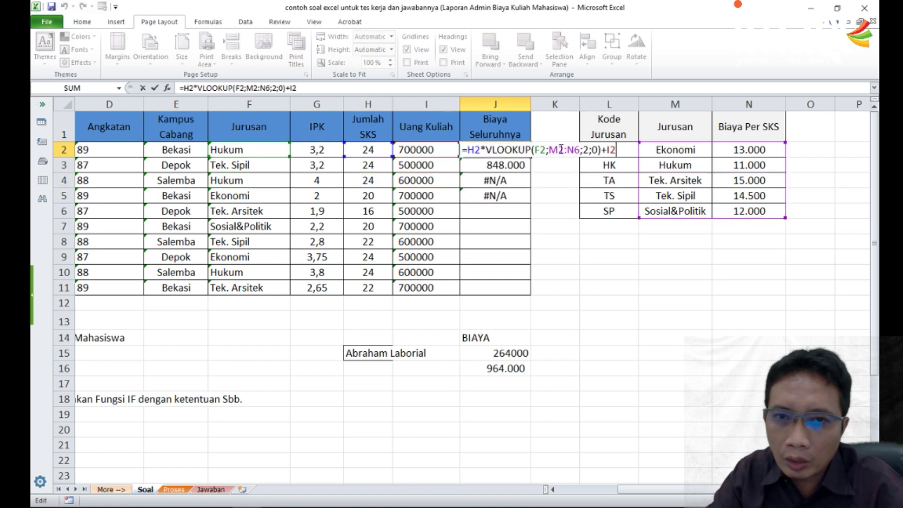
{"action": "left_click", "coordinate": [560, 150]}
{"action": "type", "text": "$"}
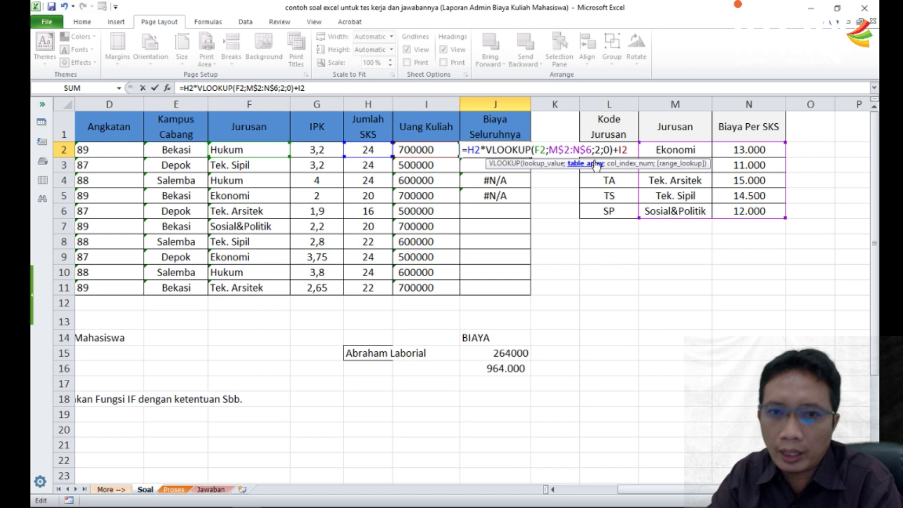
{"action": "key", "text": "Return"}
Fill the corrected Biaya Seluruhnya formula from J2 down through J11
{"action": "left_click", "coordinate": [522, 151]}
{"action": "left_click_drag", "start_coordinate": [530, 157], "coordinate": [519, 293]}
{"action": "left_click", "coordinate": [537, 302]}
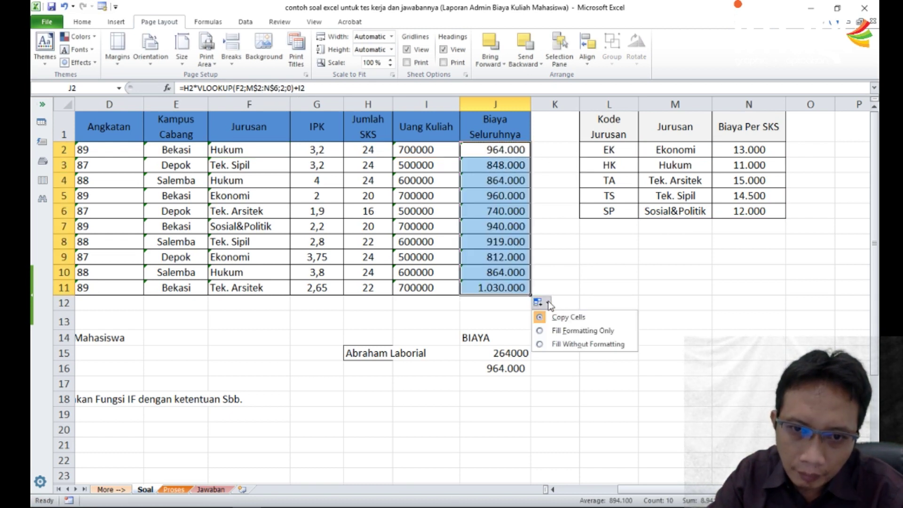
{"action": "left_click", "coordinate": [607, 277]}
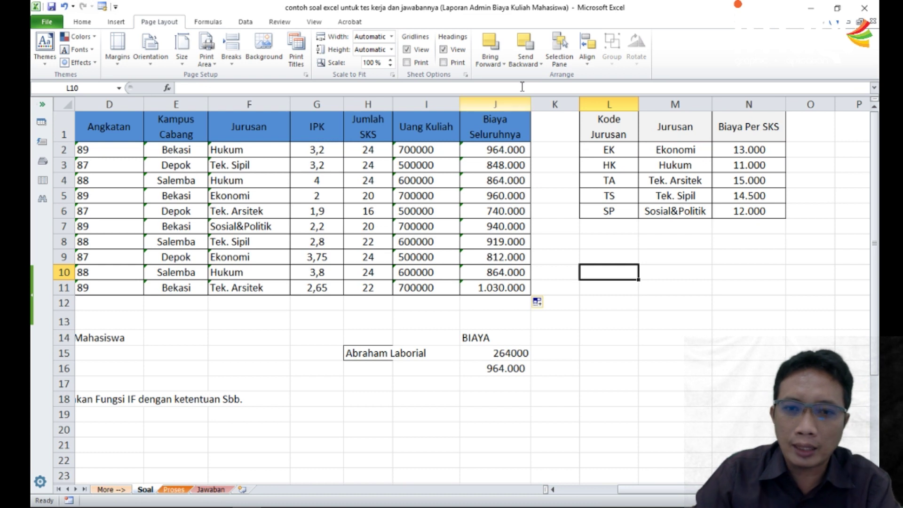
Check the trial calculation in J15:J16 against J2, and clear the contents of the trial area H14:K18
{"action": "left_click", "coordinate": [507, 370]}
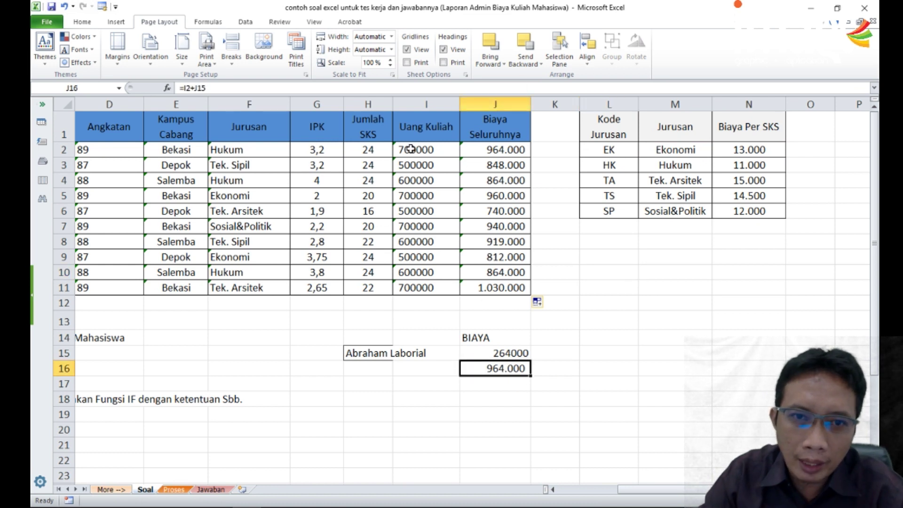
{"action": "left_click", "coordinate": [375, 355]}
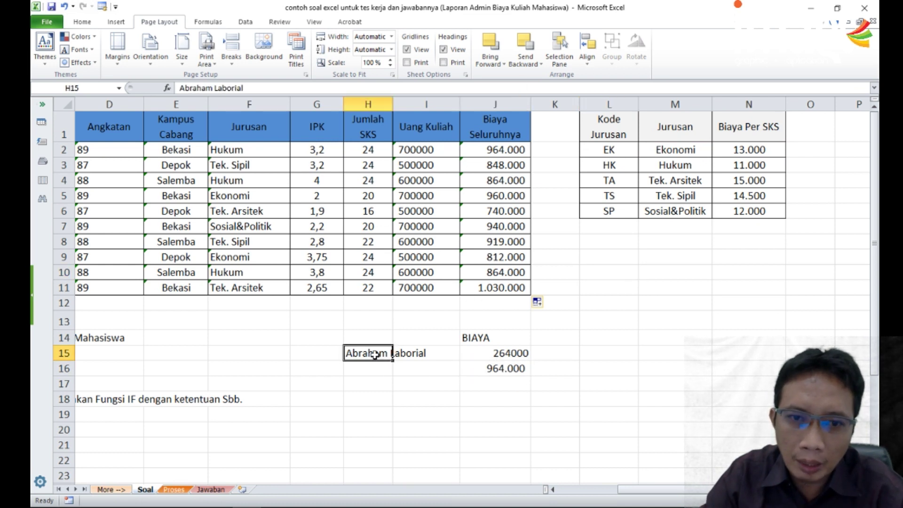
{"action": "left_click", "coordinate": [511, 355]}
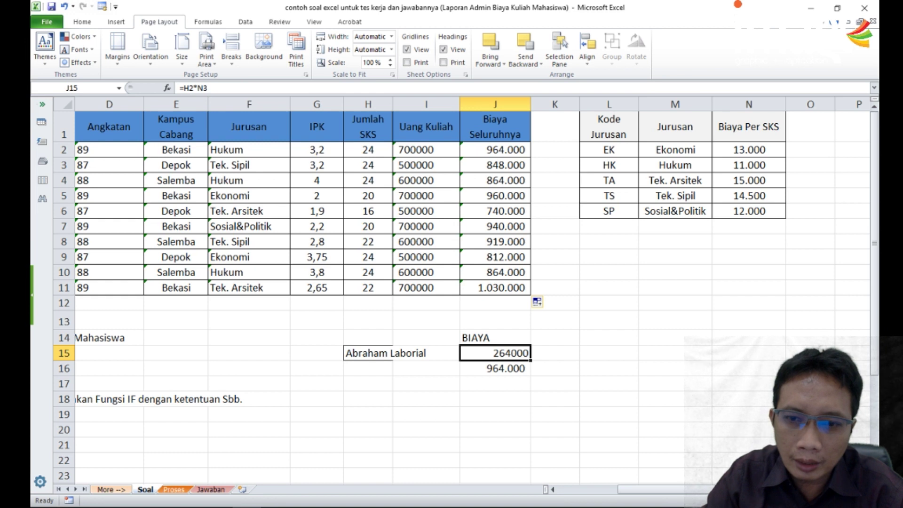
{"action": "left_click", "coordinate": [494, 369]}
{"action": "left_click", "coordinate": [497, 151]}
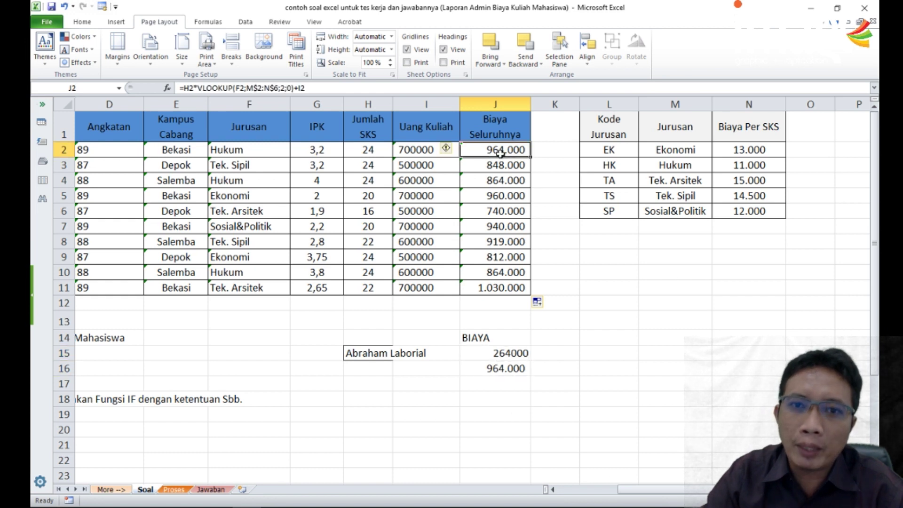
{"action": "left_click", "coordinate": [558, 339]}
{"action": "left_click_drag", "start_coordinate": [387, 339], "coordinate": [535, 394]}
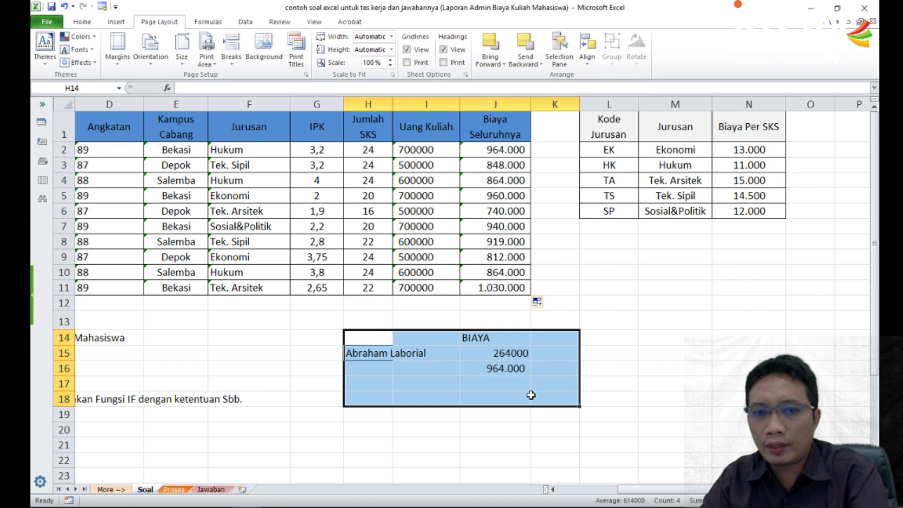
{"action": "key", "text": "Delete"}
{"action": "left_click", "coordinate": [695, 367]}
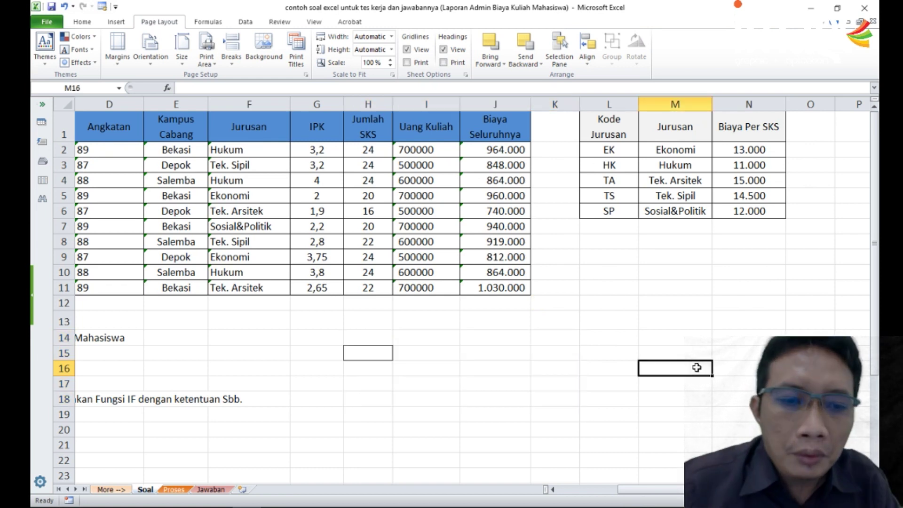